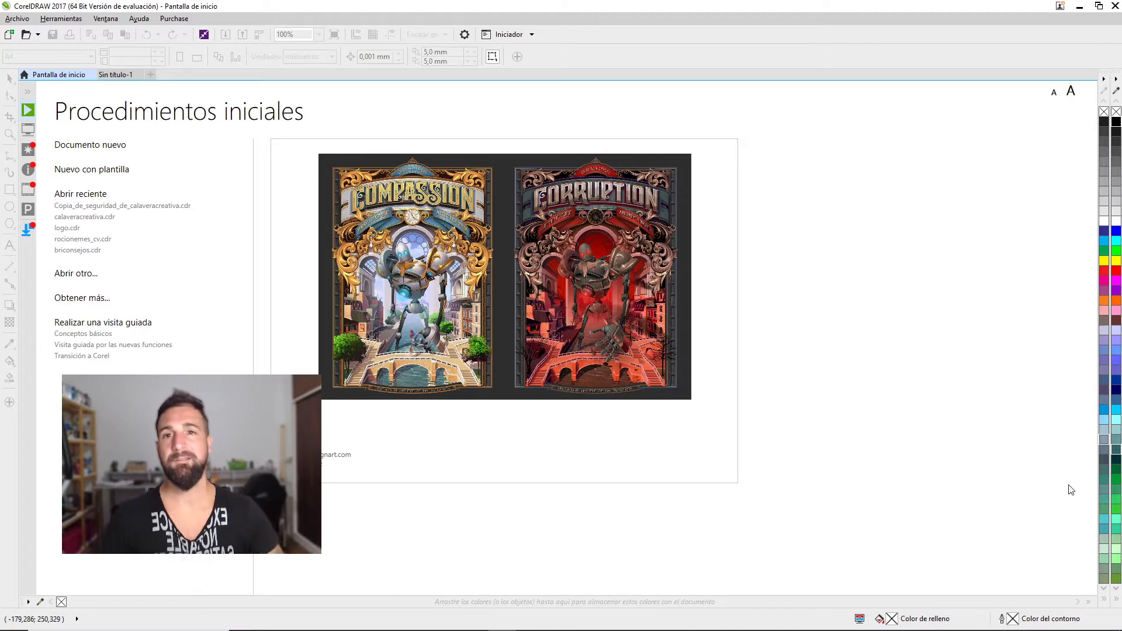
In Sin título-1, move the sketch photo up and right and zoom to 150% on its JP logo
{"action": "left_click", "coordinate": [120, 74]}
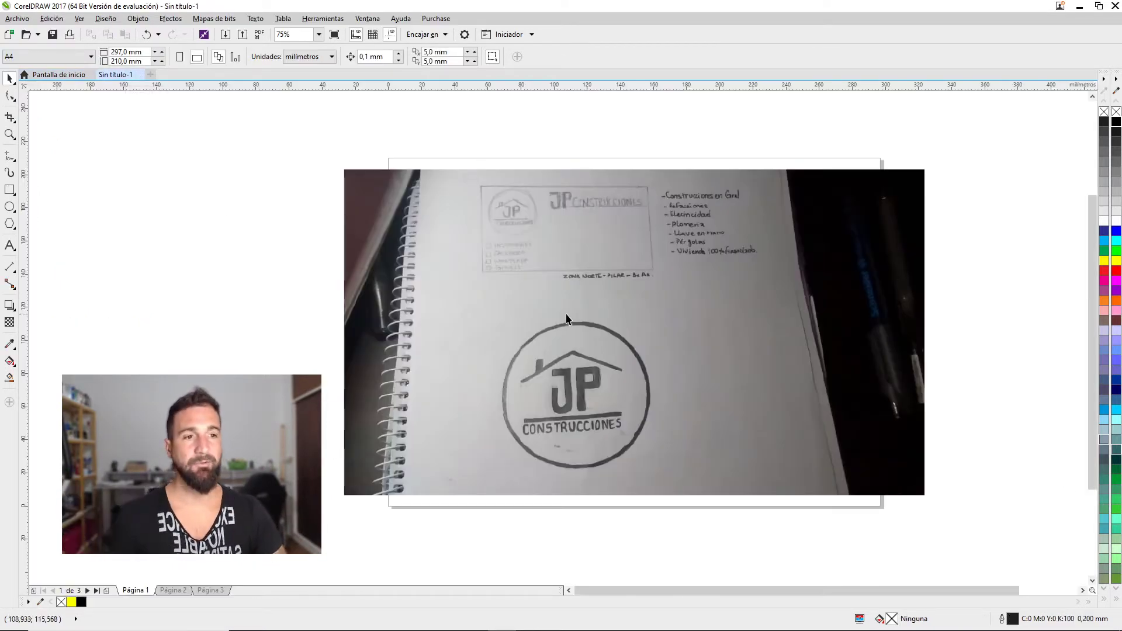
{"action": "left_click", "coordinate": [570, 351]}
{"action": "left_click_drag", "start_coordinate": [569, 351], "coordinate": [773, 307]}
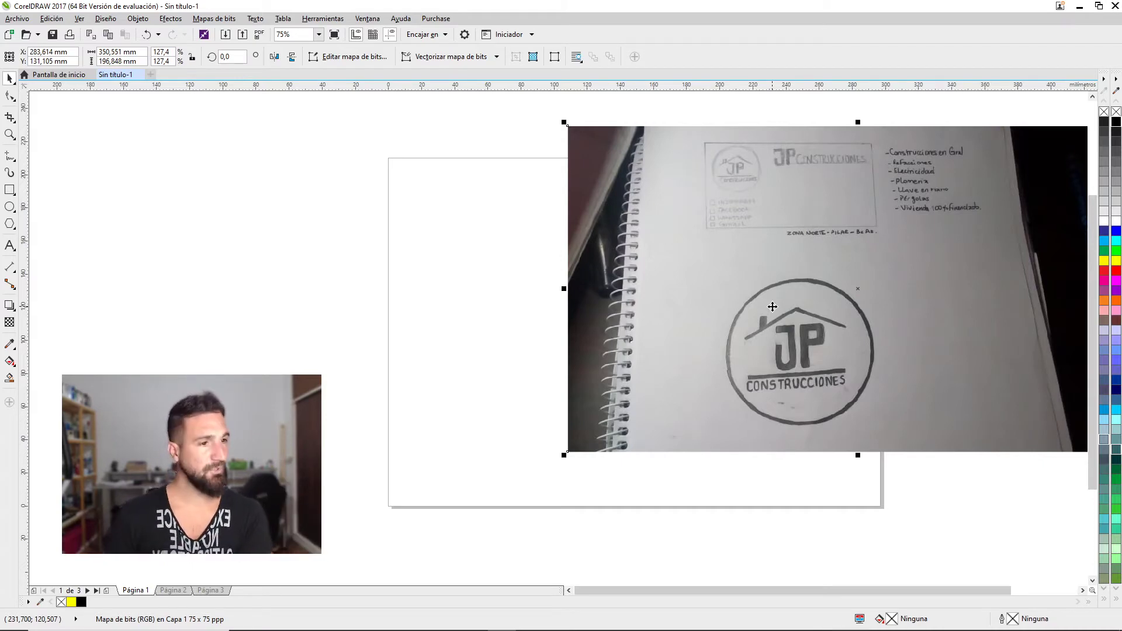
{"action": "scroll", "coordinate": [773, 306], "scroll_direction": "up", "scroll_amount": 1}
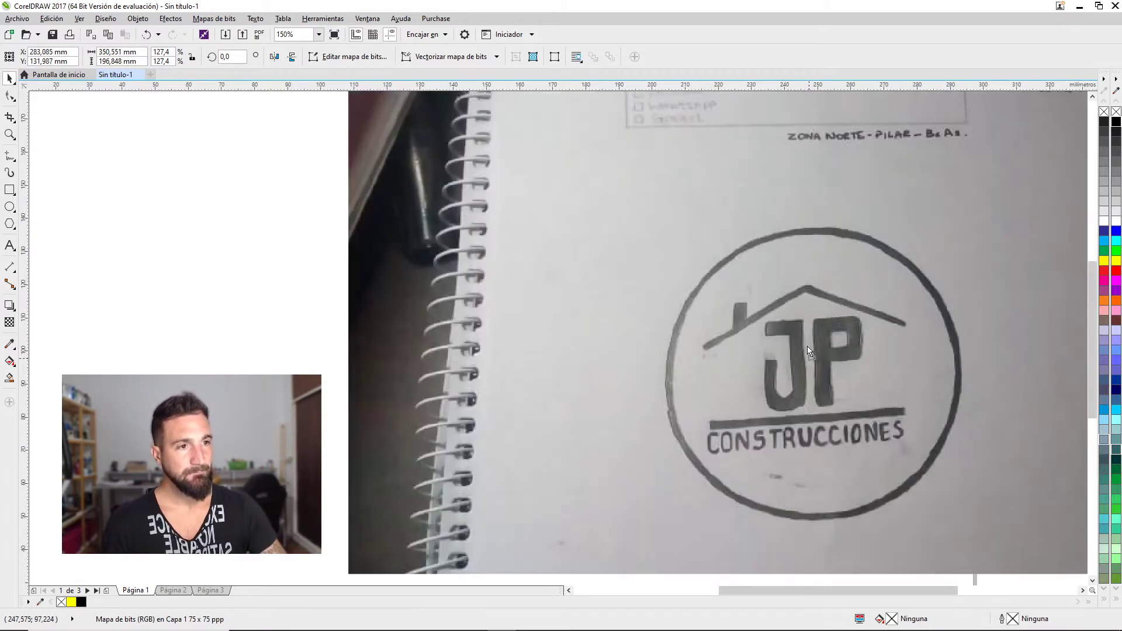
{"action": "scroll", "coordinate": [808, 356], "scroll_direction": "up", "scroll_amount": 1}
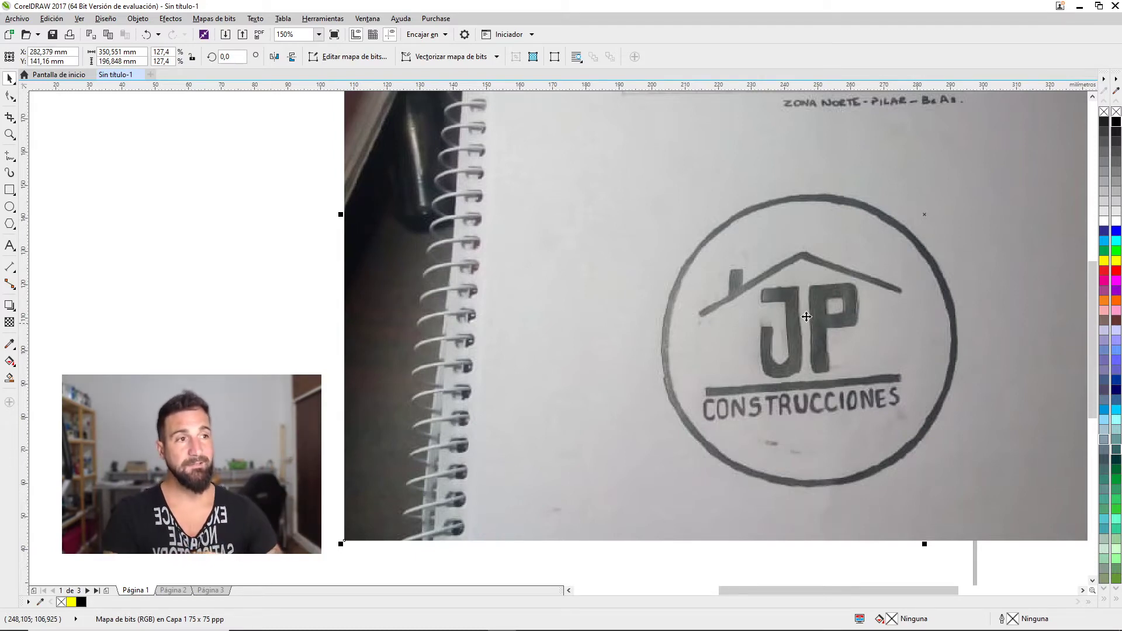
Shift the sketch photo to view the card layout drawing, then bring the JP logo drawing back
{"action": "key", "text": "ctrl+z"}
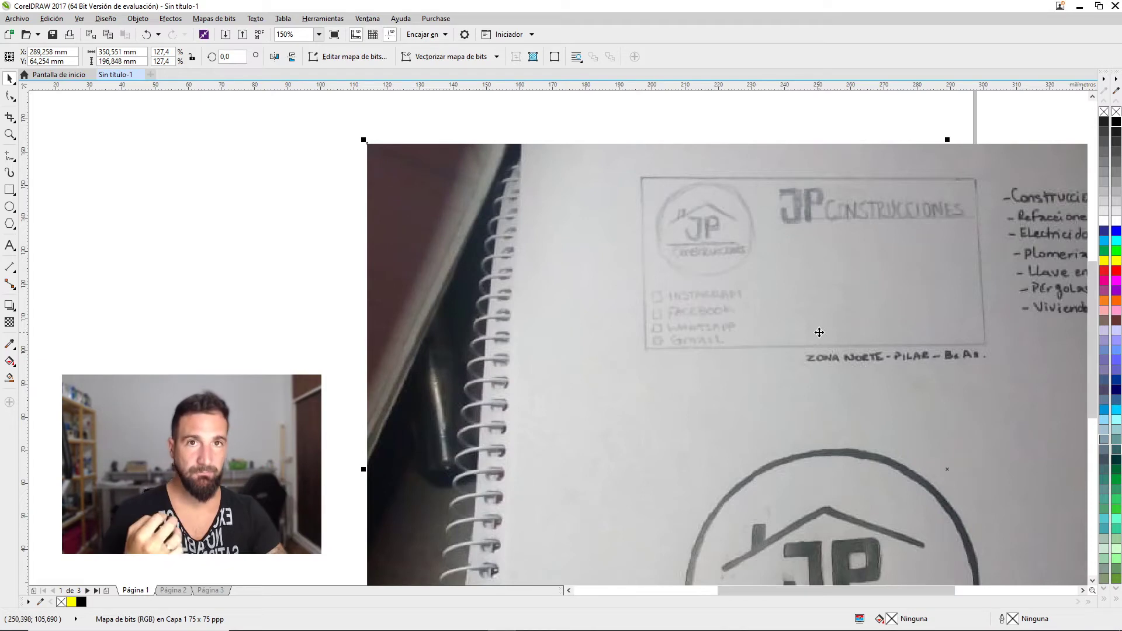
{"action": "left_click_drag", "start_coordinate": [828, 326], "coordinate": [612, 332]}
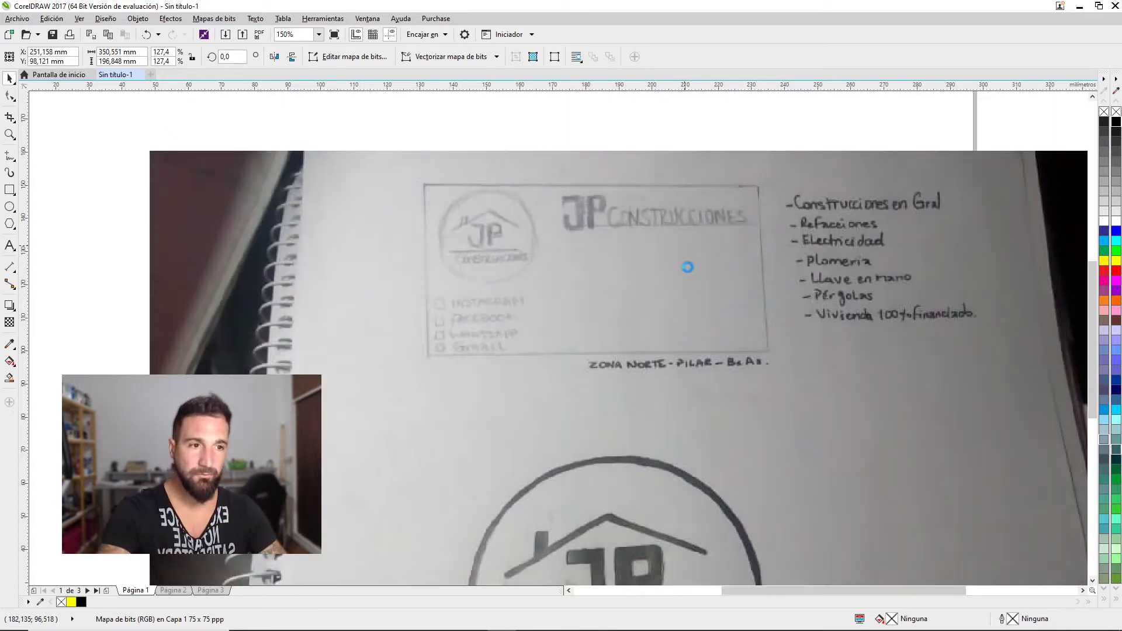
{"action": "left_click_drag", "start_coordinate": [603, 565], "coordinate": [750, 310]}
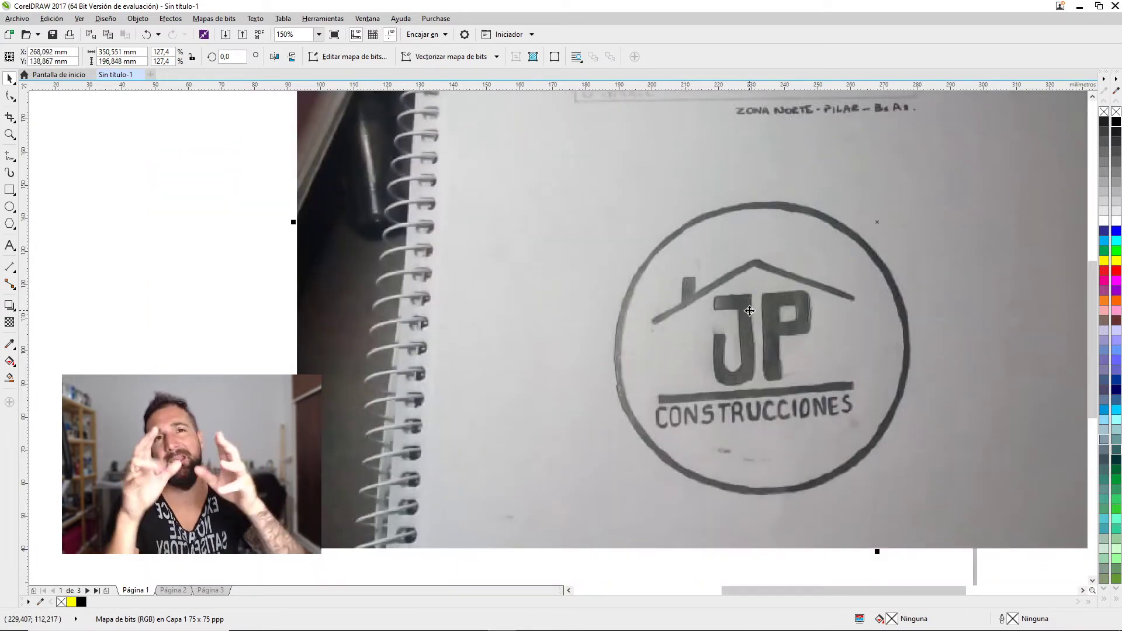
{"action": "left_click_drag", "start_coordinate": [750, 310], "coordinate": [801, 272]}
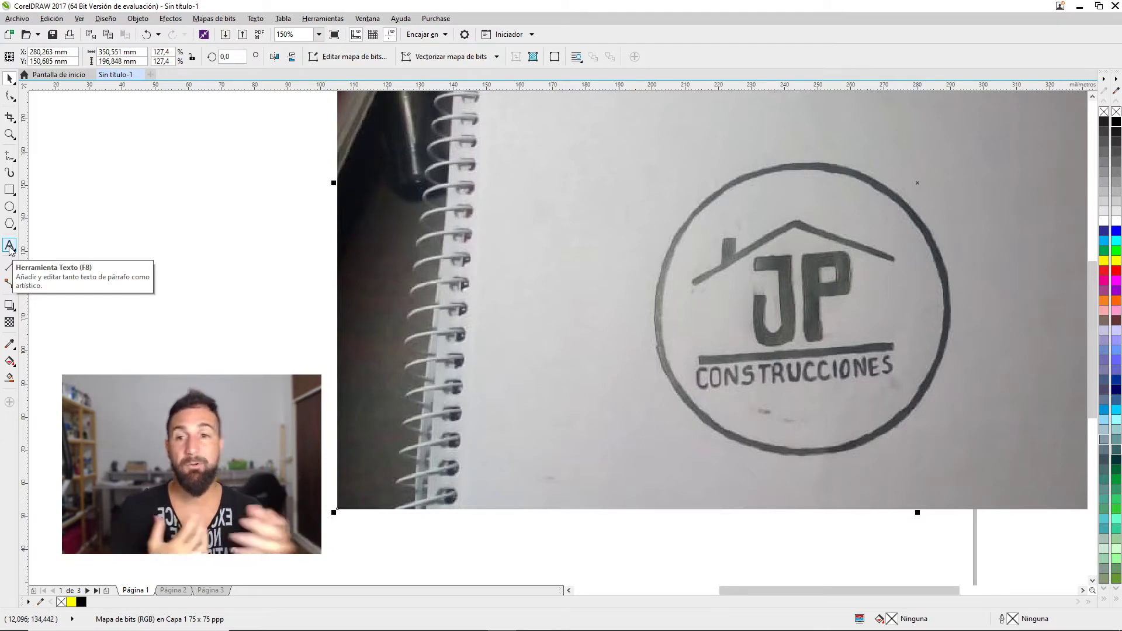
Type 'JP' with the Text tool and push the sketch photo out of the way
{"action": "left_click", "coordinate": [10, 246]}
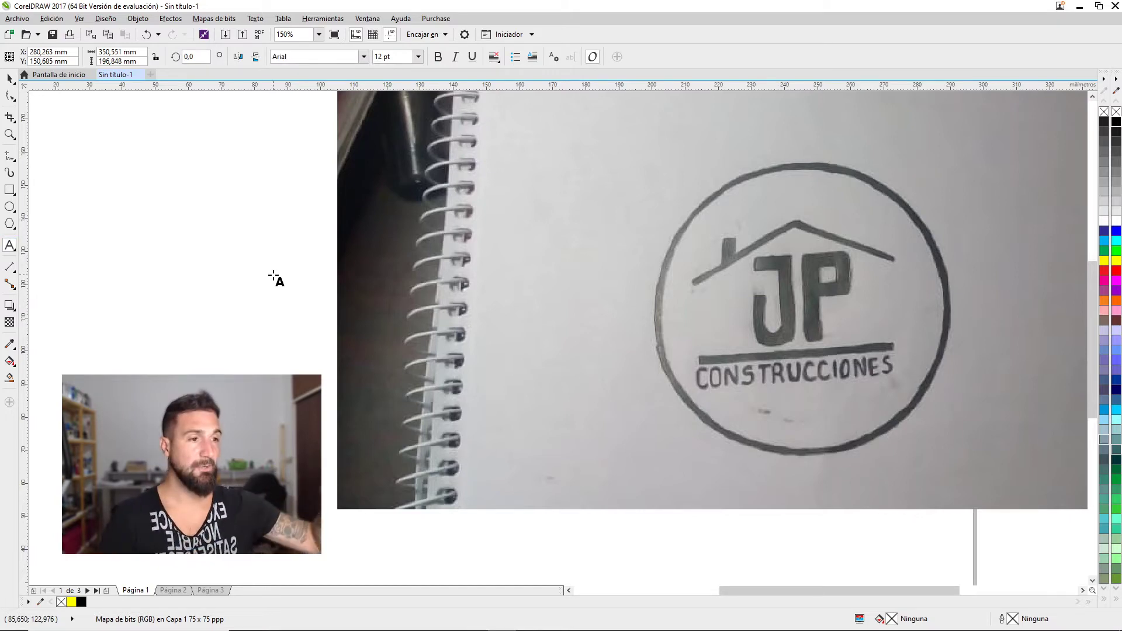
{"action": "left_click", "coordinate": [288, 274]}
{"action": "type", "text": "JP"}
{"action": "left_click", "coordinate": [9, 78]}
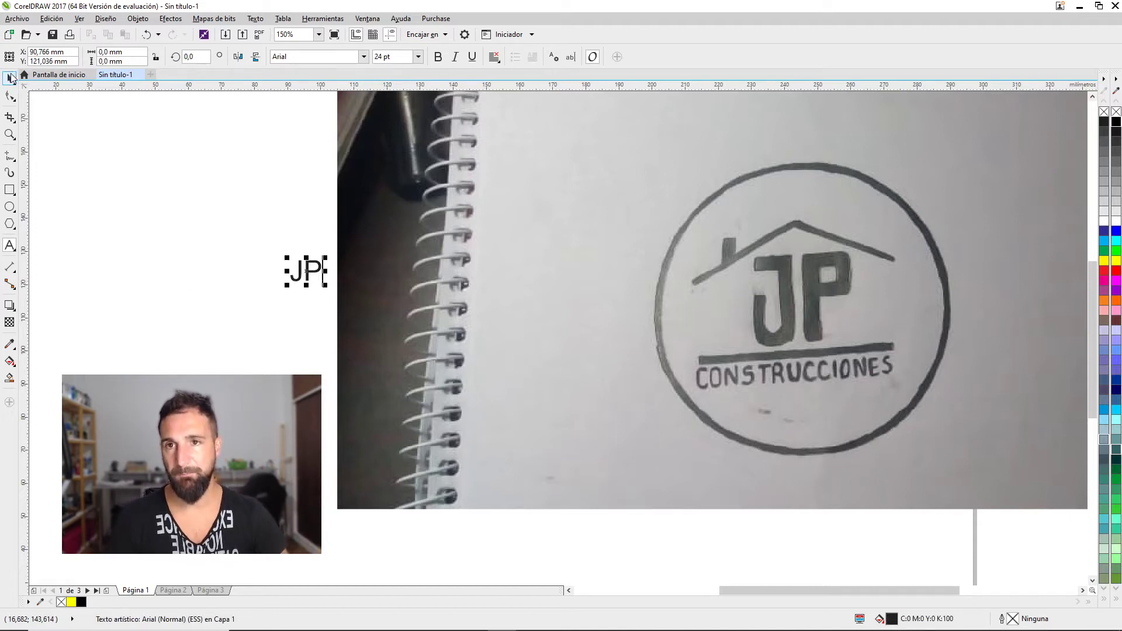
{"action": "left_click_drag", "start_coordinate": [427, 300], "coordinate": [862, 300]}
{"action": "left_click_drag", "start_coordinate": [326, 269], "coordinate": [599, 271]}
{"action": "left_click_drag", "start_coordinate": [792, 268], "coordinate": [1048, 268]}
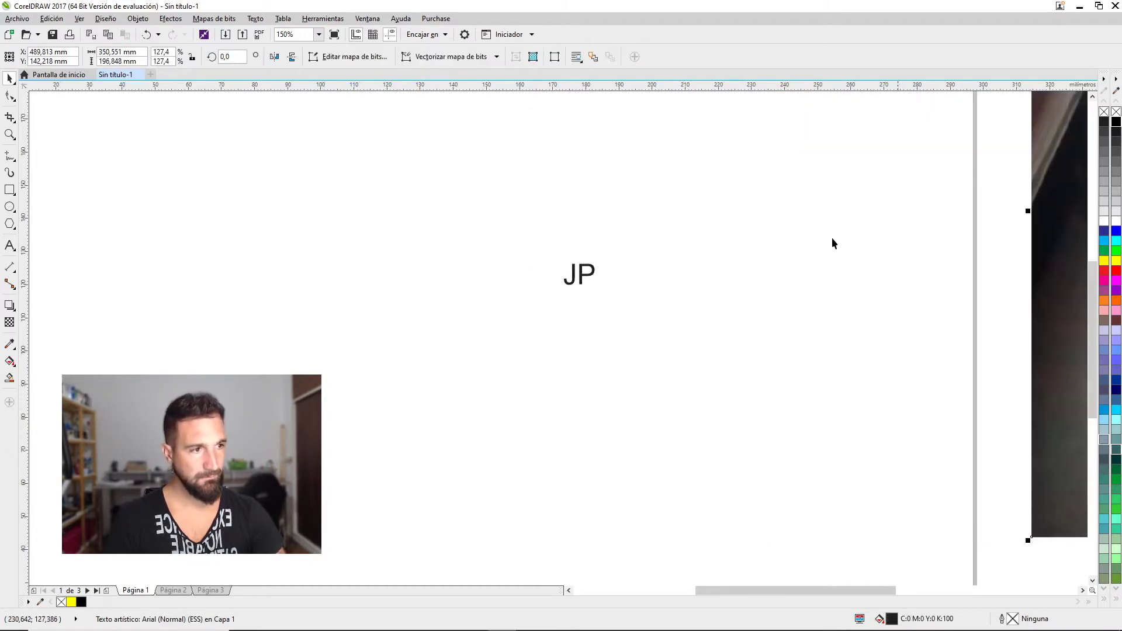
Enlarge the JP text, set it in Bahnschrift and convert it to curves
{"action": "left_click", "coordinate": [579, 273]}
{"action": "left_click_drag", "start_coordinate": [605, 261], "coordinate": [778, 139]}
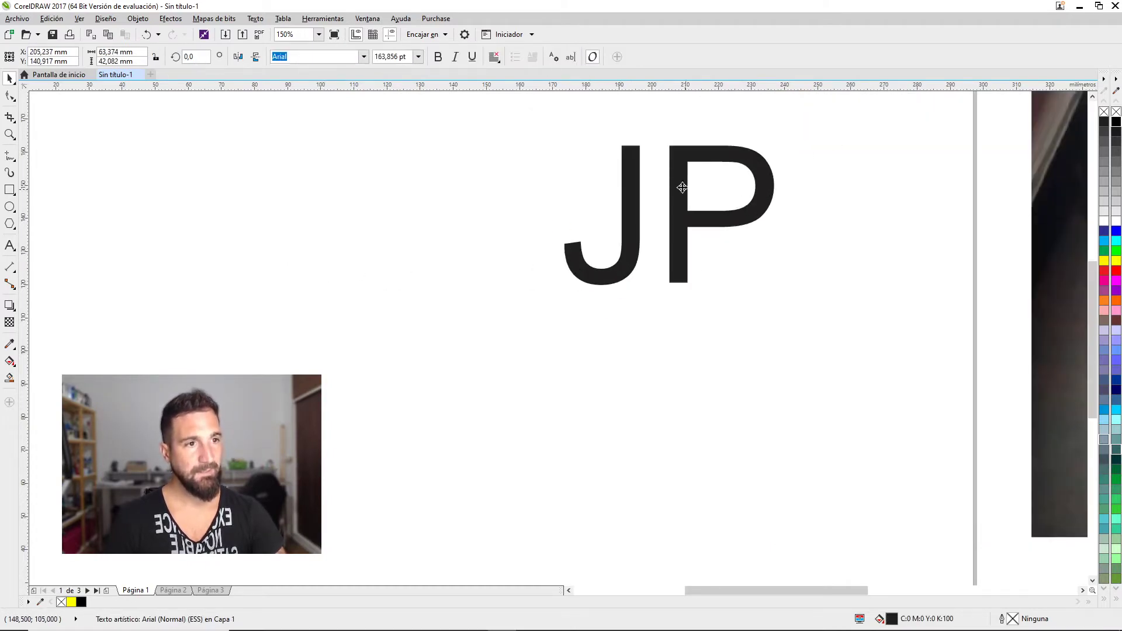
{"action": "left_click_drag", "start_coordinate": [682, 188], "coordinate": [704, 245]}
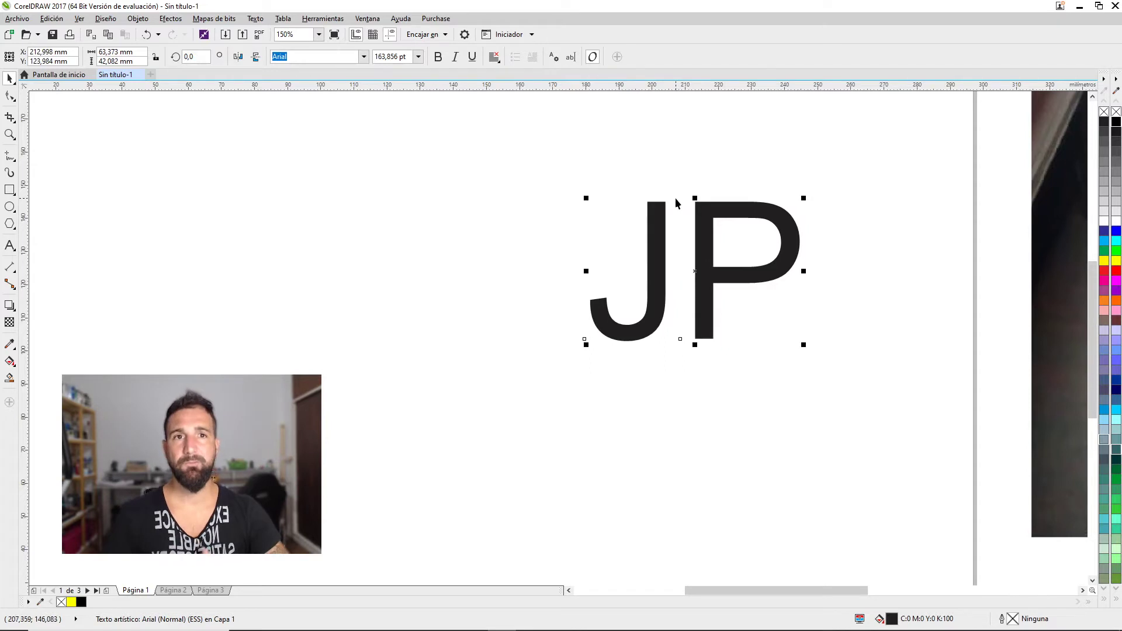
{"action": "left_click", "coordinate": [364, 57]}
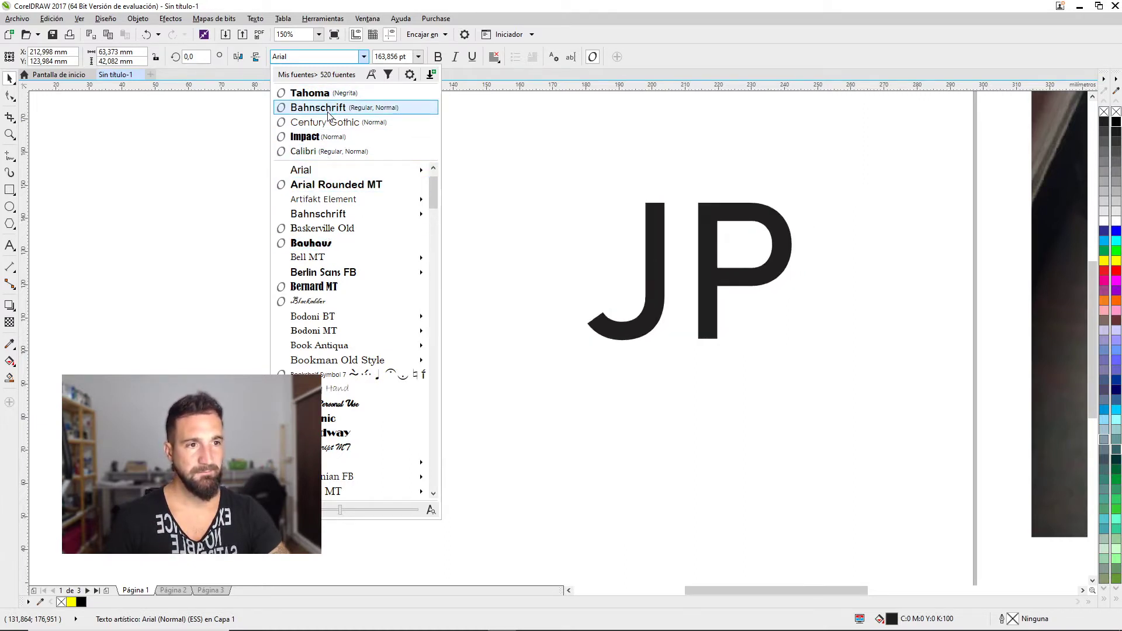
{"action": "left_click", "coordinate": [328, 110]}
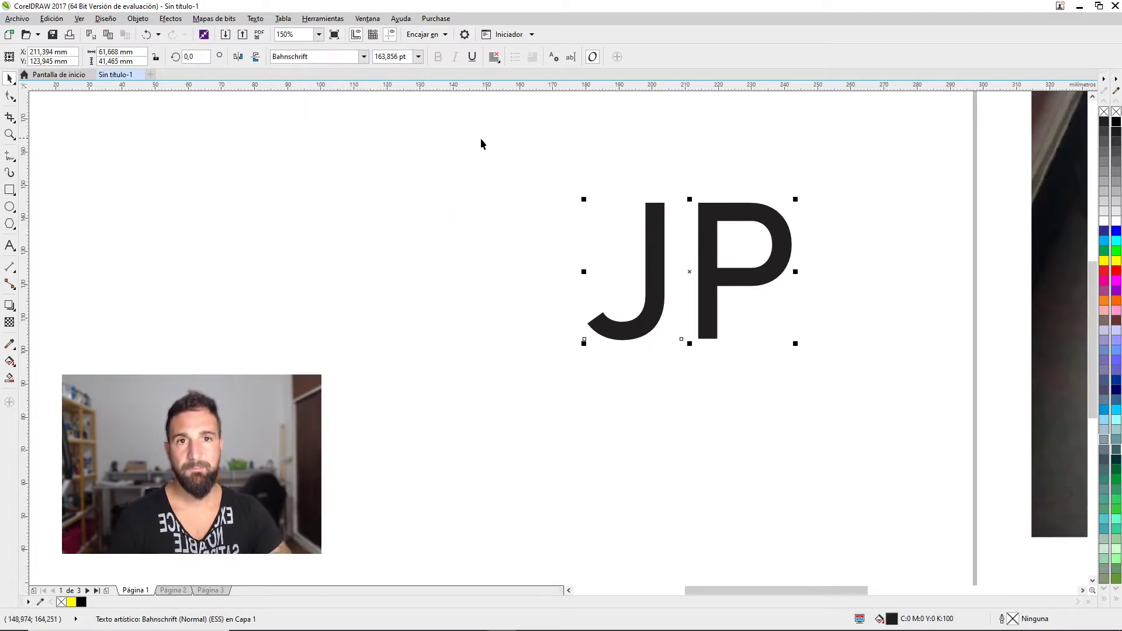
{"action": "key", "text": "ctrl+q"}
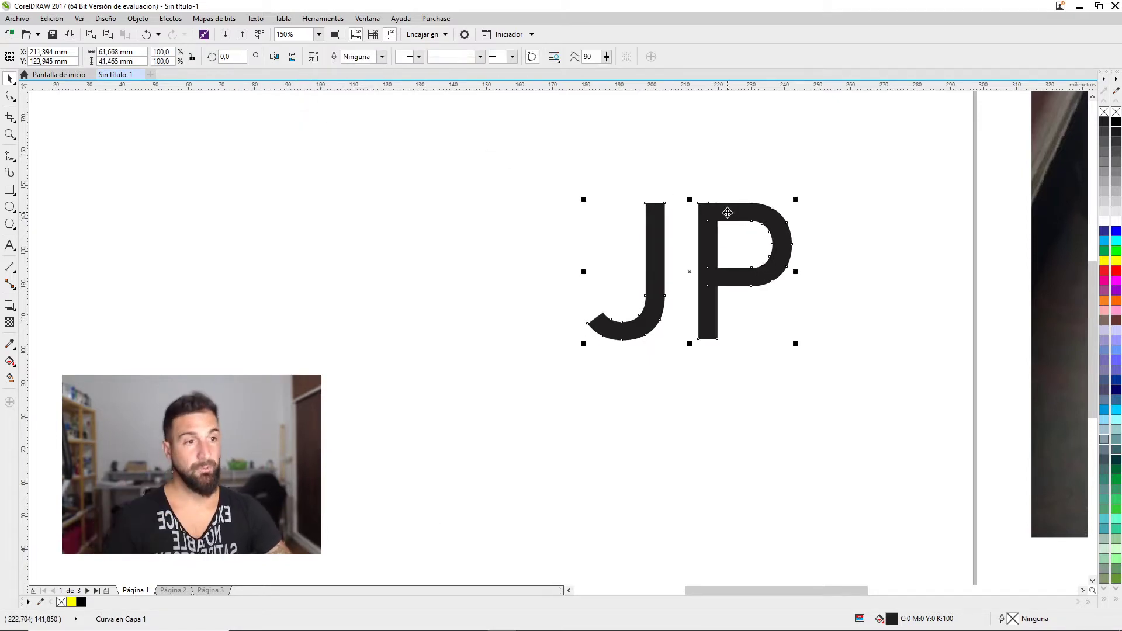
Break the JP curves apart and check that the P's bowl moves separately
{"action": "right_click", "coordinate": [727, 214]}
{"action": "key", "text": "Escape"}
{"action": "left_click", "coordinate": [744, 241]}
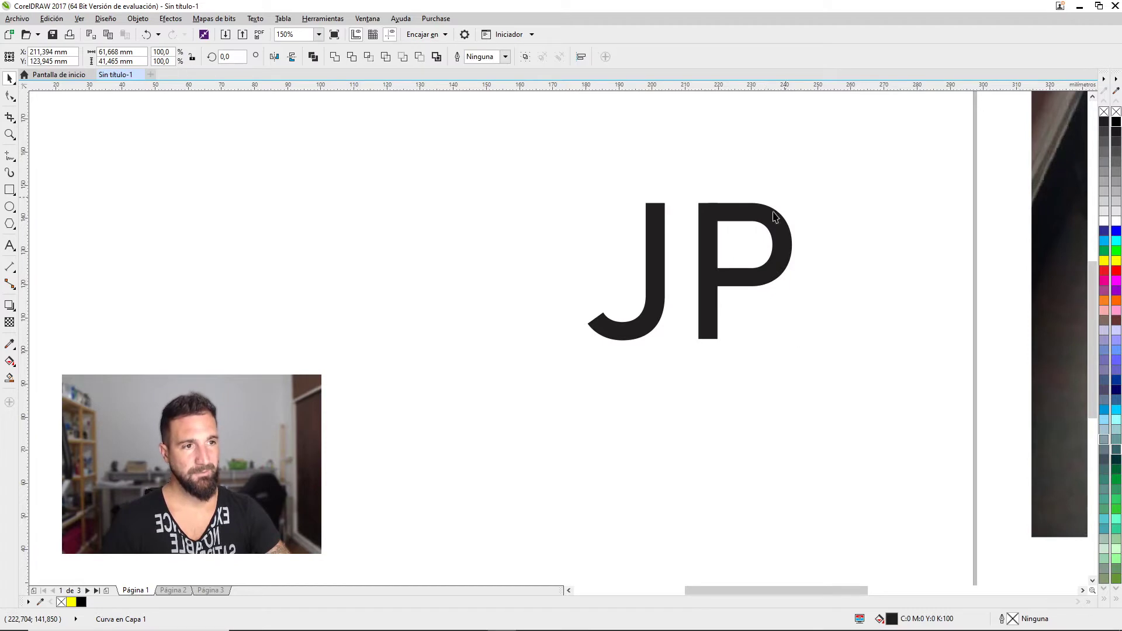
{"action": "left_click", "coordinate": [744, 241]}
{"action": "right_click", "coordinate": [752, 210]}
{"action": "key", "text": "Escape"}
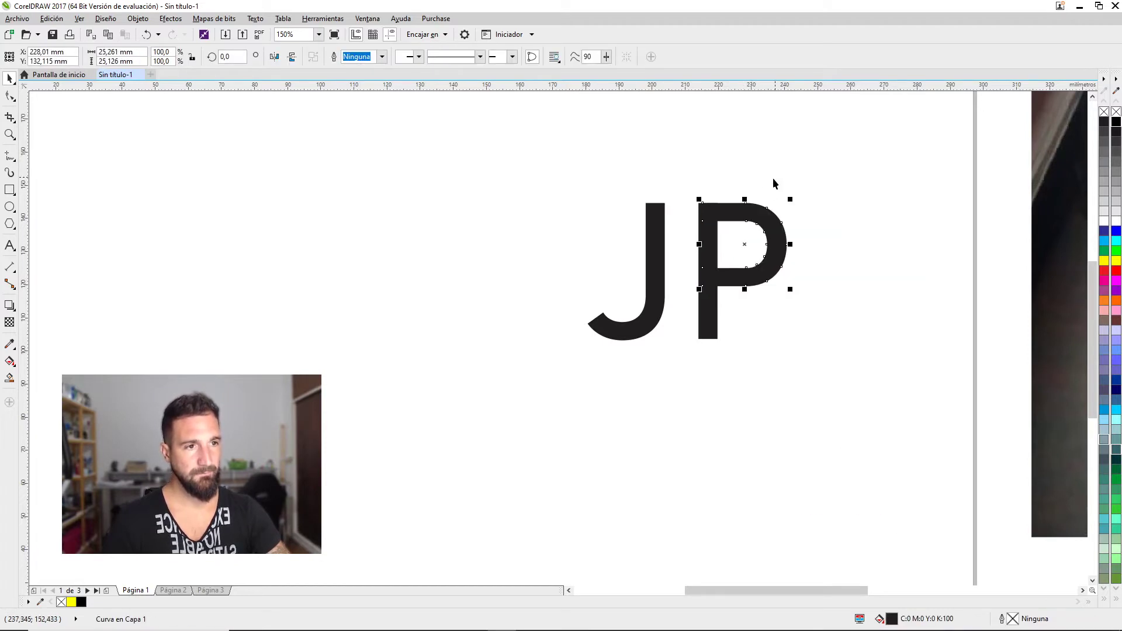
{"action": "left_click_drag", "start_coordinate": [740, 208], "coordinate": [795, 170]}
{"action": "key", "text": "ctrl+z"}
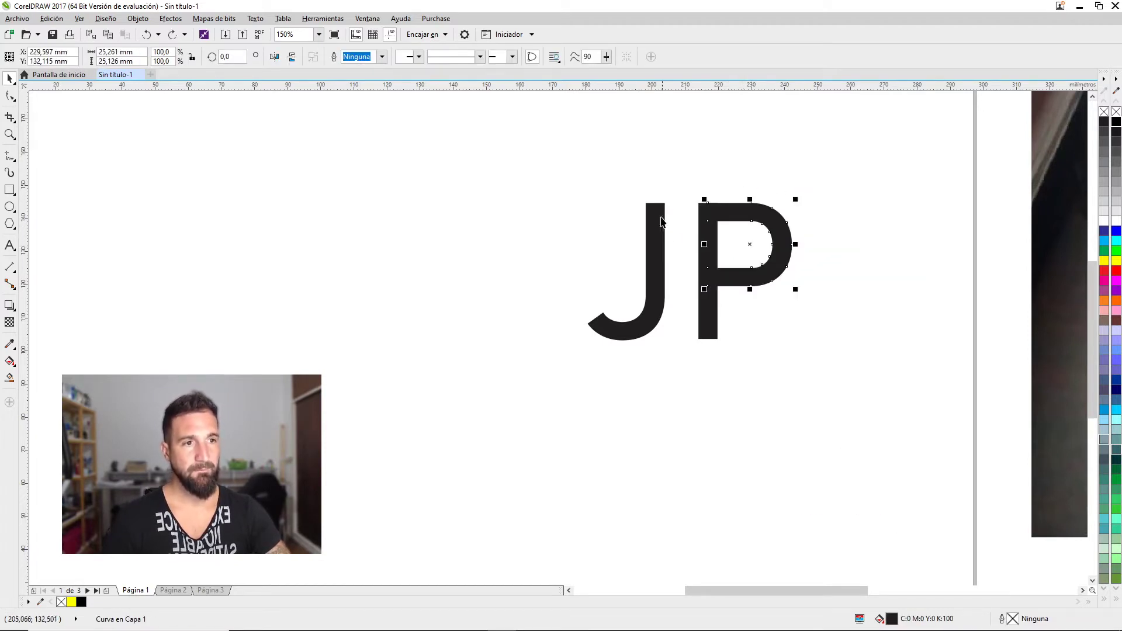
{"action": "key", "text": "Tab"}
{"action": "left_click", "coordinate": [783, 246]}
{"action": "left_click_drag", "start_coordinate": [784, 246], "coordinate": [847, 245]}
{"action": "key", "text": "ctrl+z"}
Delete the J and place a vertically flipped copy of the P to its left
{"action": "left_click", "coordinate": [657, 236]}
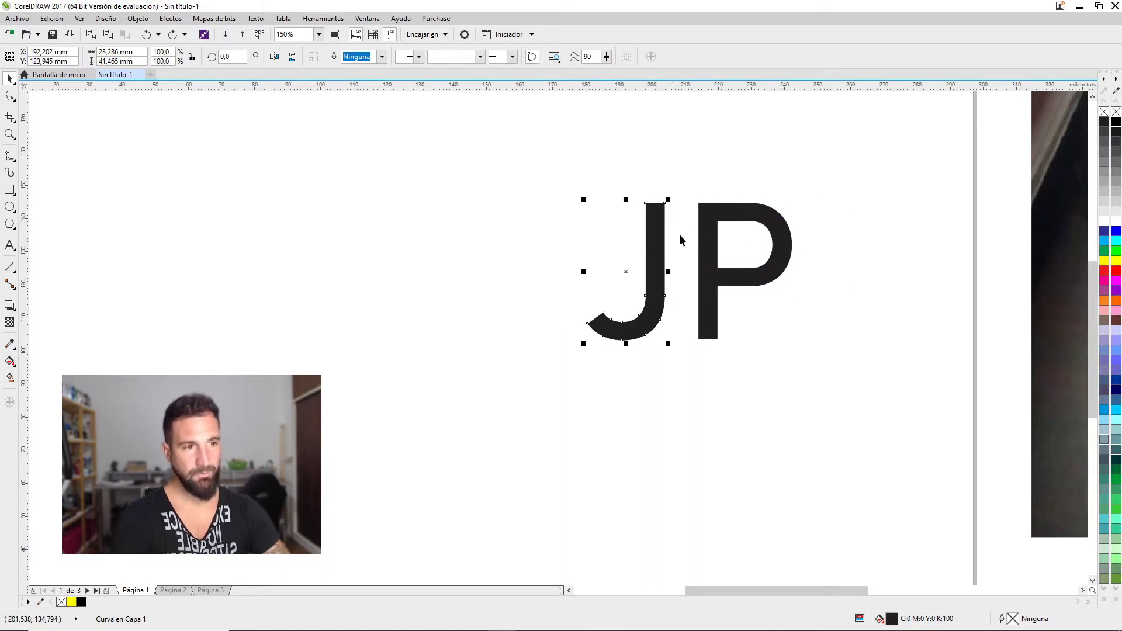
{"action": "key", "text": "Delete"}
{"action": "key", "text": "ctrl+a"}
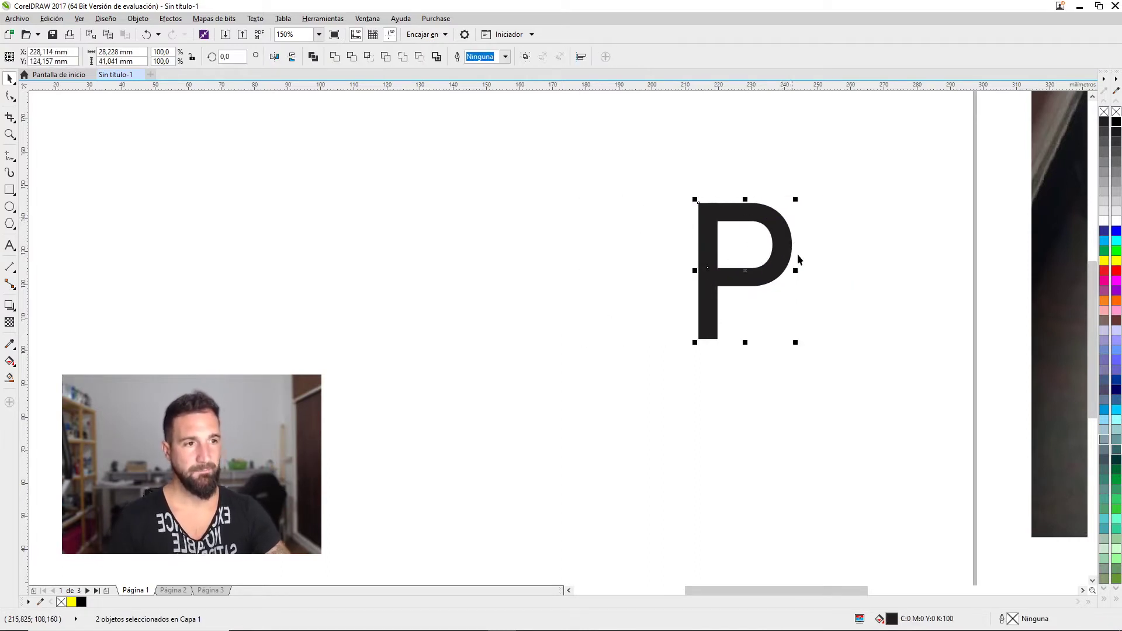
{"action": "left_click_drag", "start_coordinate": [797, 273], "coordinate": [605, 273]}
{"action": "left_click_drag", "start_coordinate": [688, 223], "coordinate": [626, 359]}
{"action": "left_click", "coordinate": [626, 359]}
Trim the top off the flipped copy with a rectangle, then delete the rectangle
{"action": "left_click", "coordinate": [614, 286]}
{"action": "key", "text": "F6"}
{"action": "left_click_drag", "start_coordinate": [671, 233], "coordinate": [518, 287]}
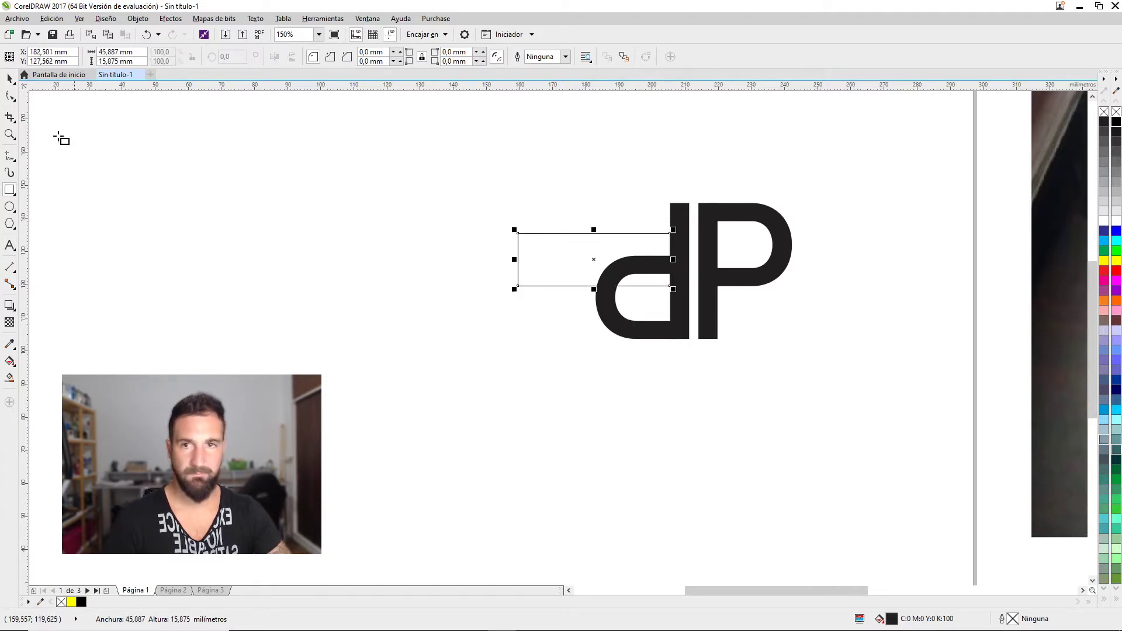
{"action": "key", "text": "space"}
{"action": "left_click", "coordinate": [641, 331], "text": "shift"}
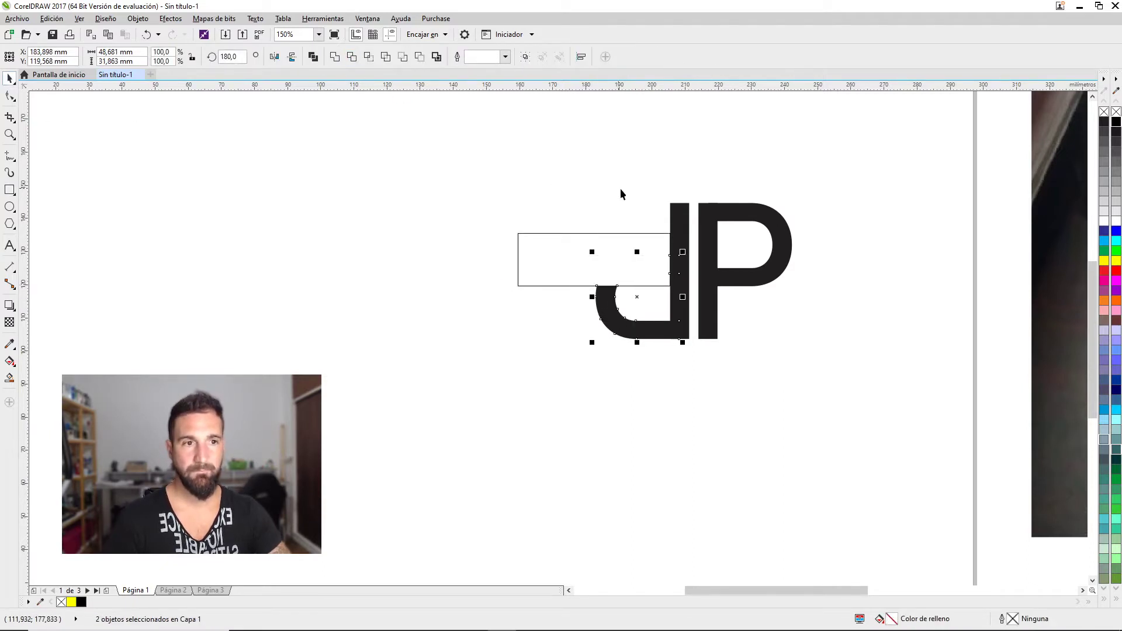
{"action": "left_click", "coordinate": [352, 57]}
{"action": "key", "text": "Delete"}
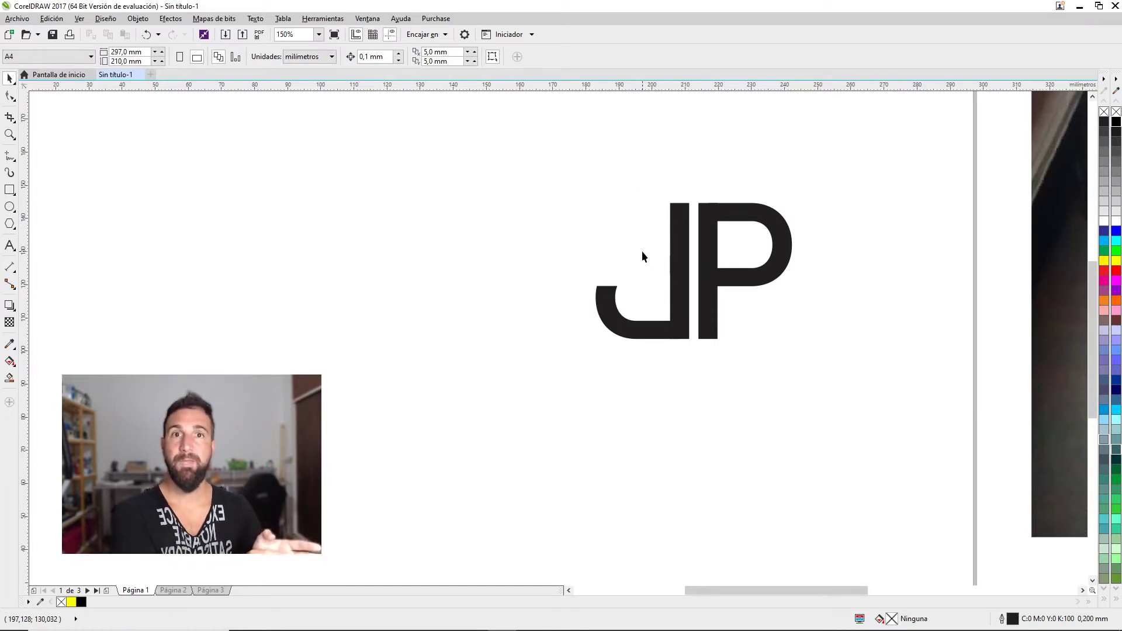
Delete the old P and select the whole new J
{"action": "left_click", "coordinate": [723, 279]}
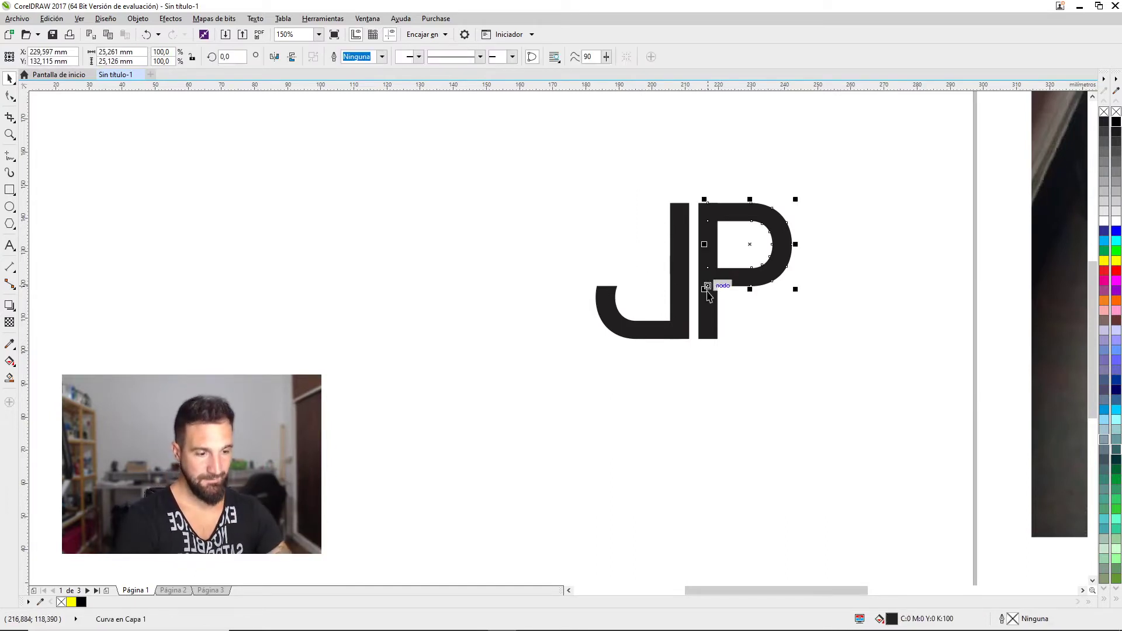
{"action": "key", "text": "Delete"}
{"action": "left_click", "coordinate": [690, 301]}
{"action": "left_click", "coordinate": [617, 318], "text": "shift"}
{"action": "left_click", "coordinate": [606, 267]}
{"action": "left_click", "coordinate": [611, 283]}
Mirror a copy of the J and flip it vertically to its right to form the new P
{"action": "left_click_drag", "start_coordinate": [592, 271], "coordinate": [718, 257]}
{"action": "left_click_drag", "start_coordinate": [753, 199], "coordinate": [753, 342]}
{"action": "left_click", "coordinate": [824, 263]}
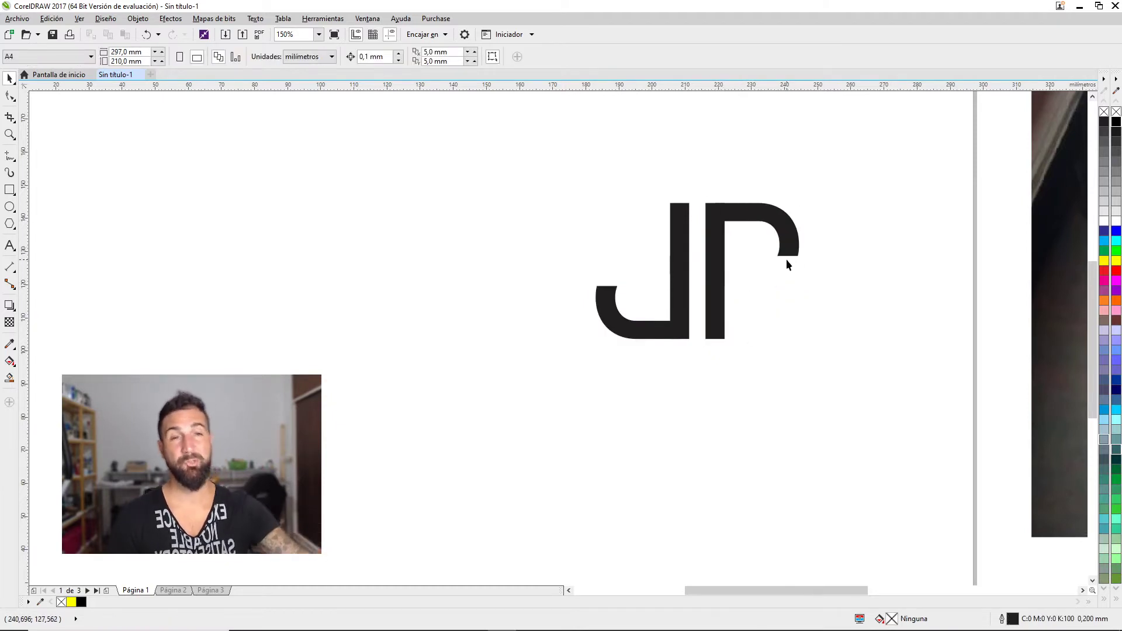
{"action": "scroll", "coordinate": [762, 261], "scroll_direction": "down", "scroll_amount": 4}
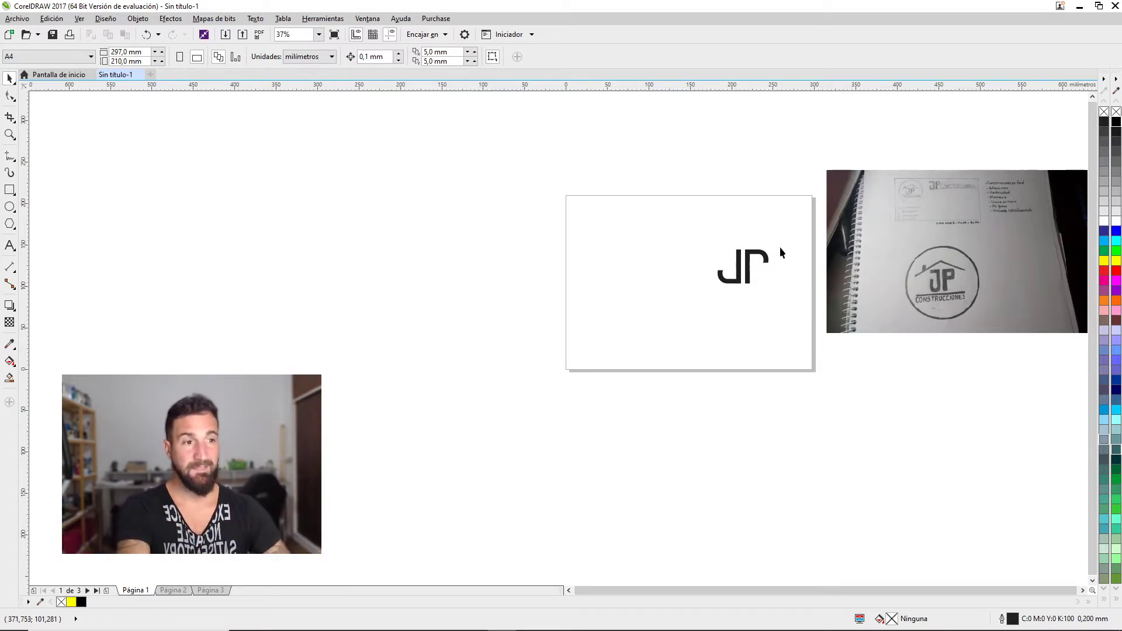
{"action": "scroll", "coordinate": [750, 260], "scroll_direction": "up", "scroll_amount": 4}
Delete the JP logo from the page and move the notebook photo left beside the page
{"action": "scroll", "coordinate": [750, 260], "scroll_direction": "down", "scroll_amount": 2}
{"action": "left_click_drag", "start_coordinate": [901, 265], "coordinate": [859, 266]}
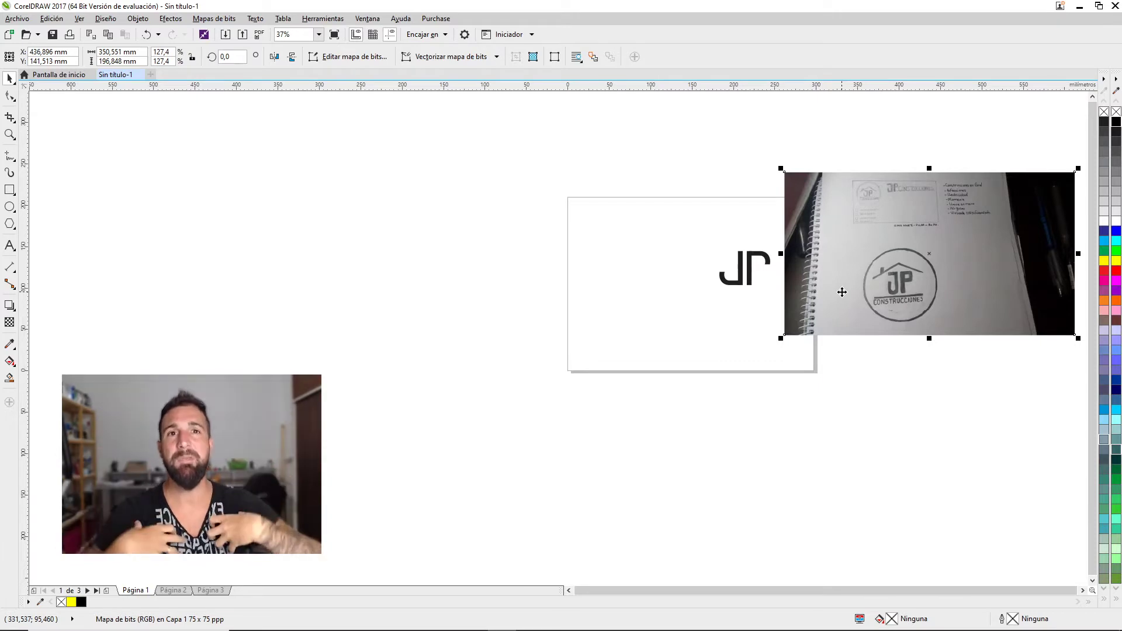
{"action": "left_click", "coordinate": [766, 266]}
{"action": "key", "text": "Delete"}
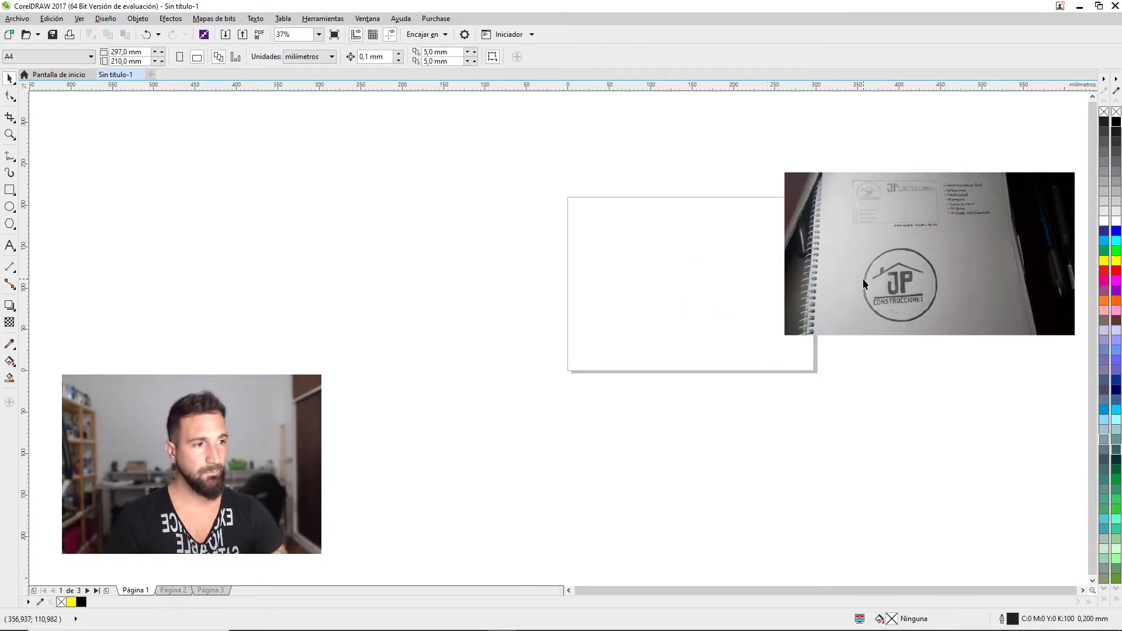
{"action": "scroll", "coordinate": [866, 285], "scroll_direction": "up", "scroll_amount": 2}
{"action": "left_click_drag", "start_coordinate": [945, 286], "coordinate": [899, 288]}
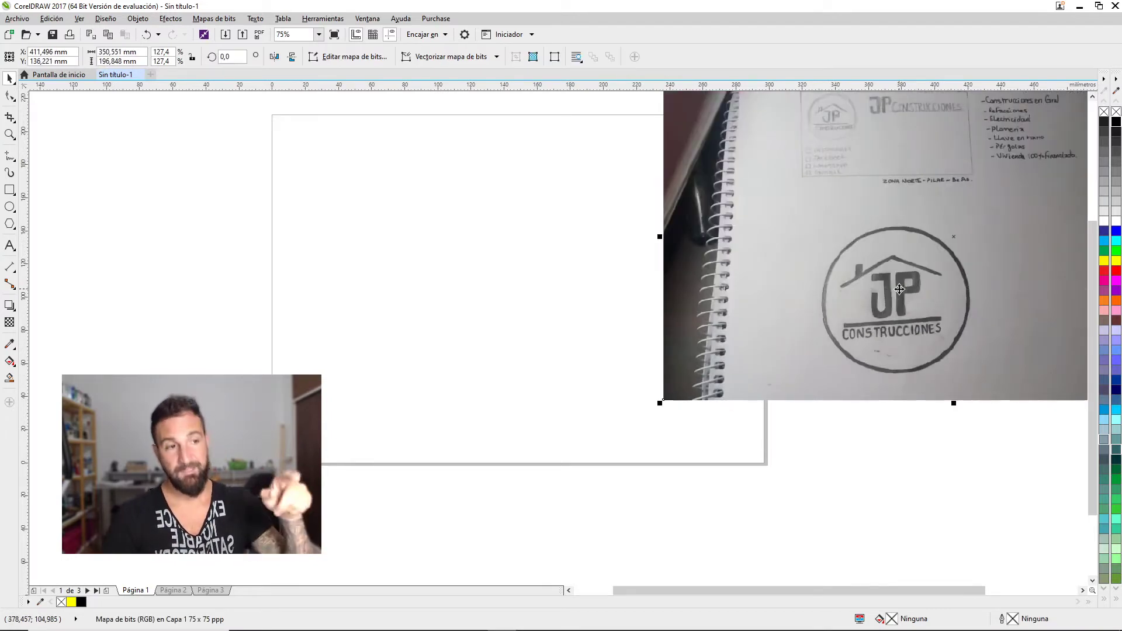
{"action": "key", "text": "z"}
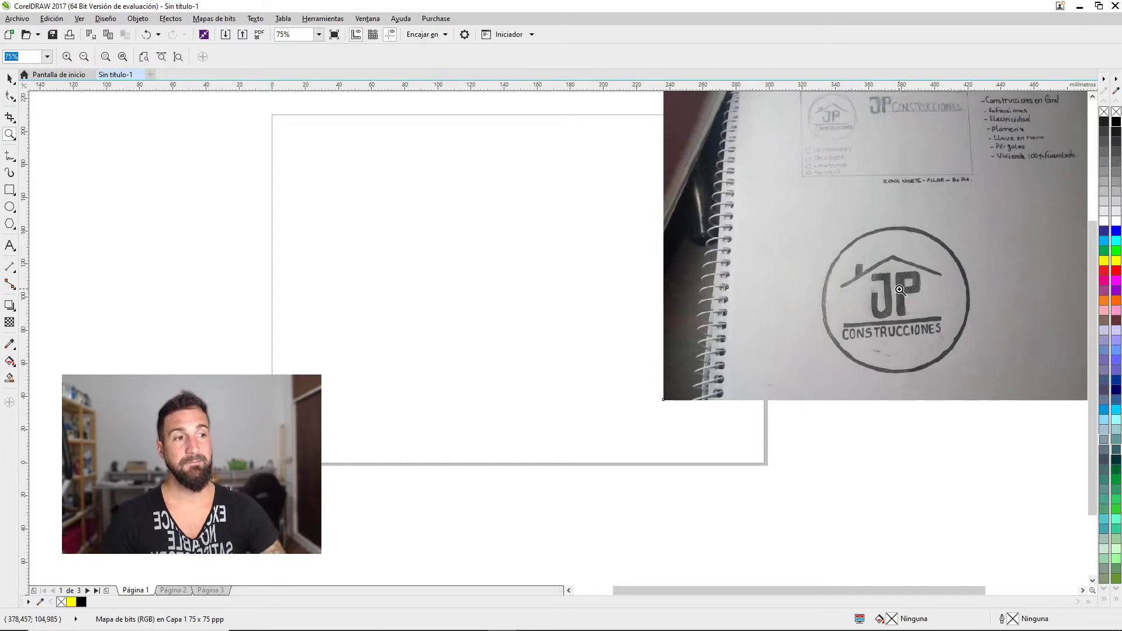
Zoom in on the sketch's JP logo and move the sketch photo right and down
{"action": "left_click_drag", "start_coordinate": [783, 193], "coordinate": [988, 405]}
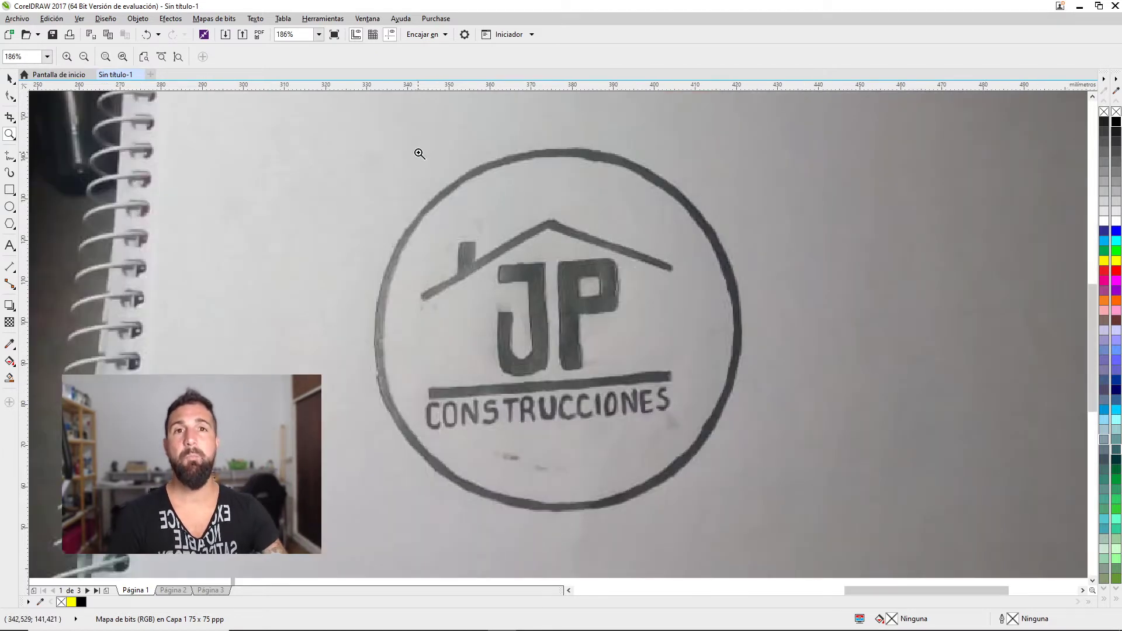
{"action": "key", "text": "space"}
{"action": "left_click_drag", "start_coordinate": [353, 249], "coordinate": [595, 240]}
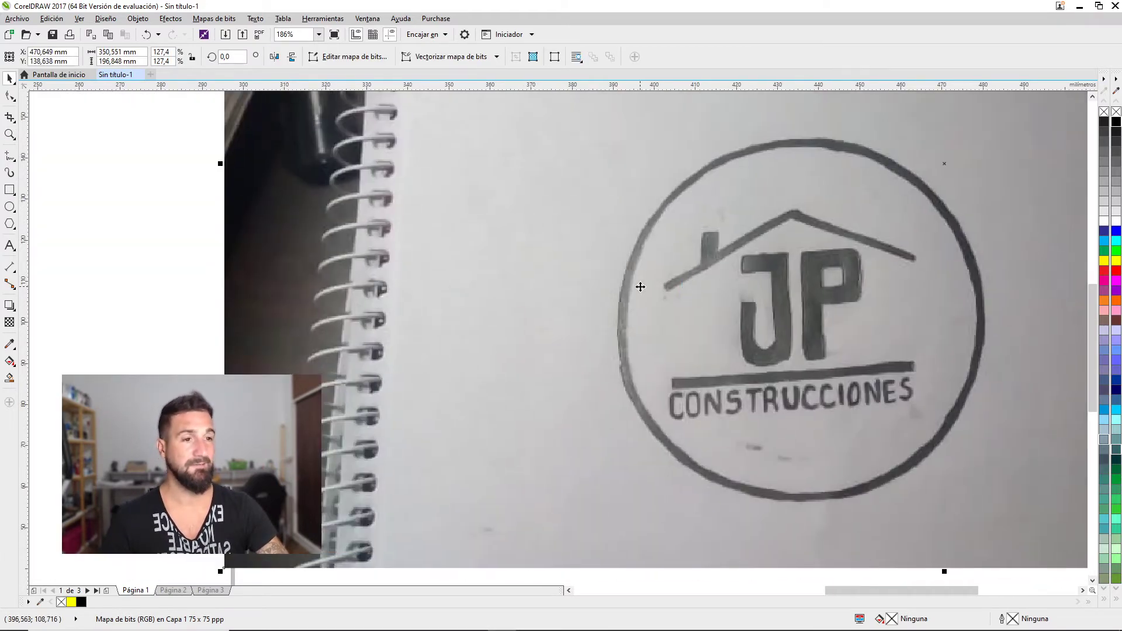
{"action": "left_click_drag", "start_coordinate": [641, 287], "coordinate": [661, 279]}
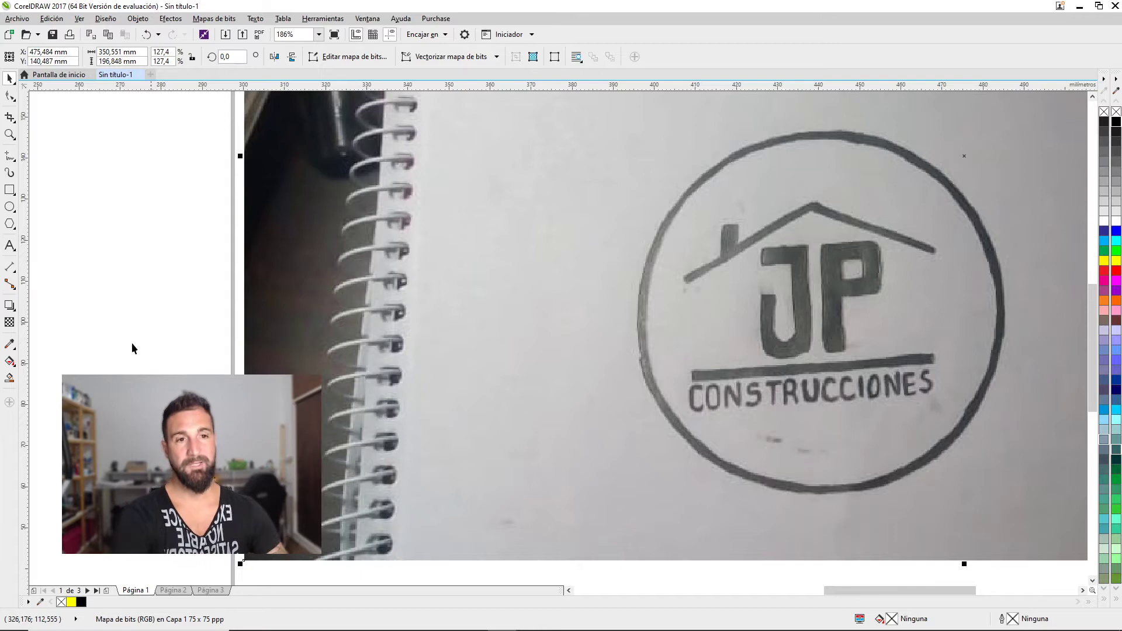
{"action": "left_click_drag", "start_coordinate": [447, 282], "coordinate": [458, 280]}
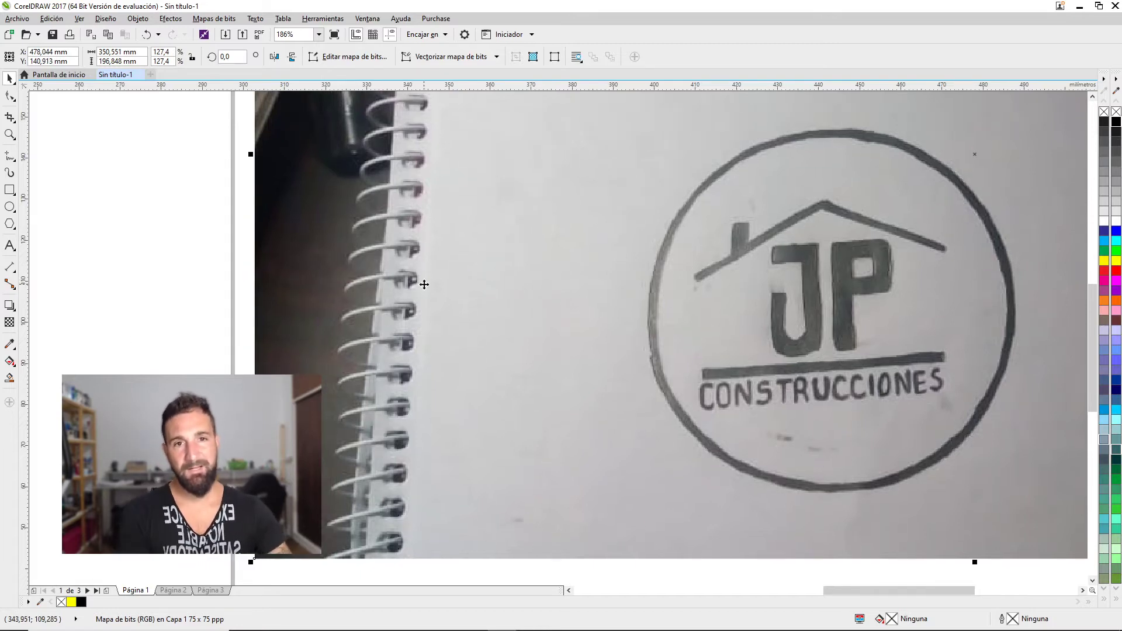
{"action": "scroll", "coordinate": [413, 283], "scroll_direction": "down", "scroll_amount": 3}
{"action": "left_click_drag", "start_coordinate": [431, 318], "coordinate": [796, 360]}
Add a new 'JP' text object on the canvas beside the sketch photo
{"action": "key", "text": "F8"}
{"action": "left_click", "coordinate": [415, 283]}
{"action": "type", "text": "JP"}
{"action": "key", "text": "ctrl+space"}
{"action": "left_click_drag", "start_coordinate": [993, 310], "coordinate": [889, 296]}
{"action": "left_click", "coordinate": [431, 279]}
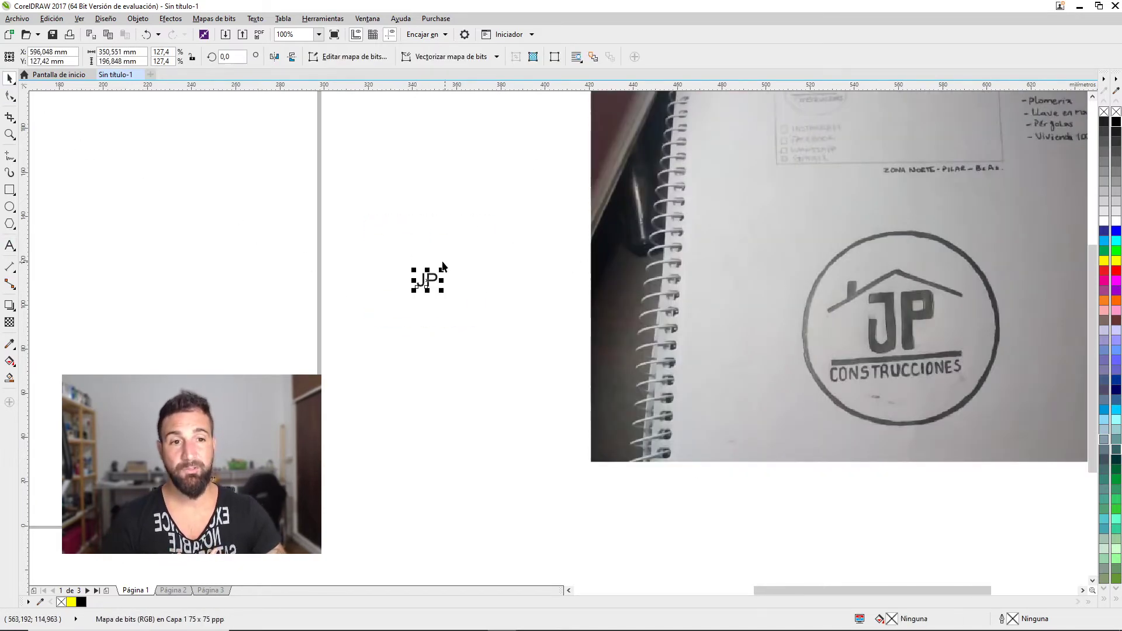
Enlarge the JP text, set it in Tahoma and convert it to curves
{"action": "left_click_drag", "start_coordinate": [442, 271], "coordinate": [469, 159]}
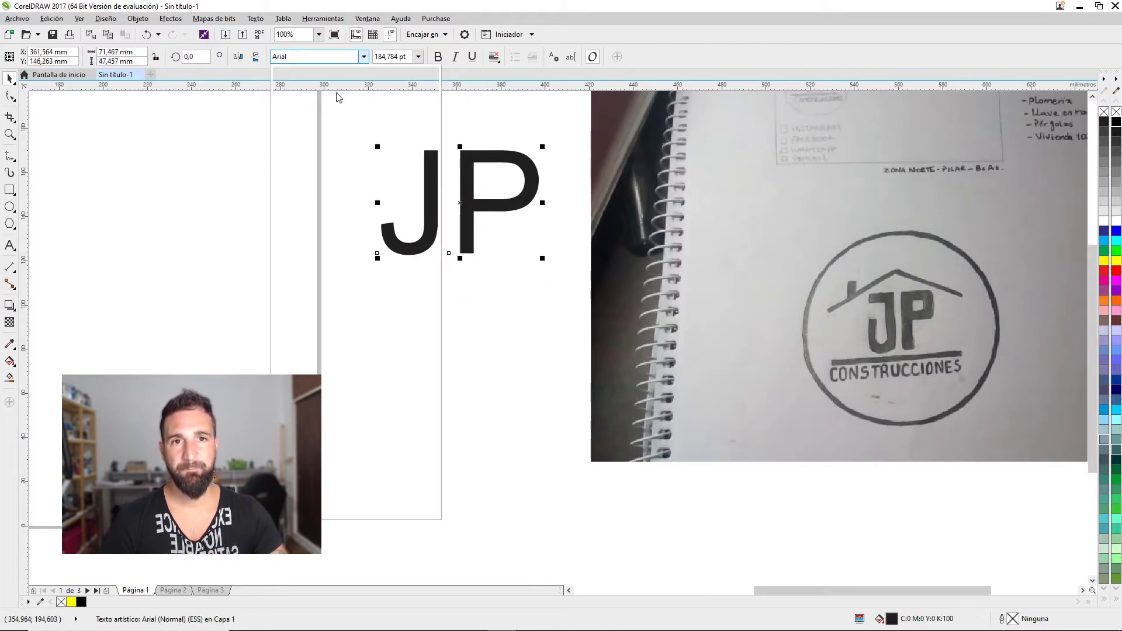
{"action": "left_click", "coordinate": [364, 56]}
{"action": "left_click", "coordinate": [330, 103]}
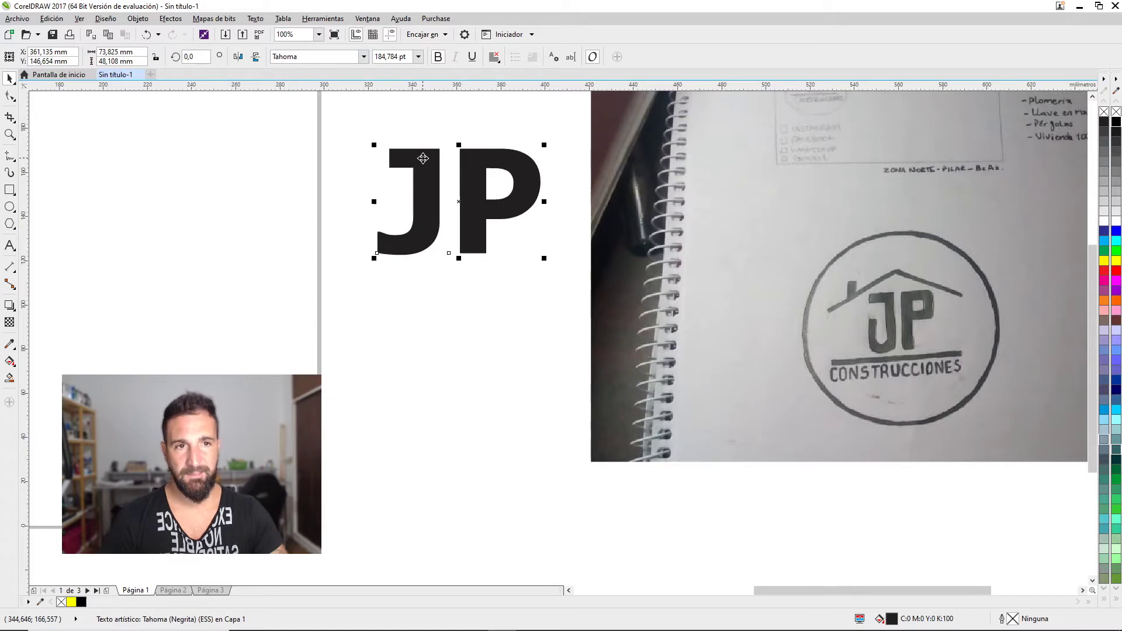
{"action": "left_click_drag", "start_coordinate": [415, 153], "coordinate": [416, 273]}
{"action": "key", "text": "ctrl+q"}
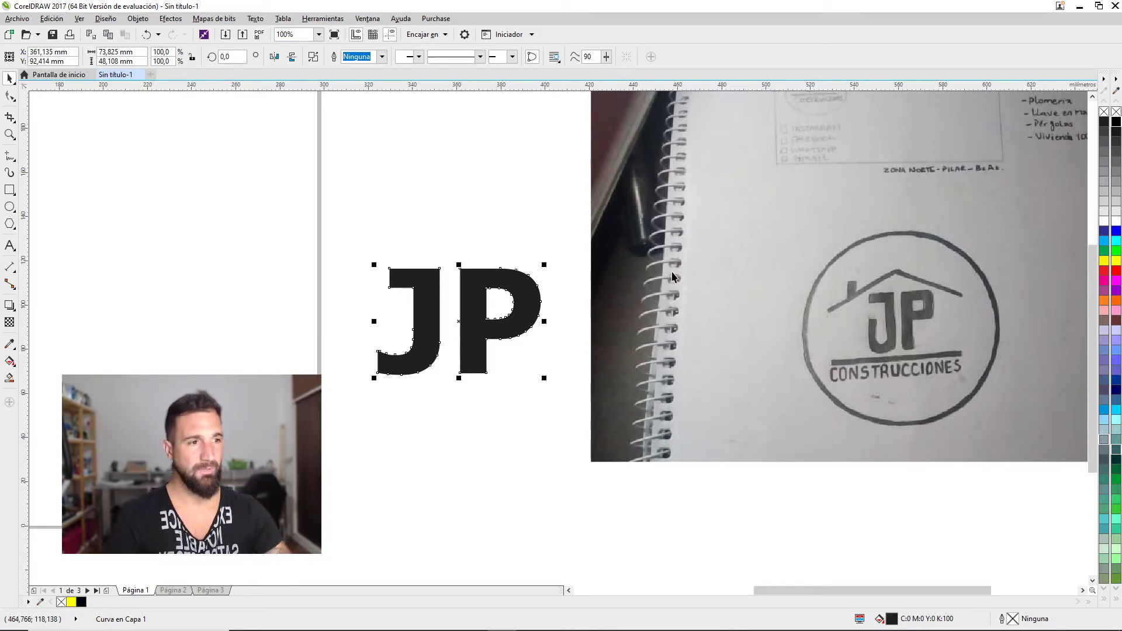
Move the sketch photo further right and scale the JP letters to about 175%
{"action": "left_click", "coordinate": [840, 281]}
{"action": "left_click_drag", "start_coordinate": [840, 276], "coordinate": [1111, 287]}
{"action": "left_click_drag", "start_coordinate": [456, 322], "coordinate": [707, 305]}
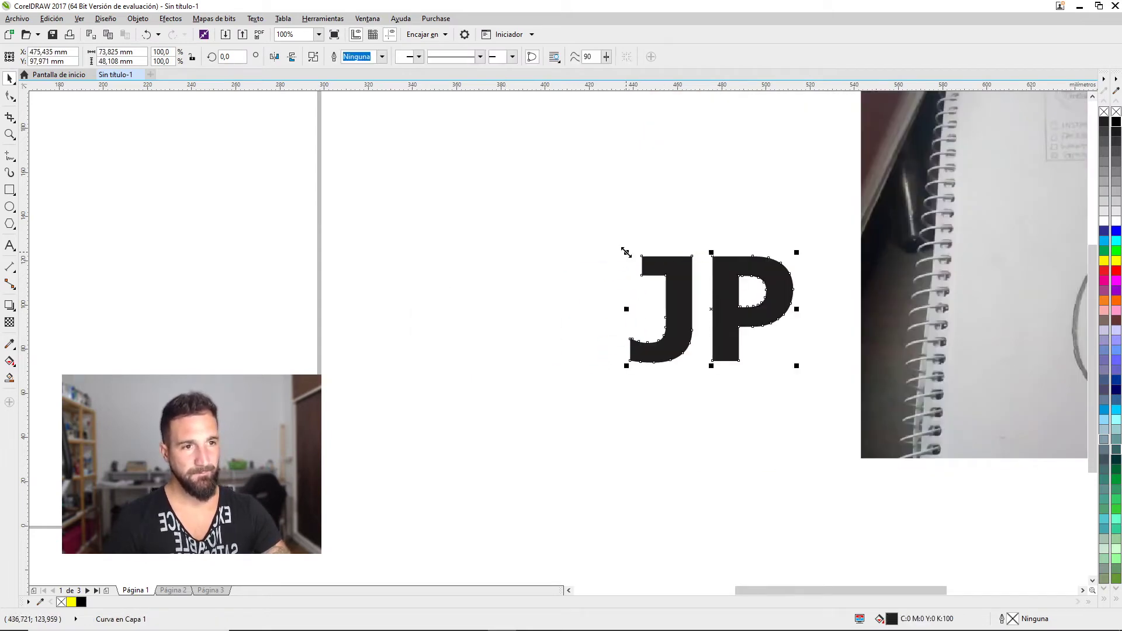
{"action": "left_click_drag", "start_coordinate": [626, 251], "coordinate": [530, 203]}
{"action": "left_click_drag", "start_coordinate": [681, 230], "coordinate": [671, 284]}
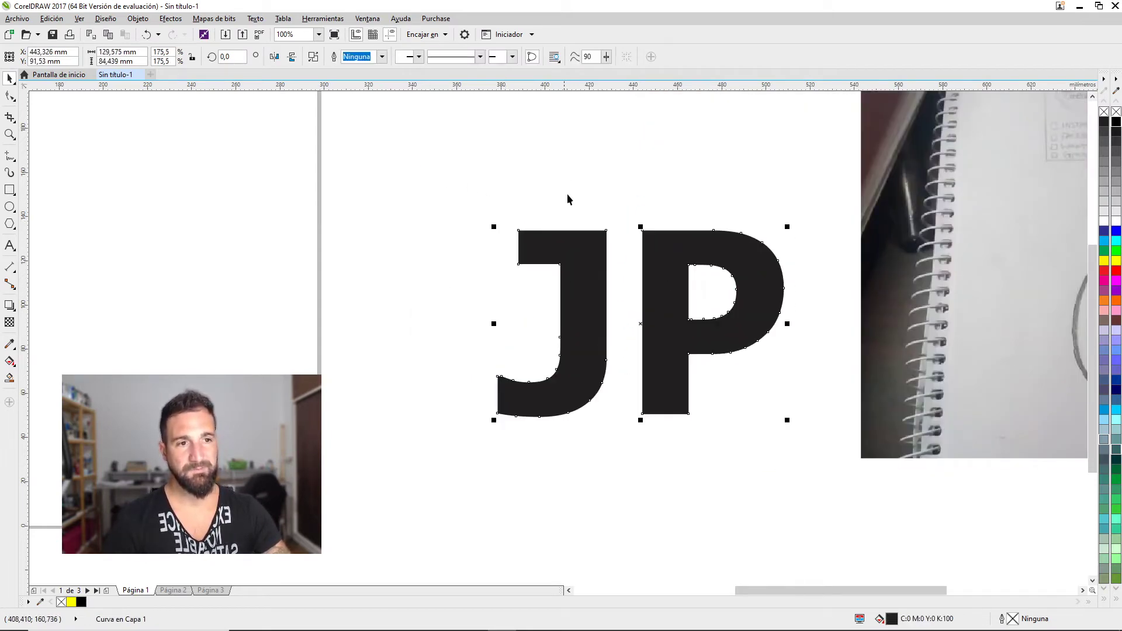
Break JP apart and trim the inner counter out of the P to make it hollow
{"action": "left_click", "coordinate": [313, 56]}
{"action": "left_click", "coordinate": [713, 292]}
{"action": "left_click", "coordinate": [663, 263], "text": "shift"}
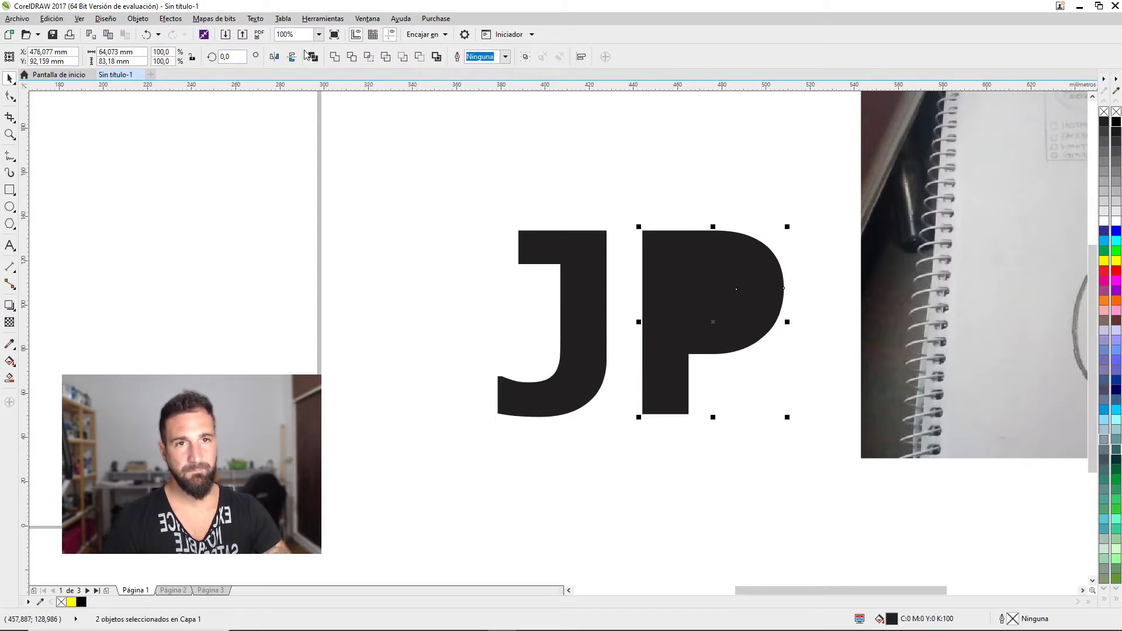
{"action": "left_click", "coordinate": [351, 57]}
{"action": "left_click", "coordinate": [699, 286]}
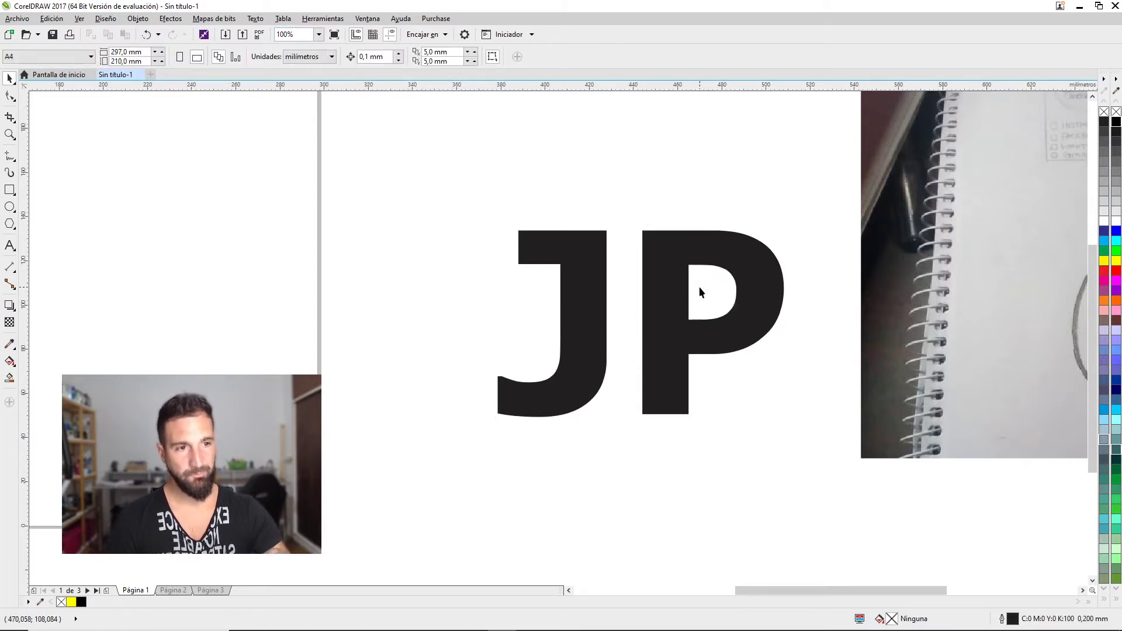
Drag the J's top-left nodes further left with the Shape tool
{"action": "left_click", "coordinate": [550, 256]}
{"action": "left_click", "coordinate": [10, 96]}
{"action": "left_click", "coordinate": [517, 270]}
{"action": "left_click_drag", "start_coordinate": [519, 264], "coordinate": [496, 264]}
{"action": "left_click", "coordinate": [10, 78]}
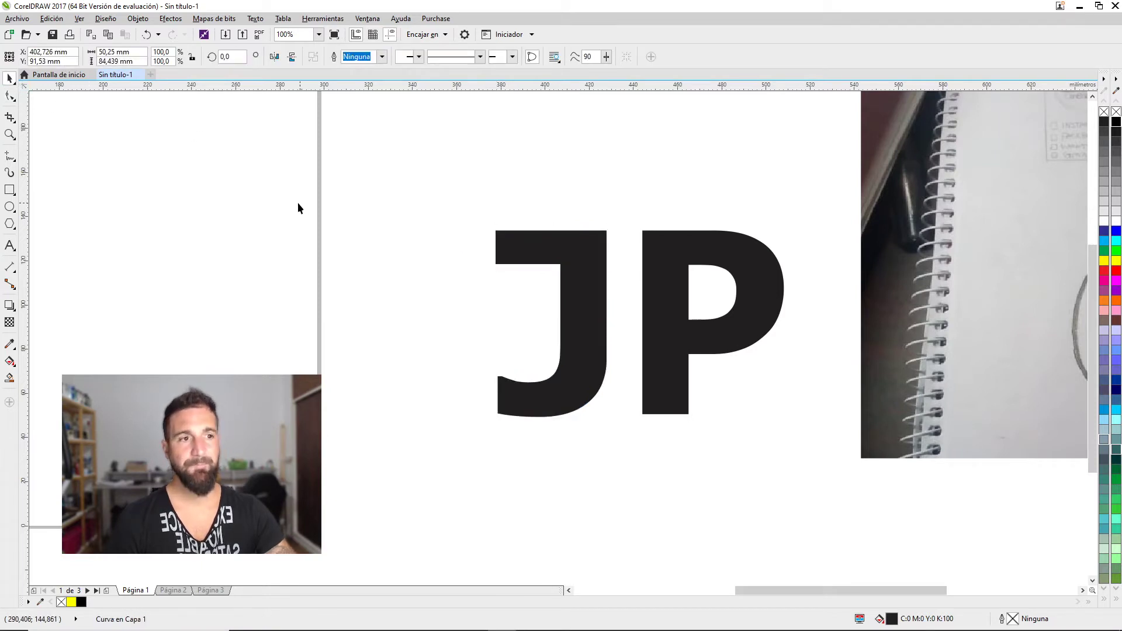
{"action": "left_click", "coordinate": [299, 203]}
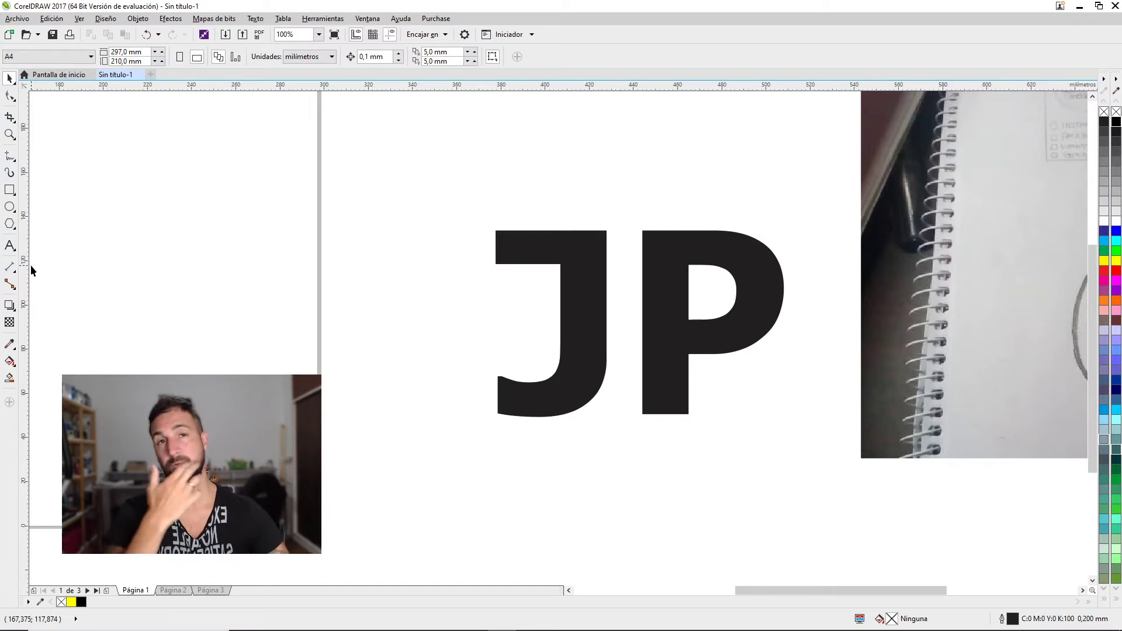
{"action": "left_click", "coordinate": [10, 190]}
Make a triangle from a rectangle by deleting one node, and rotate it apex-up
{"action": "left_click_drag", "start_coordinate": [197, 237], "coordinate": [344, 384]}
{"action": "key", "text": "F10"}
{"action": "key", "text": "ctrl+q"}
{"action": "left_click_drag", "start_coordinate": [381, 346], "coordinate": [334, 405]}
{"action": "key", "text": "Delete"}
{"action": "key", "text": "space"}
{"action": "left_click", "coordinate": [344, 236]}
{"action": "left_click_drag", "start_coordinate": [349, 232], "coordinate": [391, 311]}
Stretch the triangle wide over the JP and lower its apex to about 219 × 24.7 mm
{"action": "left_click", "coordinate": [285, 267]}
{"action": "left_click", "coordinate": [322, 259]}
{"action": "left_click_drag", "start_coordinate": [376, 258], "coordinate": [514, 259]}
{"action": "left_click_drag", "start_coordinate": [275, 282], "coordinate": [616, 261]}
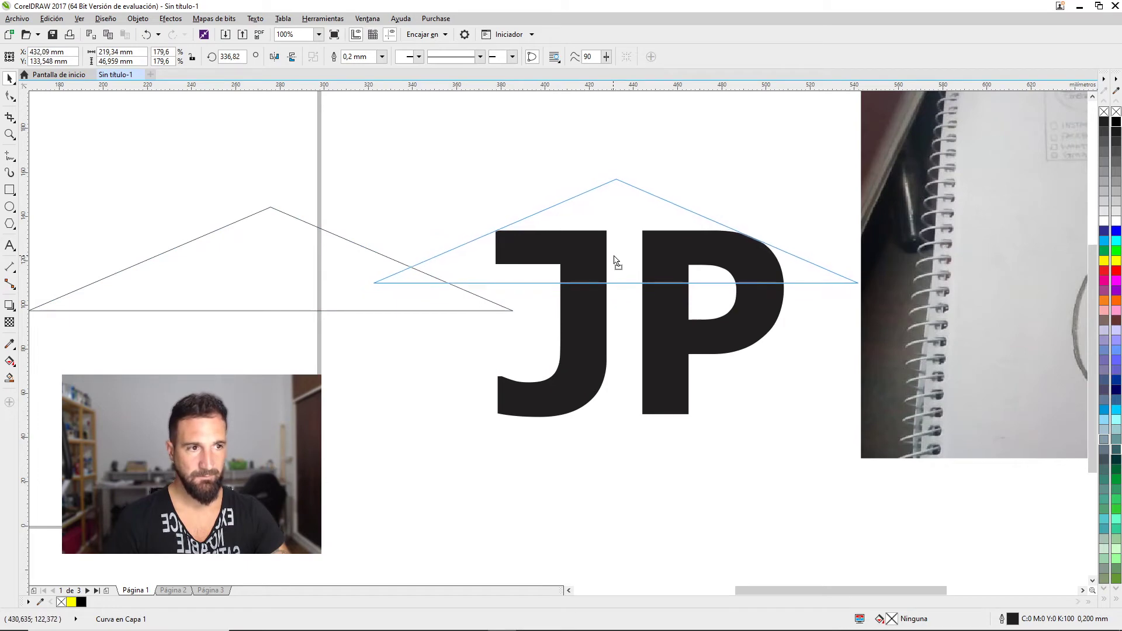
{"action": "left_click_drag", "start_coordinate": [614, 256], "coordinate": [616, 255]}
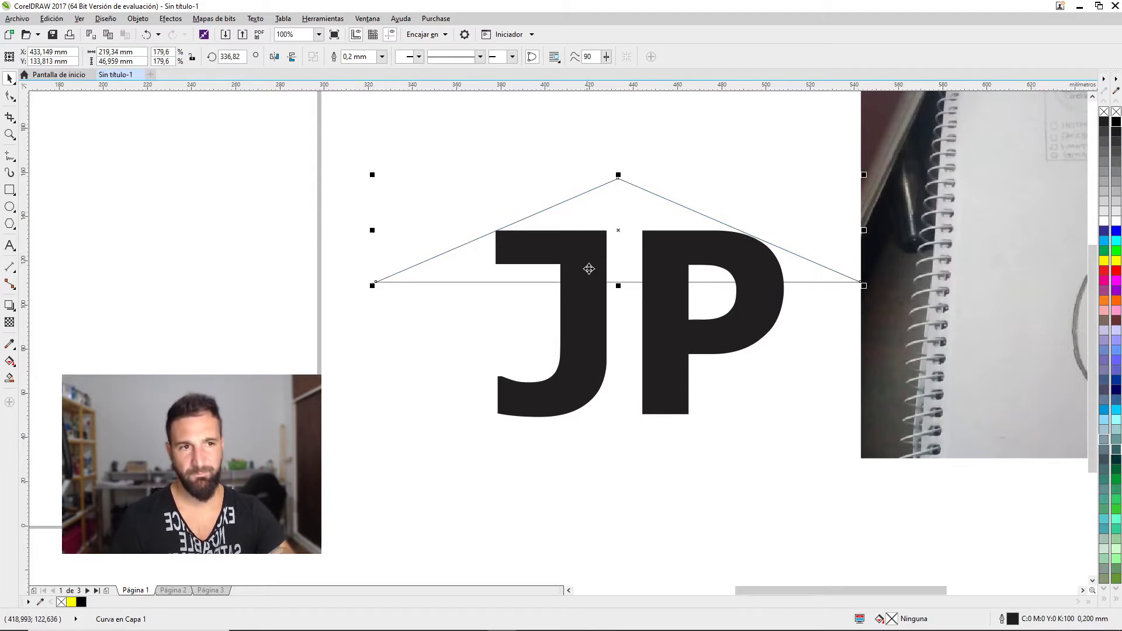
{"action": "left_click", "coordinate": [579, 344]}
{"action": "left_click", "coordinate": [629, 225]}
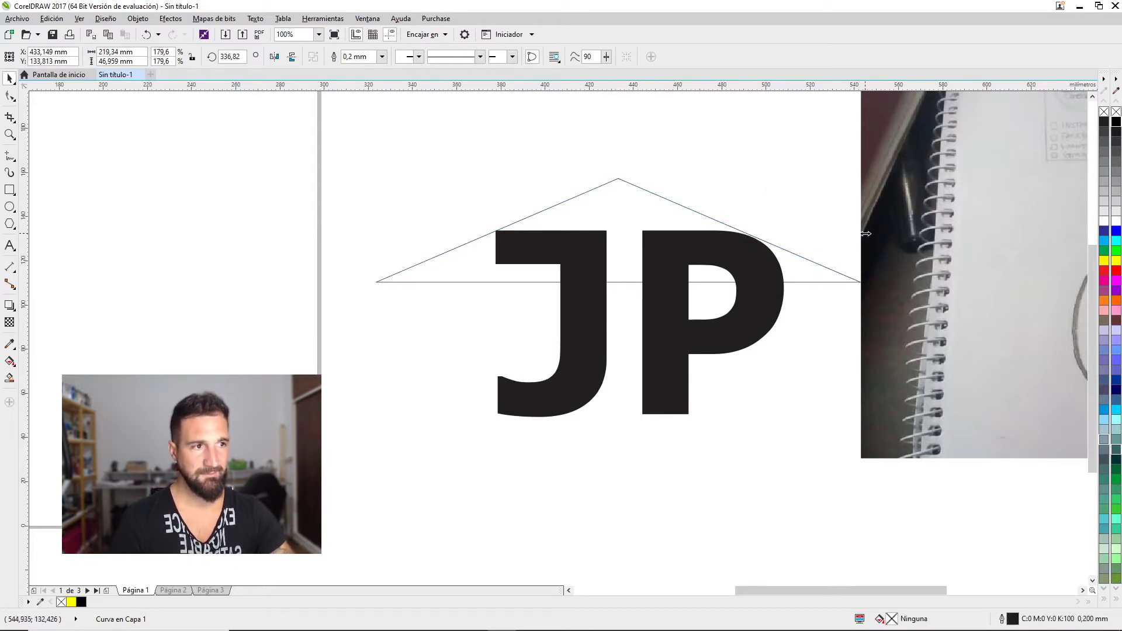
{"action": "left_click", "coordinate": [619, 179]}
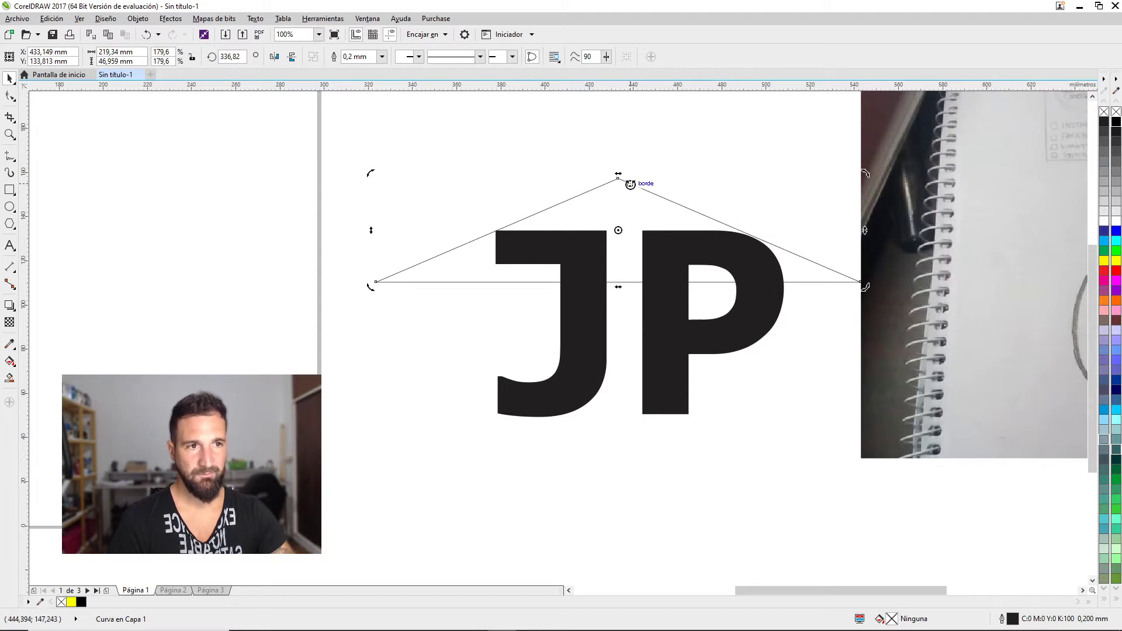
{"action": "left_click", "coordinate": [444, 266]}
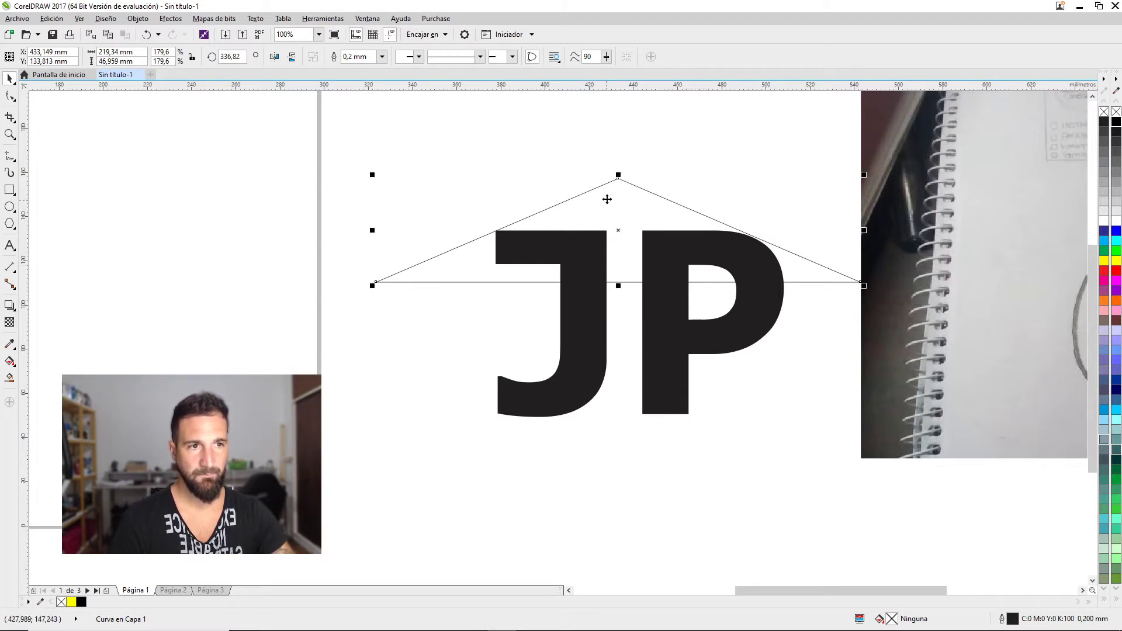
{"action": "left_click_drag", "start_coordinate": [615, 179], "coordinate": [616, 201]}
{"action": "scroll", "coordinate": [631, 228], "scroll_direction": "up", "scroll_amount": 2}
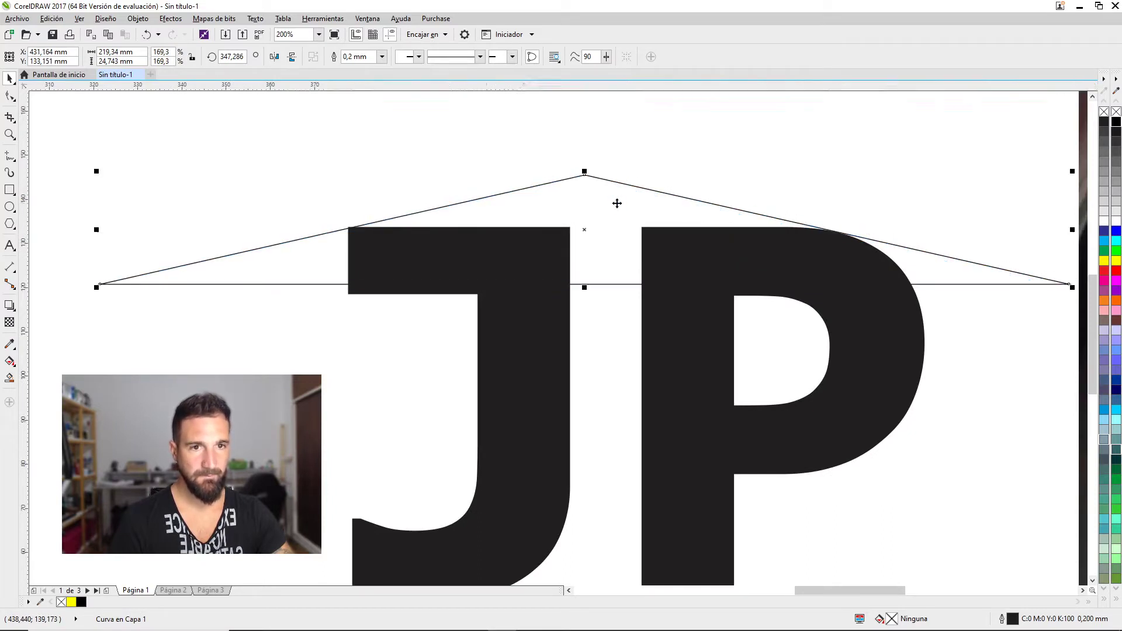
Raise the J's top-right and the P's top-left corners up to the roof line
{"action": "scroll", "coordinate": [546, 232], "scroll_direction": "down", "scroll_amount": 2}
{"action": "scroll", "coordinate": [662, 205], "scroll_direction": "up", "scroll_amount": 2}
{"action": "left_click", "coordinate": [406, 376]}
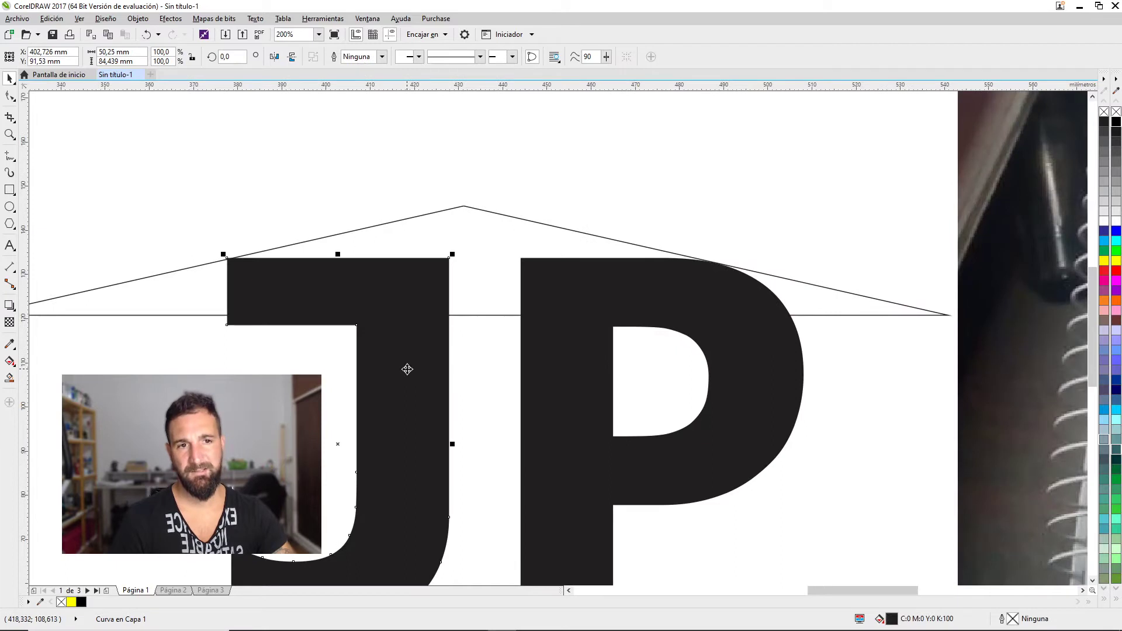
{"action": "left_click", "coordinate": [10, 97]}
{"action": "left_click_drag", "start_coordinate": [449, 258], "coordinate": [450, 209]}
{"action": "left_click", "coordinate": [514, 272]}
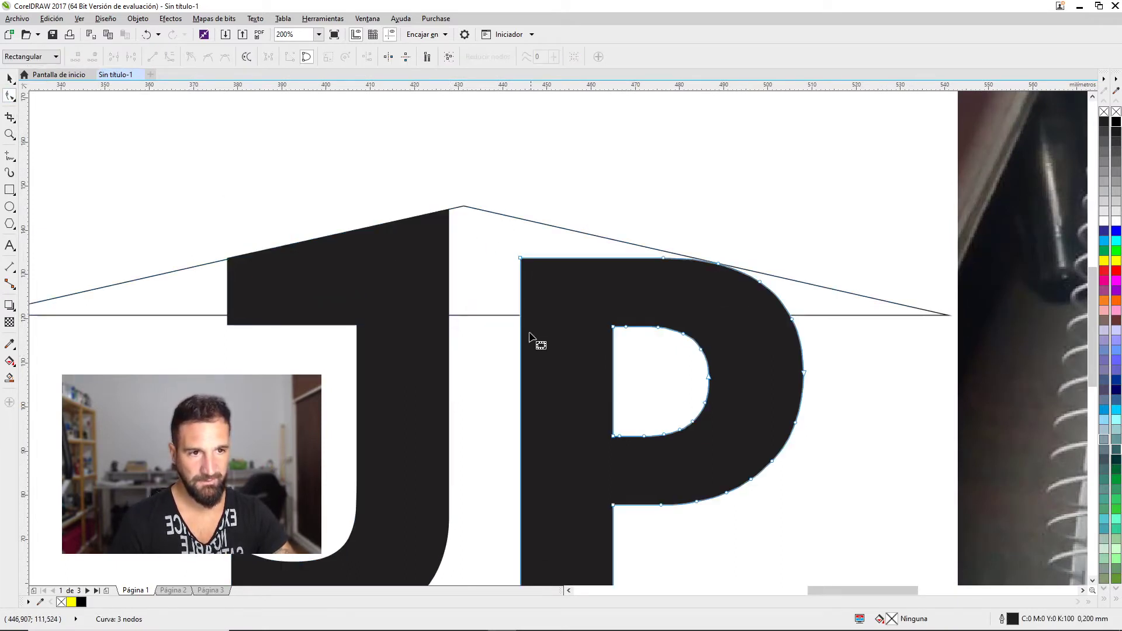
{"action": "left_click_drag", "start_coordinate": [520, 258], "coordinate": [521, 219]}
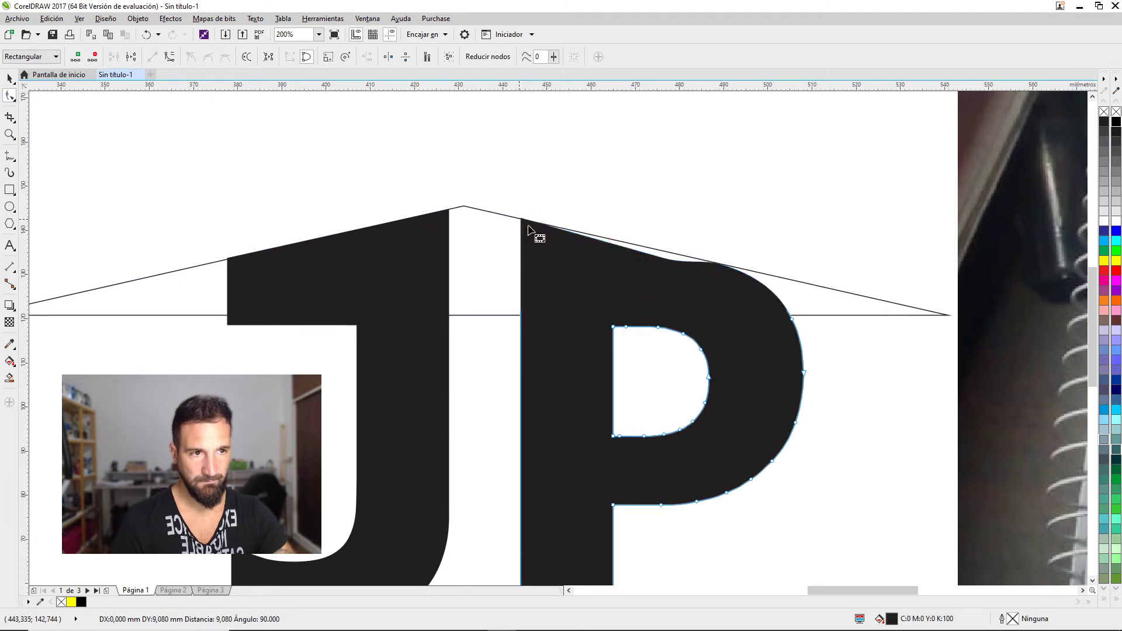
{"action": "left_click", "coordinate": [667, 280]}
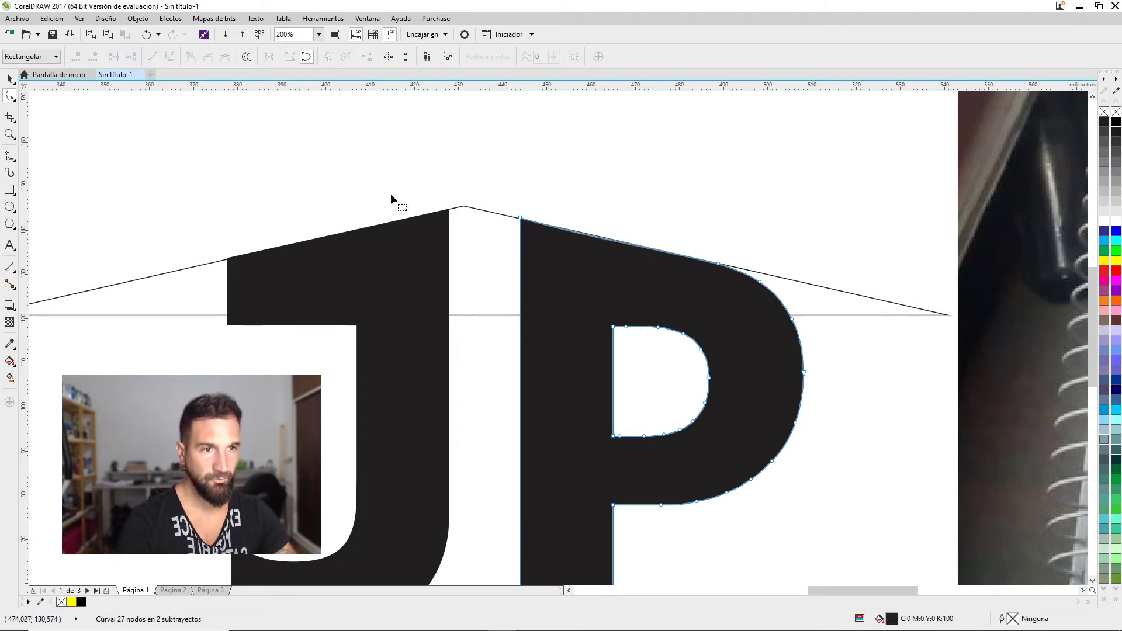
{"action": "key", "text": "space"}
Delete the roof triangle outline
{"action": "left_click", "coordinate": [128, 280]}
{"action": "key", "text": "Delete"}
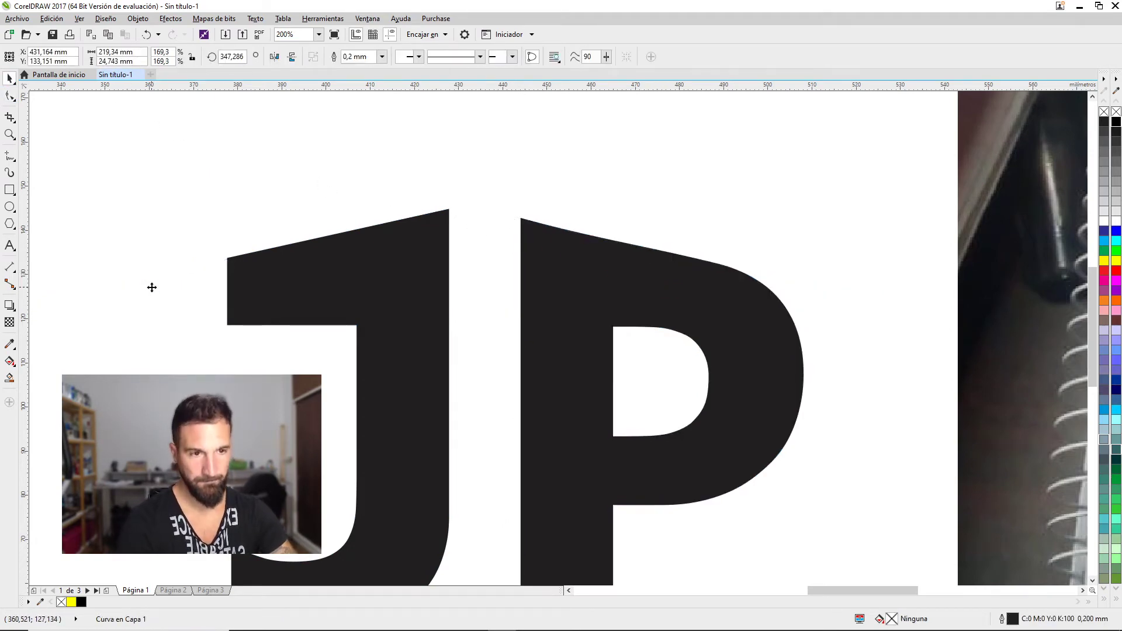
{"action": "left_click", "coordinate": [152, 287]}
{"action": "scroll", "coordinate": [358, 288], "scroll_direction": "down", "scroll_amount": 4}
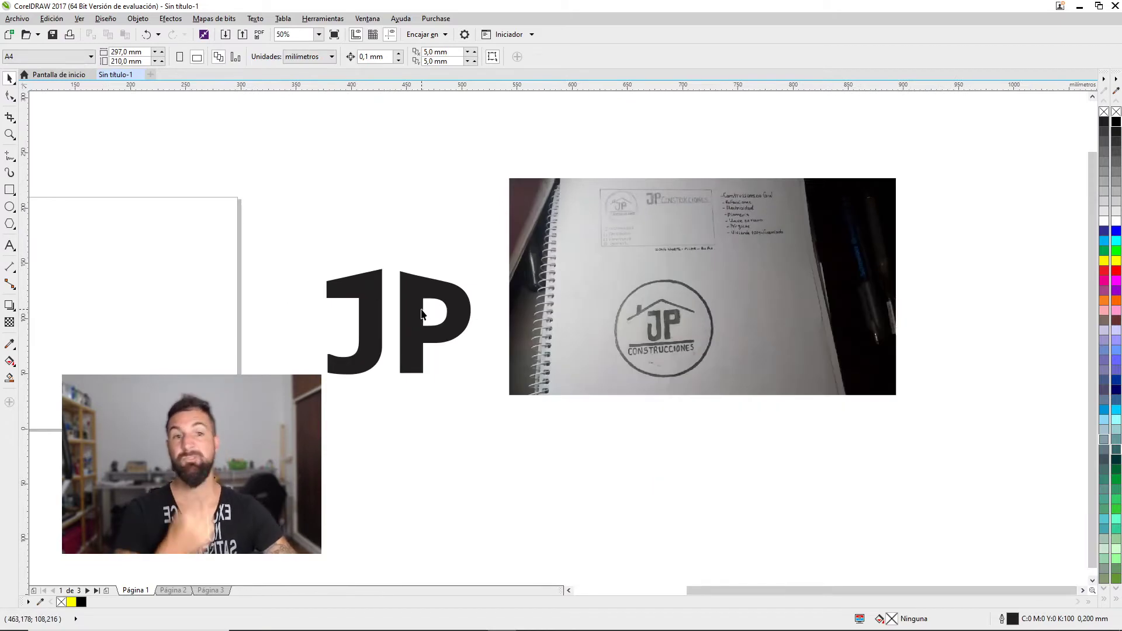
Make the nodes along the P's top edge smooth
{"action": "left_click", "coordinate": [417, 296]}
{"action": "scroll", "coordinate": [411, 261], "scroll_direction": "up", "scroll_amount": 3}
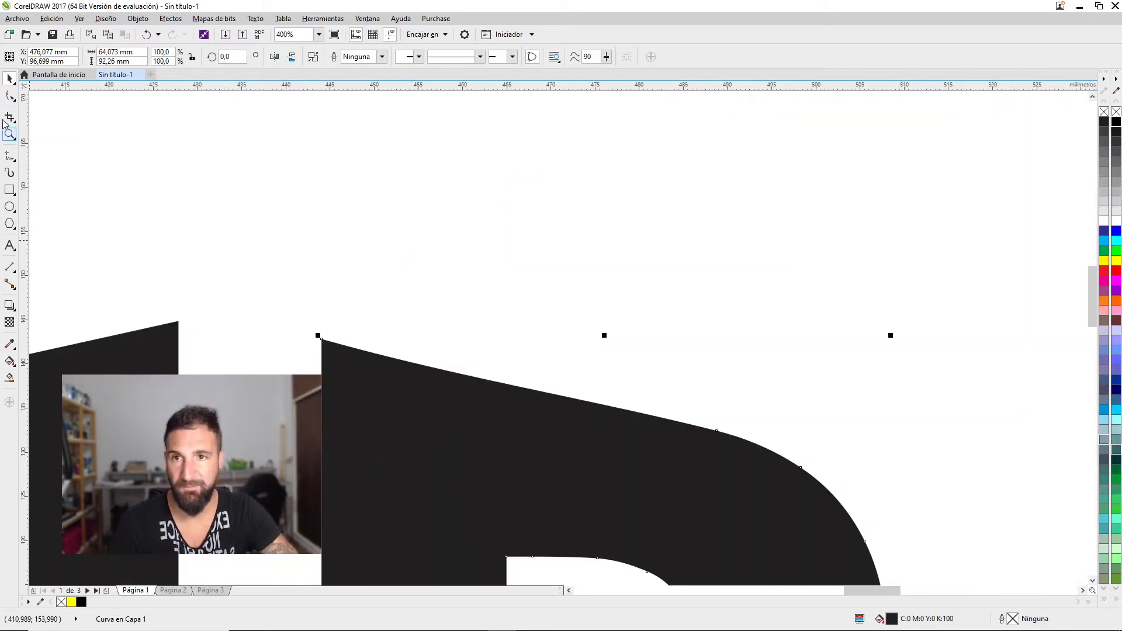
{"action": "key", "text": "F10"}
{"action": "left_click_drag", "start_coordinate": [308, 249], "coordinate": [743, 488]}
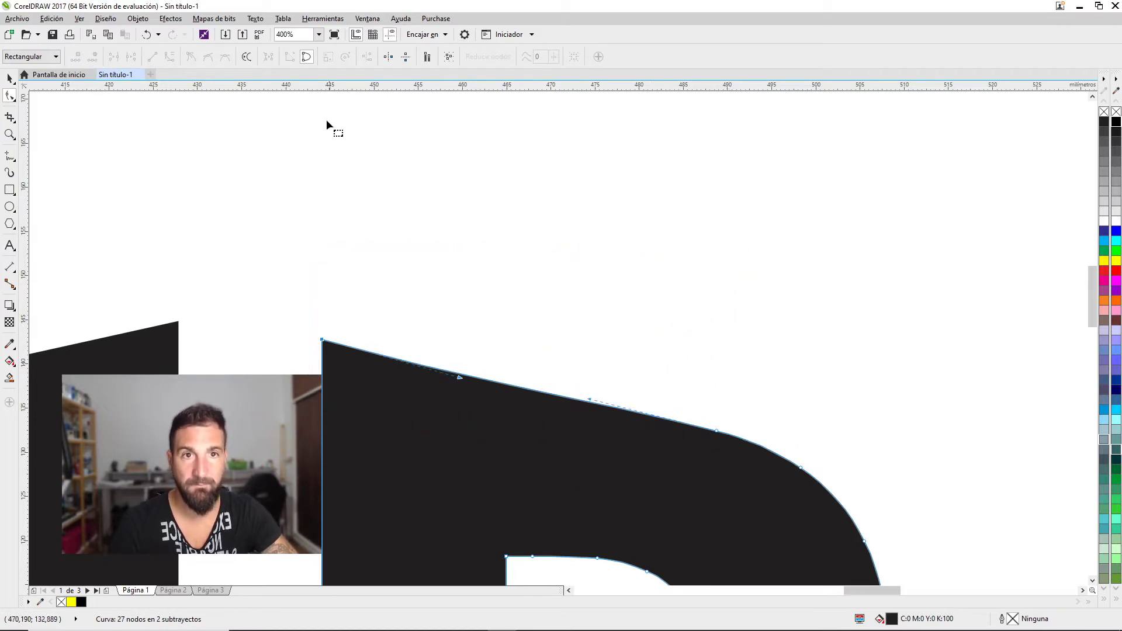
{"action": "left_click", "coordinate": [207, 56]}
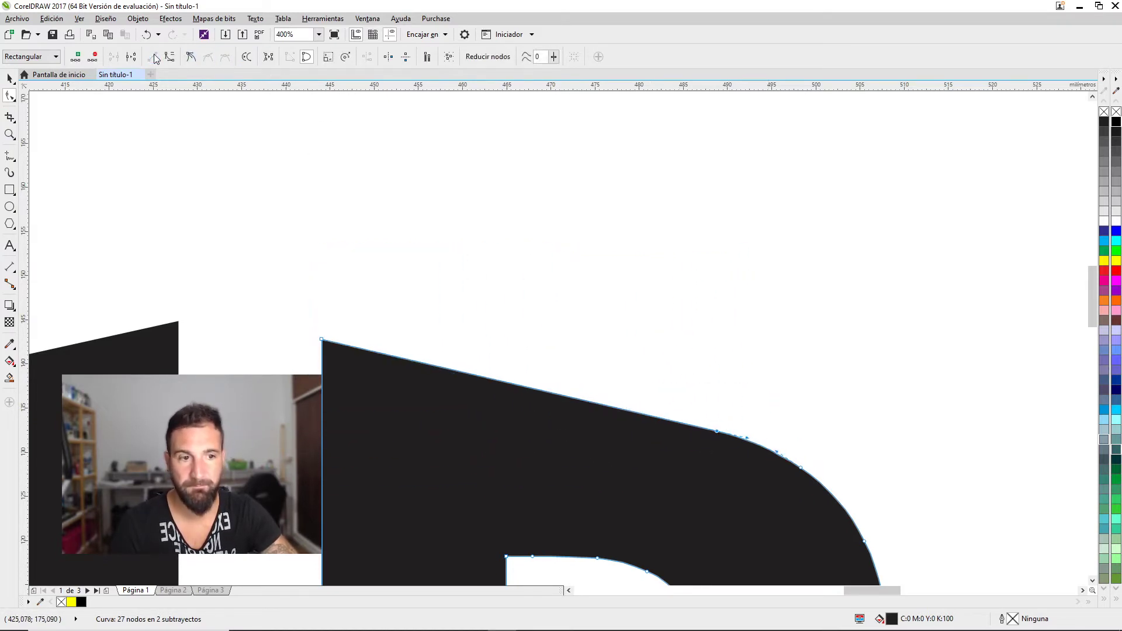
{"action": "left_click", "coordinate": [10, 78]}
{"action": "scroll", "coordinate": [476, 321], "scroll_direction": "down", "scroll_amount": 3}
{"action": "key", "text": "Escape"}
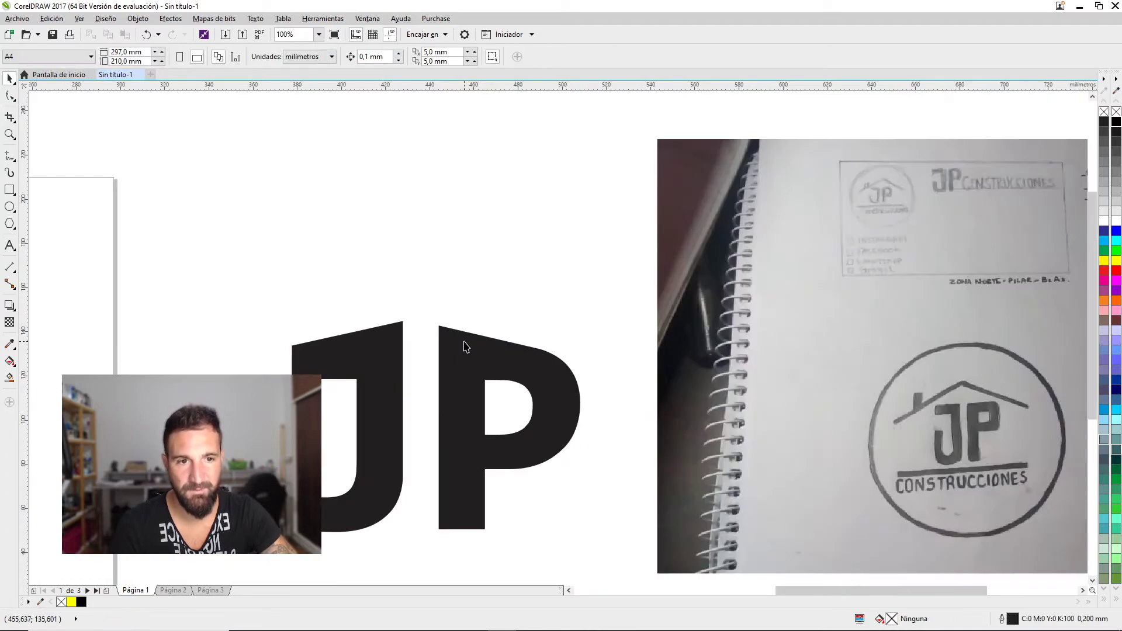
Slide the P left against the J and draw a small rectangle over the J's top-left
{"action": "left_click_drag", "start_coordinate": [448, 340], "coordinate": [437, 339]}
{"action": "left_click", "coordinate": [496, 325]}
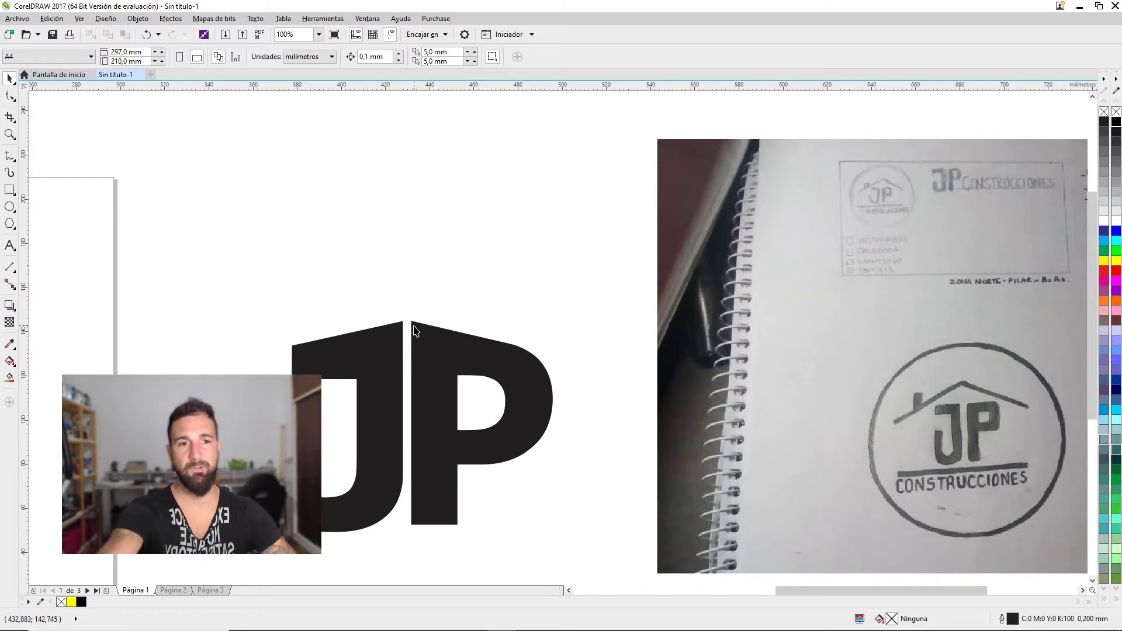
{"action": "mouse_move", "coordinate": [314, 320]}
{"action": "left_mouse_down"}
{"action": "mouse_move", "coordinate": [358, 358]}
{"action": "mouse_move", "coordinate": [342, 336]}
{"action": "left_mouse_up"}
{"action": "key", "text": "space"}
Weld the small rectangle onto the J so it forms a chimney
{"action": "left_click", "coordinate": [383, 339], "text": "shift"}
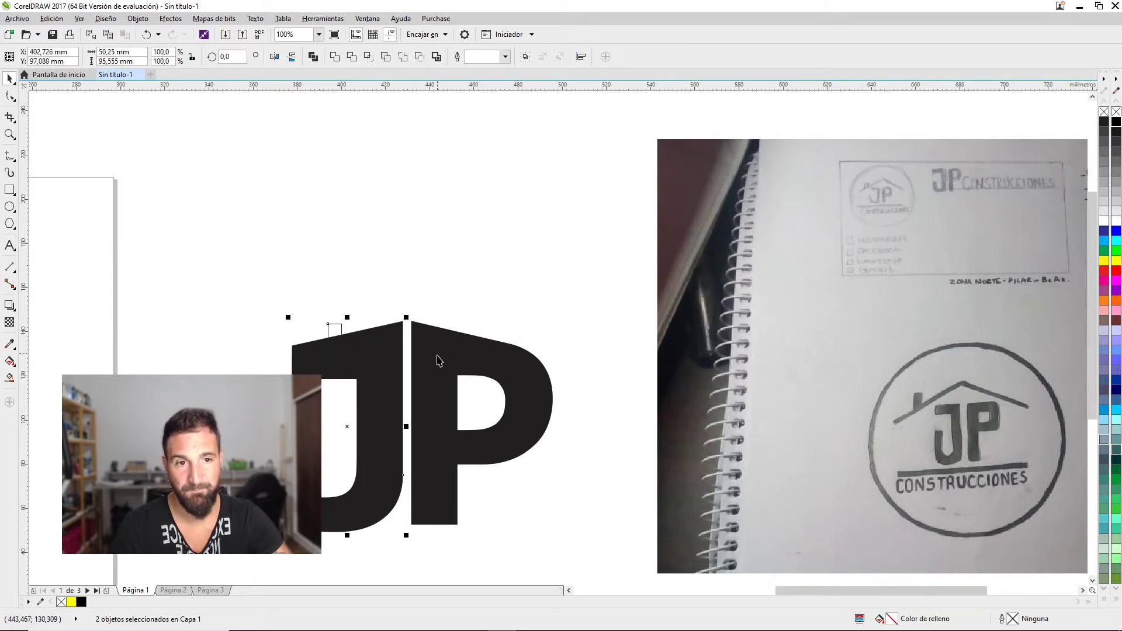
{"action": "left_click", "coordinate": [373, 279]}
{"action": "left_click", "coordinate": [334, 325]}
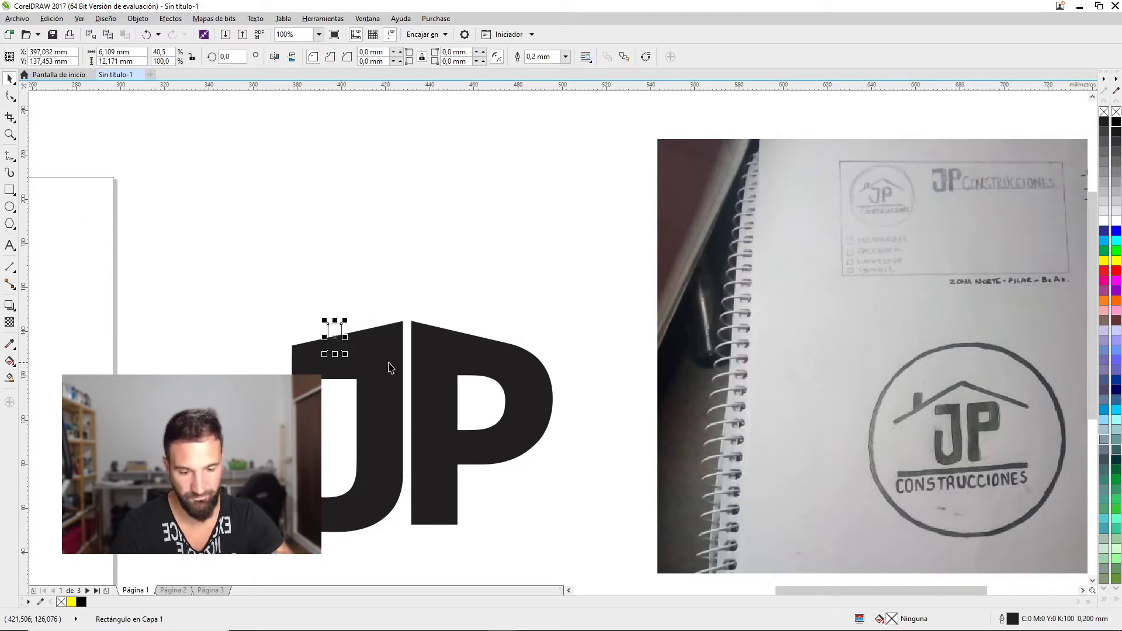
{"action": "left_click", "coordinate": [386, 367], "text": "shift"}
{"action": "left_click", "coordinate": [374, 281]}
{"action": "left_click", "coordinate": [337, 325]}
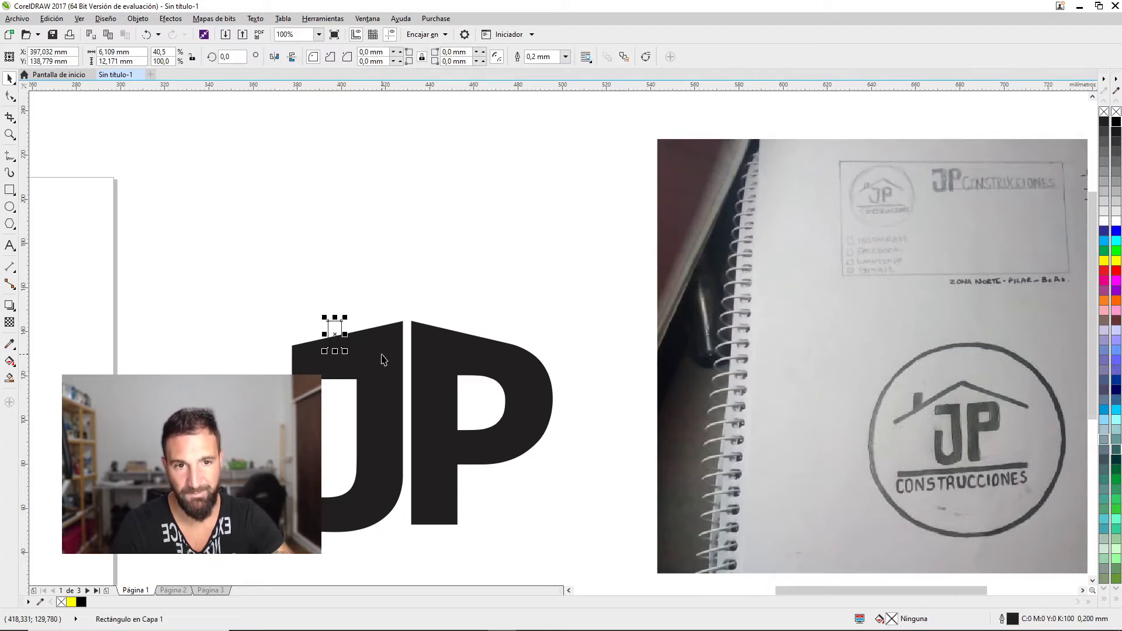
{"action": "left_click", "coordinate": [384, 358], "text": "shift"}
{"action": "left_click", "coordinate": [335, 57]}
{"action": "scroll", "coordinate": [462, 355], "scroll_direction": "down", "scroll_amount": 1}
{"action": "left_click", "coordinate": [485, 350]}
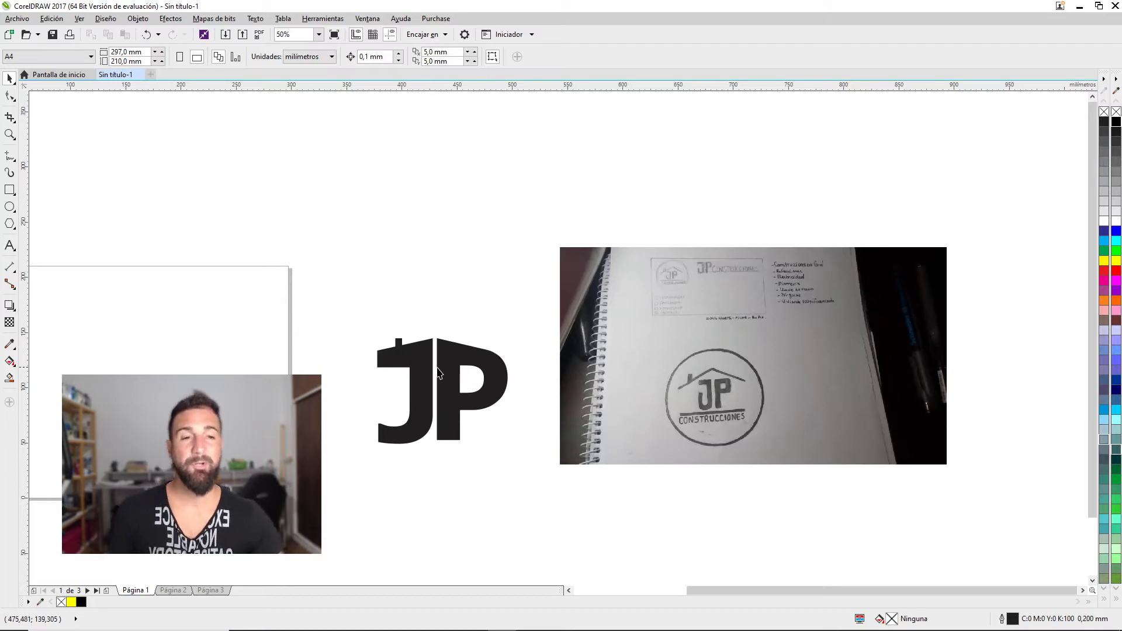
{"action": "scroll", "coordinate": [427, 379], "scroll_direction": "up", "scroll_amount": 2}
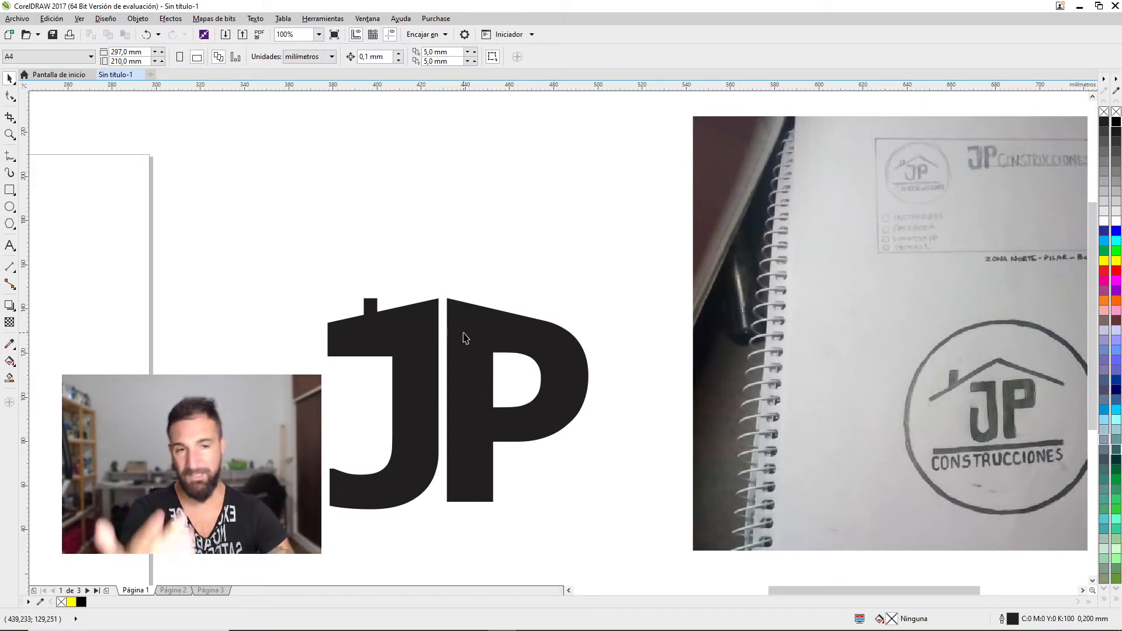
{"action": "scroll", "coordinate": [451, 362], "scroll_direction": "down", "scroll_amount": 3}
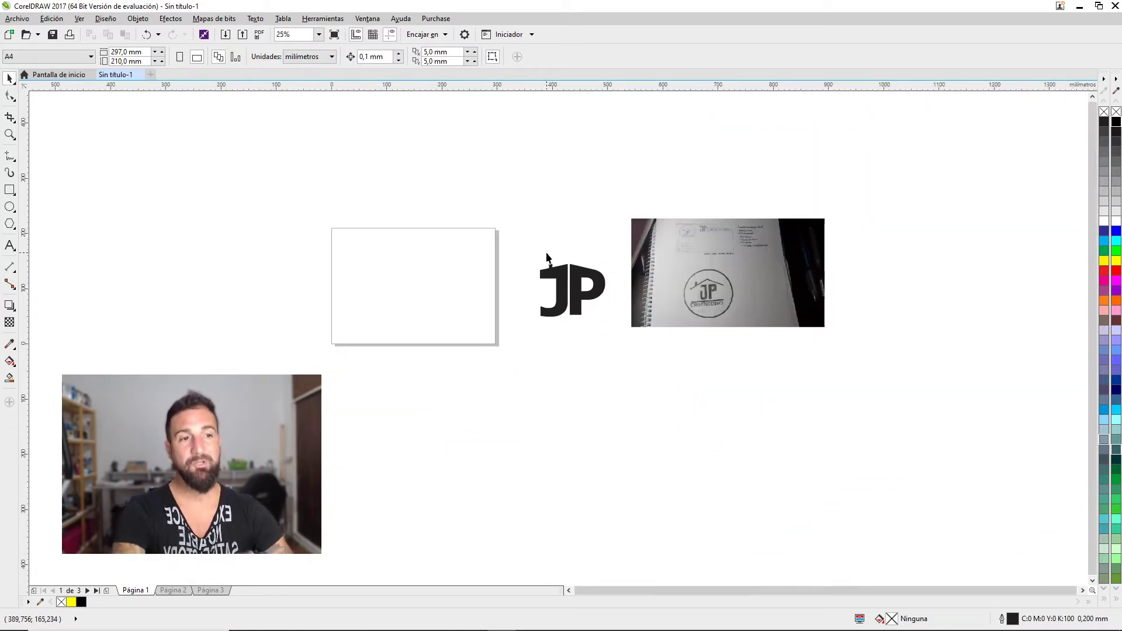
Delete the JP logo and slide the notebook sketch photo left, right beside the page
{"action": "left_click_drag", "start_coordinate": [525, 233], "coordinate": [640, 391]}
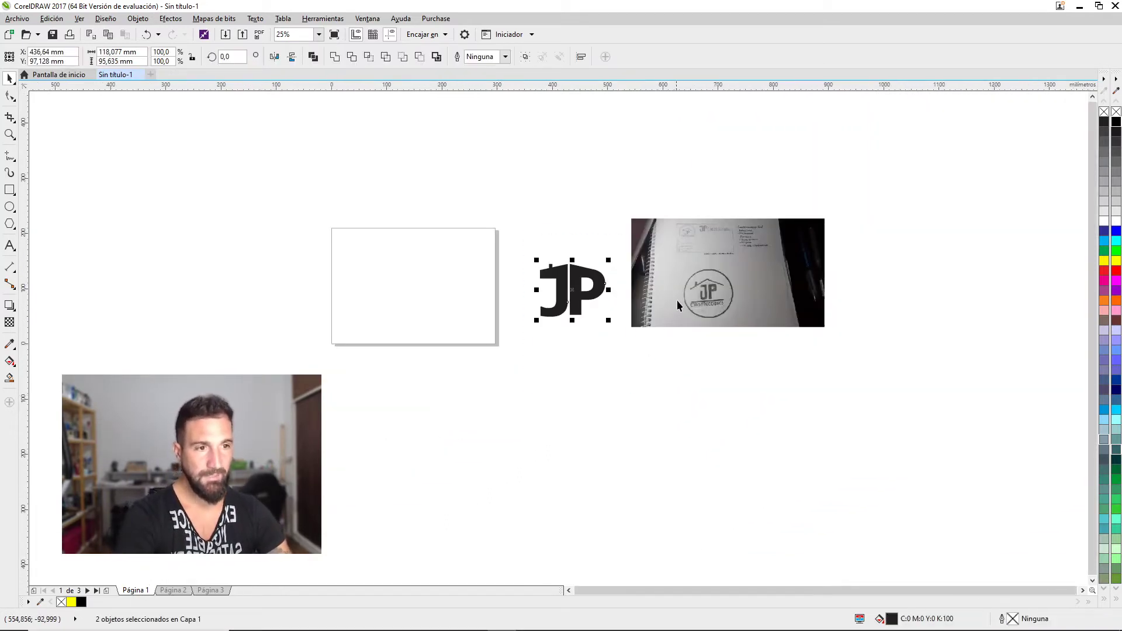
{"action": "key", "text": "Delete"}
{"action": "left_click_drag", "start_coordinate": [691, 273], "coordinate": [611, 286]}
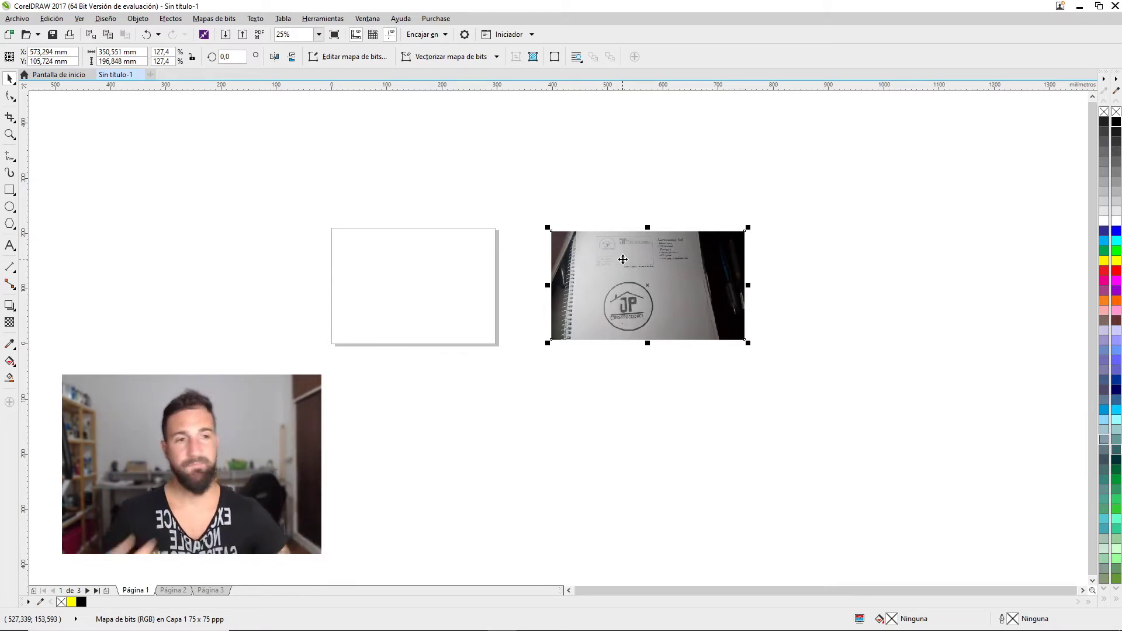
{"action": "left_click_drag", "start_coordinate": [623, 259], "coordinate": [586, 256]}
{"action": "scroll", "coordinate": [603, 295], "scroll_direction": "up", "scroll_amount": 1}
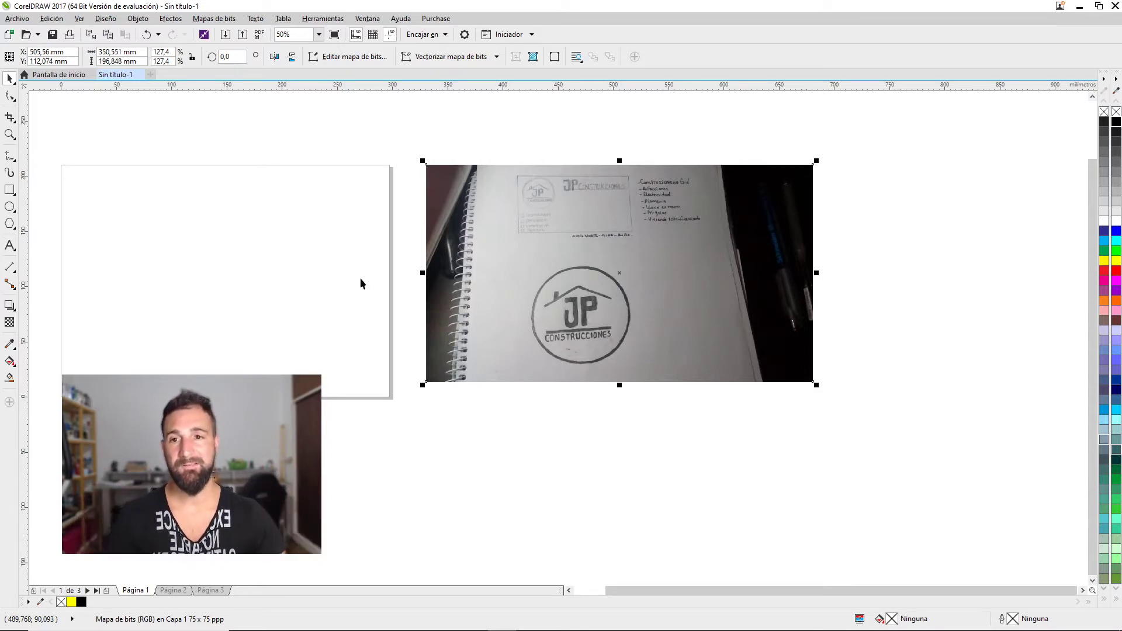
Add the text 'JP' on the page and scale it up into large letters
{"action": "left_click", "coordinate": [10, 245]}
{"action": "left_click", "coordinate": [245, 270]}
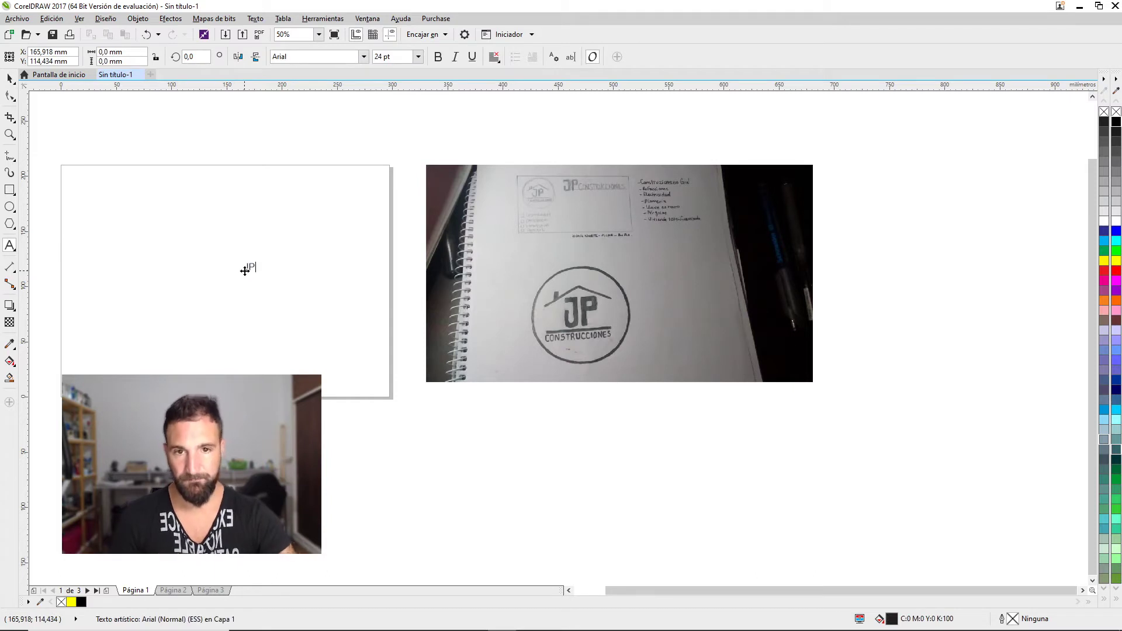
{"action": "type", "text": "JP"}
{"action": "left_click", "coordinate": [9, 78]}
{"action": "left_click_drag", "start_coordinate": [260, 258], "coordinate": [380, 182]}
{"action": "left_click_drag", "start_coordinate": [324, 217], "coordinate": [295, 246]}
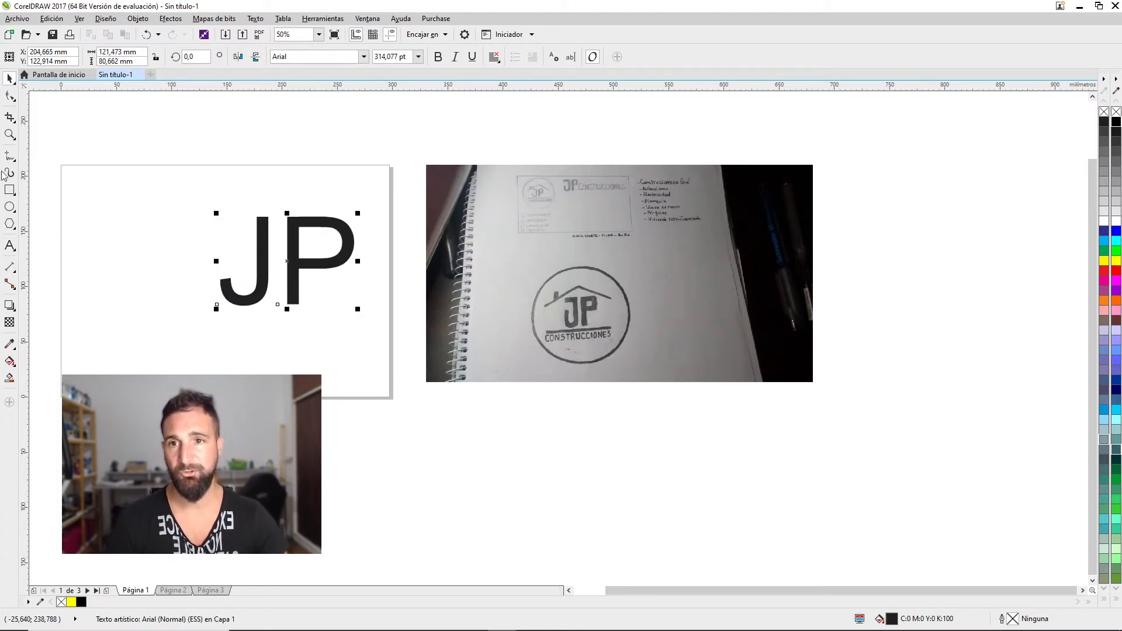
Draw a thin bar beneath 'JP' and centre it under the letters
{"action": "left_click", "coordinate": [9, 190]}
{"action": "left_click_drag", "start_coordinate": [182, 305], "coordinate": [374, 311]}
{"action": "left_click", "coordinate": [10, 78]}
{"action": "left_click", "coordinate": [301, 290], "text": "shift"}
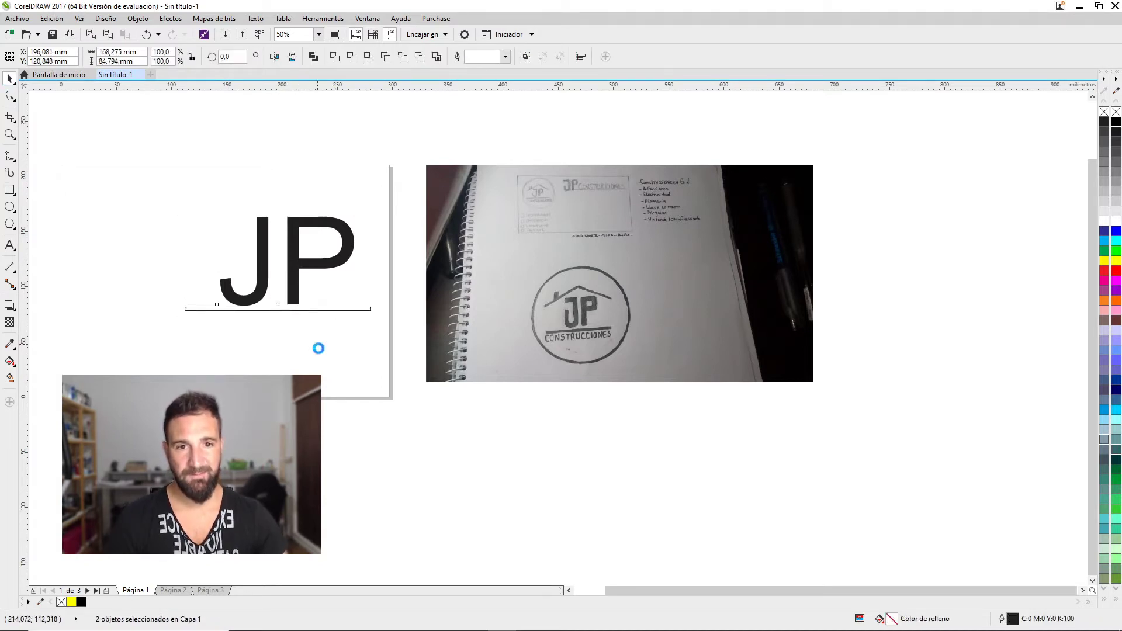
{"action": "key", "text": "c"}
{"action": "key", "text": "Escape"}
Type the caption 'CONSTRUCCIONES' below the bar
{"action": "left_click", "coordinate": [9, 245]}
{"action": "left_click", "coordinate": [95, 363]}
{"action": "type", "text": "CONSTRUCCIONES"}
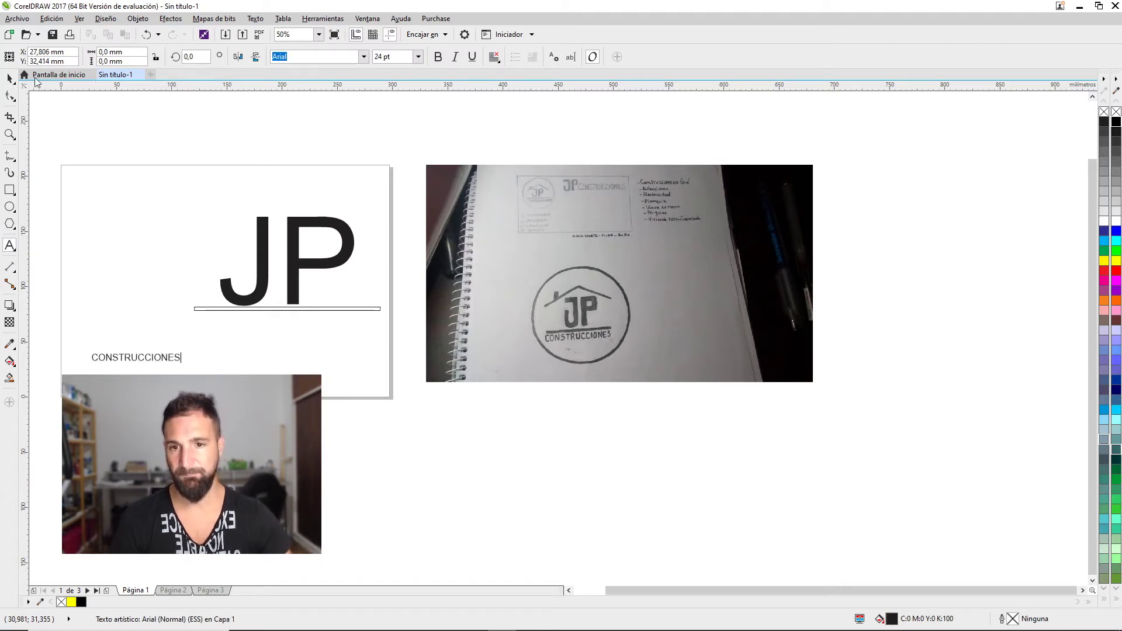
Centre 'CONSTRUCCIONES' under the line and move it up closer to JP
{"action": "left_click", "coordinate": [9, 76]}
{"action": "left_click", "coordinate": [381, 190]}
{"action": "left_click", "coordinate": [134, 357]}
{"action": "left_click", "coordinate": [245, 309], "text": "shift"}
{"action": "key", "text": "c"}
{"action": "left_click", "coordinate": [288, 345]}
{"action": "left_click_drag", "start_coordinate": [288, 354], "coordinate": [375, 340]}
Widen the tagline's spacing and scale it to span the line, just beneath it
{"action": "key", "text": "F10"}
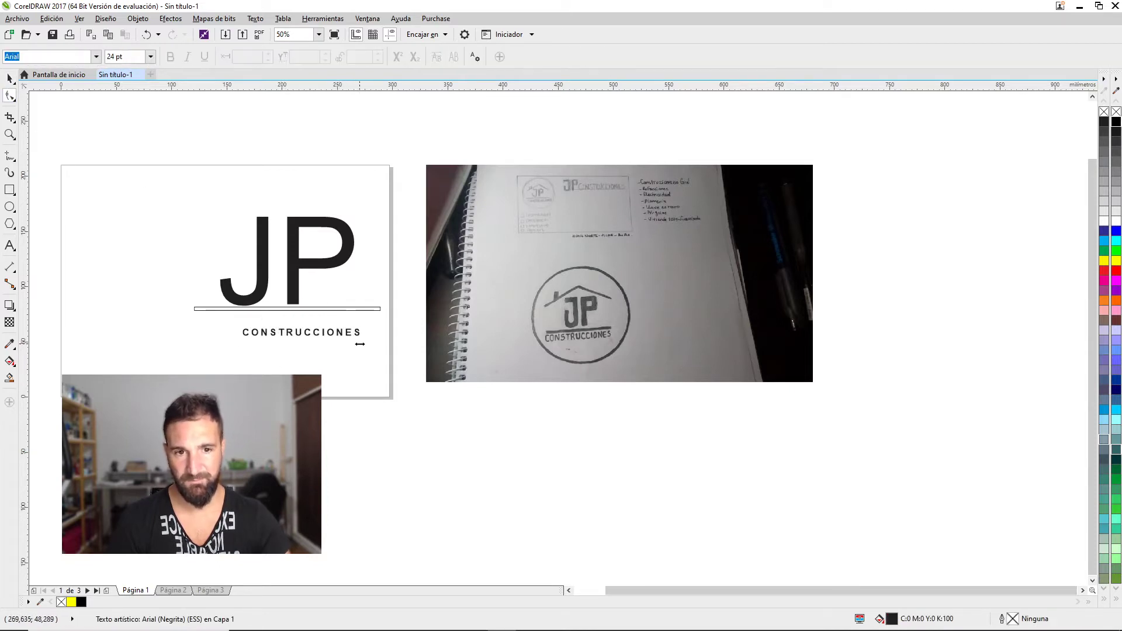
{"action": "key", "text": "space"}
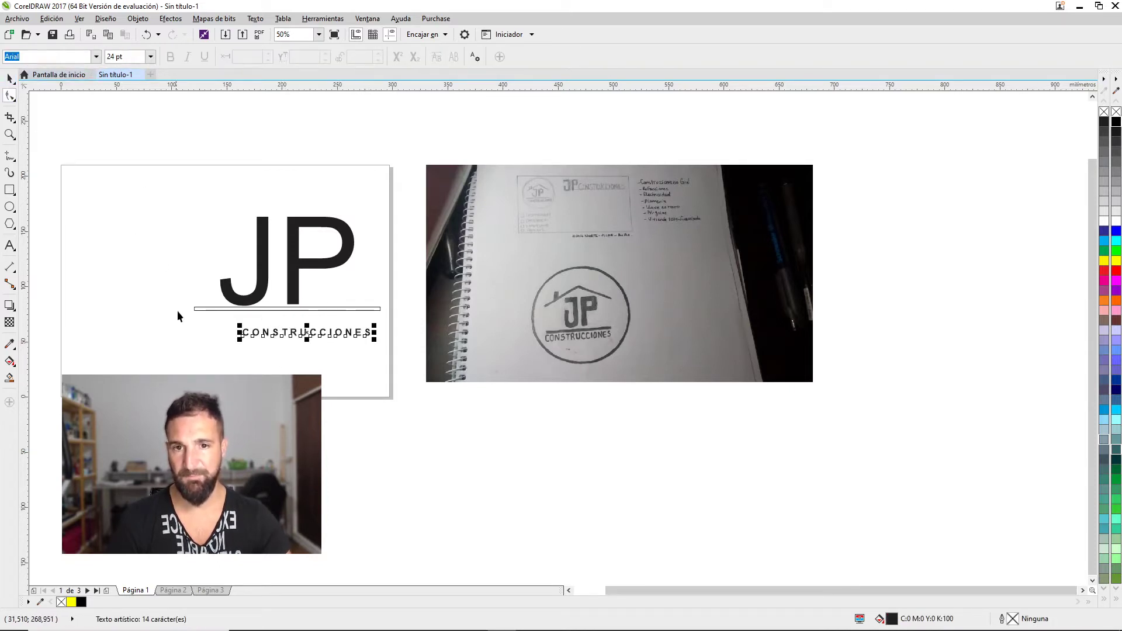
{"action": "left_click", "coordinate": [199, 309], "text": "shift"}
{"action": "key", "text": "c"}
{"action": "key", "text": "F10"}
{"action": "key", "text": "space"}
{"action": "left_click_drag", "start_coordinate": [220, 324], "coordinate": [190, 283]}
{"action": "left_click_drag", "start_coordinate": [286, 341], "coordinate": [289, 332]}
Move the JP letters up-left and enlarge them to fill more of the page
{"action": "left_click", "coordinate": [261, 267]}
{"action": "left_click_drag", "start_coordinate": [261, 267], "coordinate": [235, 258]}
{"action": "left_click_drag", "start_coordinate": [330, 206], "coordinate": [379, 166]}
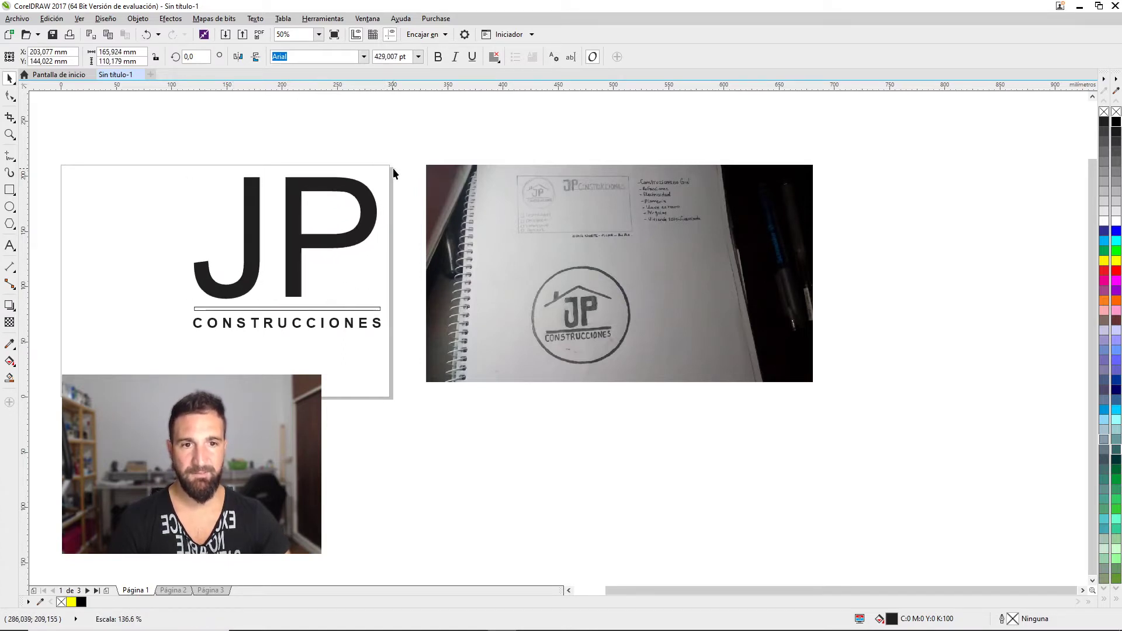
{"action": "left_click", "coordinate": [412, 260]}
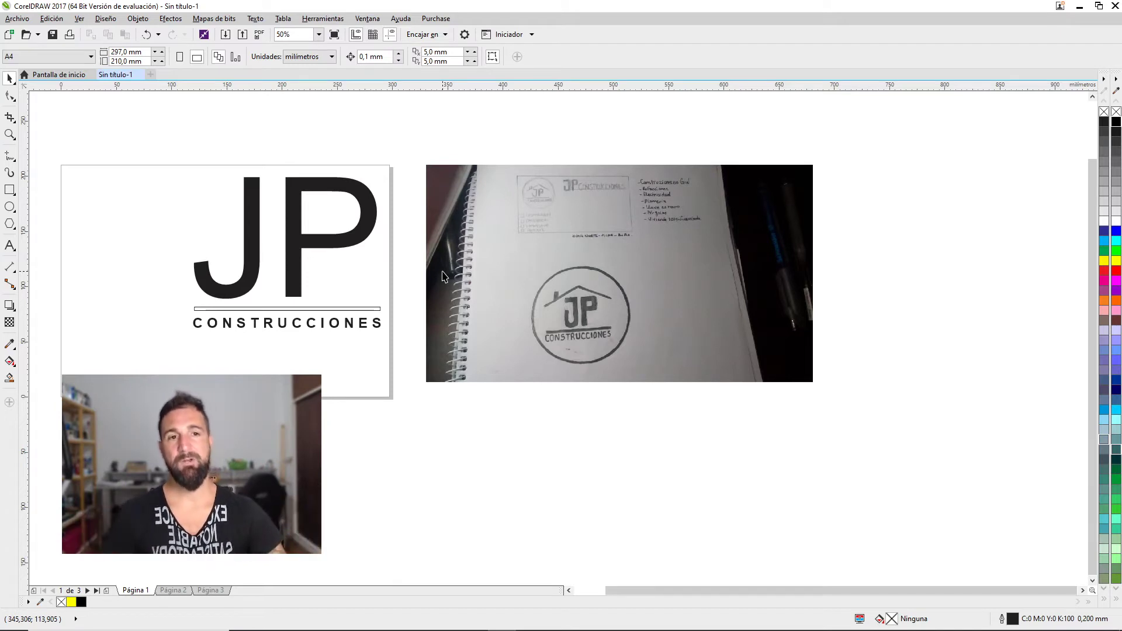
Delete the line and the CONSTRUCCIONES tagline
{"action": "left_click_drag", "start_coordinate": [351, 250], "coordinate": [708, 231]}
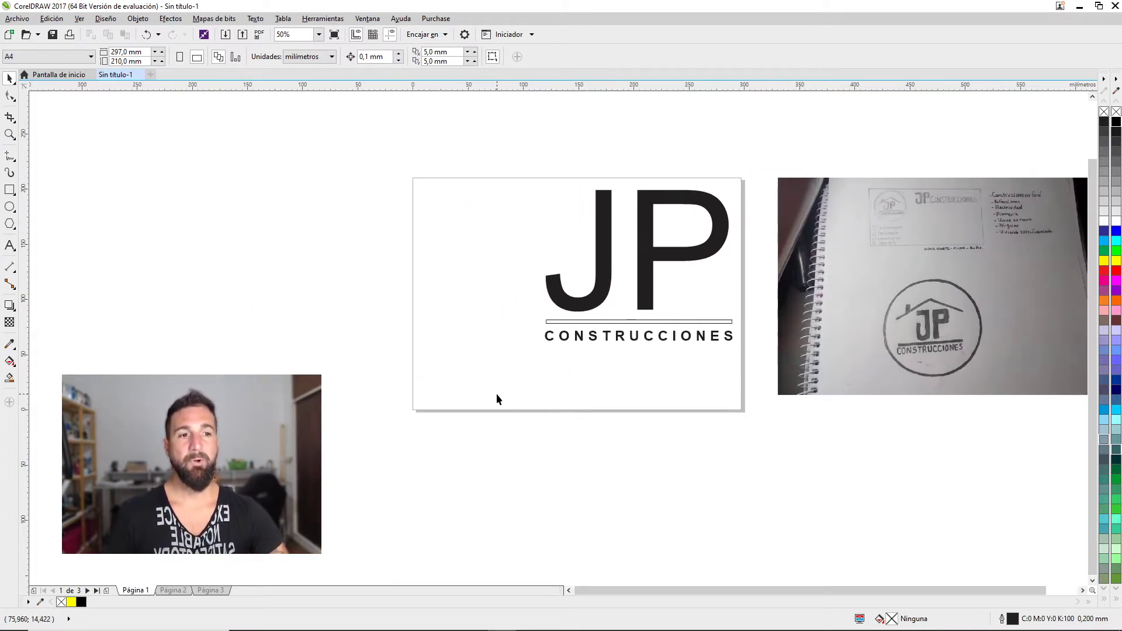
{"action": "mouse_move", "coordinate": [496, 394]}
{"action": "left_mouse_down"}
{"action": "mouse_move", "coordinate": [744, 296]}
{"action": "mouse_move", "coordinate": [802, 300]}
{"action": "left_mouse_up"}
{"action": "key", "text": "Delete"}
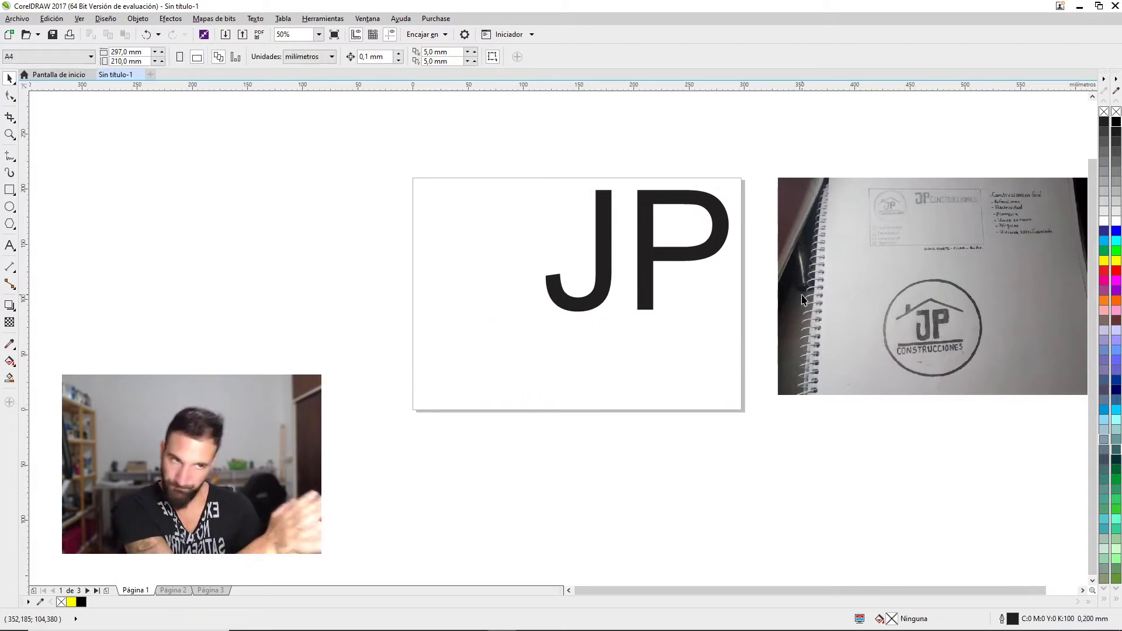
Undo the deletion to restore the line and tagline, then select the whole JP logo
{"action": "key", "text": "ctrl+z"}
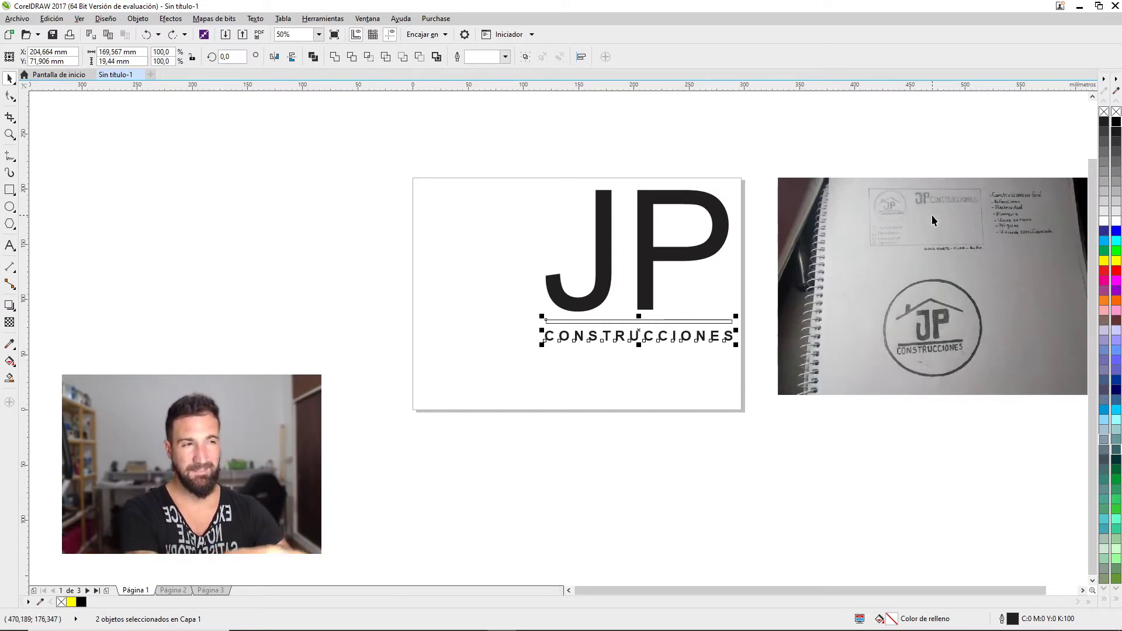
{"action": "left_click_drag", "start_coordinate": [747, 153], "coordinate": [470, 409]}
Delete the JP logo, lay the notebook photo over page 1, and go to page 2
{"action": "key", "text": "Delete"}
{"action": "left_click_drag", "start_coordinate": [875, 258], "coordinate": [685, 318]}
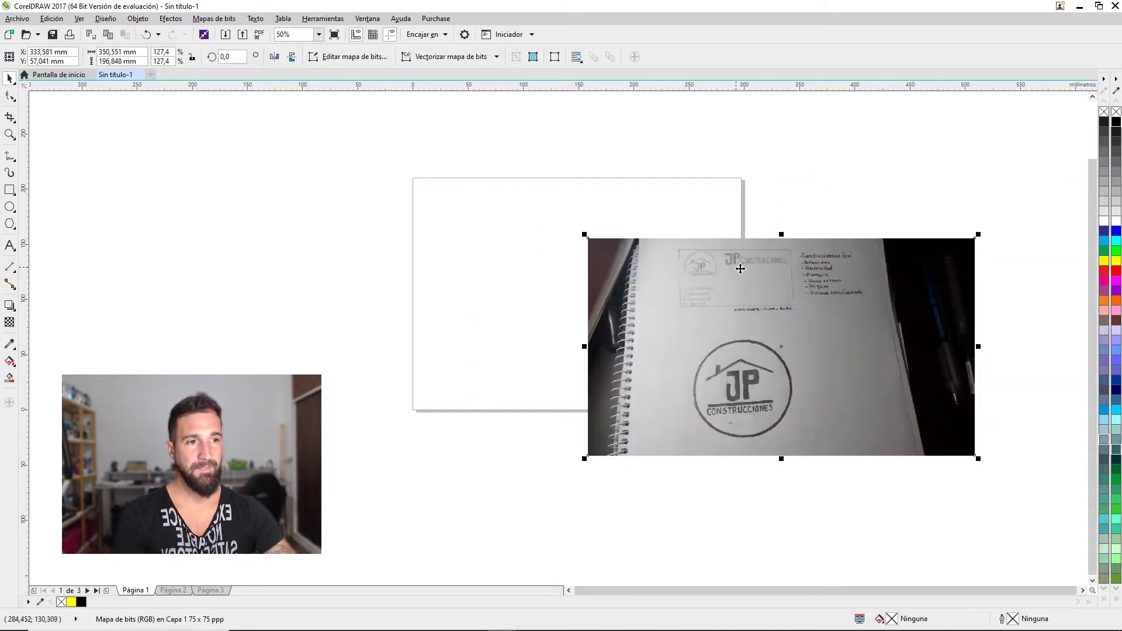
{"action": "scroll", "coordinate": [754, 294], "scroll_direction": "up", "scroll_amount": 2}
{"action": "scroll", "coordinate": [755, 295], "scroll_direction": "up", "scroll_amount": 2}
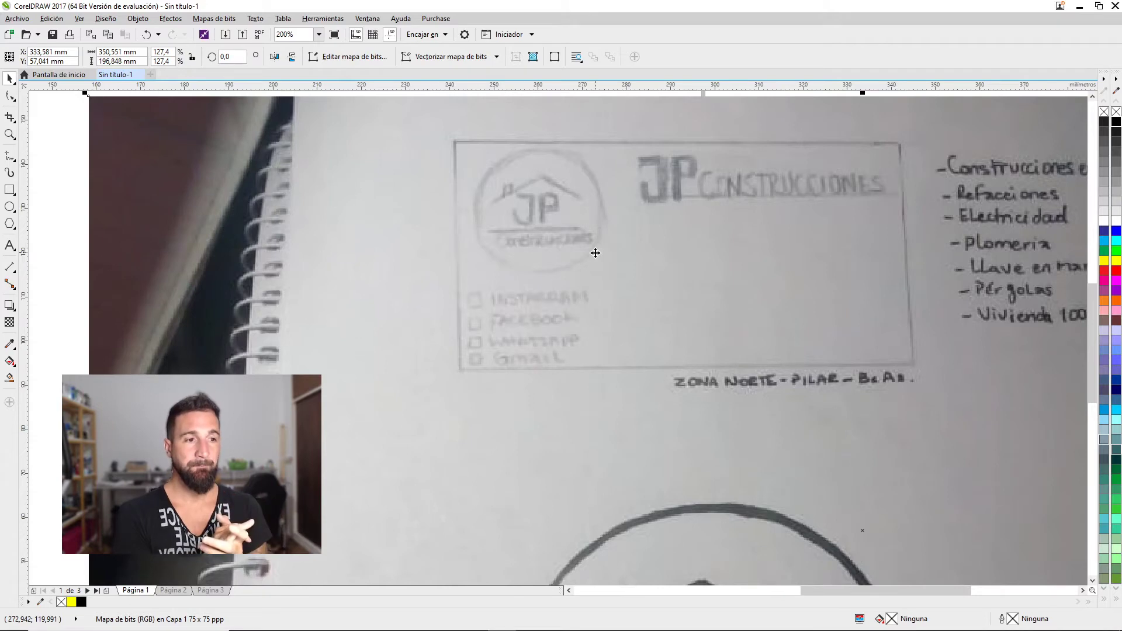
{"action": "scroll", "coordinate": [596, 257], "scroll_direction": "down", "scroll_amount": 5}
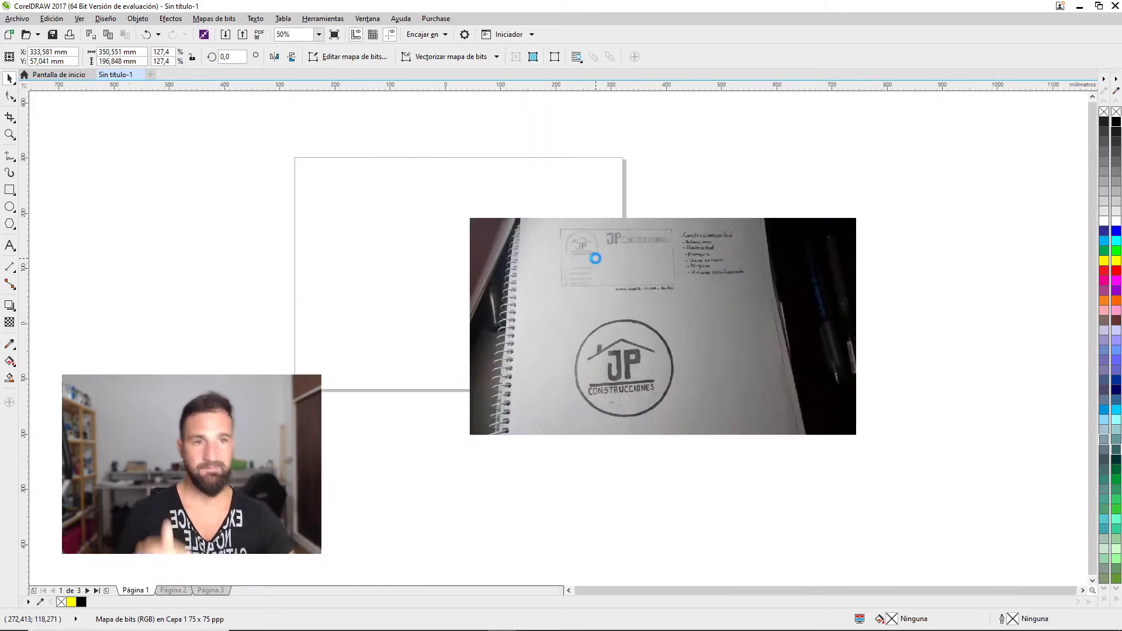
{"action": "scroll", "coordinate": [597, 266], "scroll_direction": "up", "scroll_amount": 2}
{"action": "left_click_drag", "start_coordinate": [608, 313], "coordinate": [522, 283]}
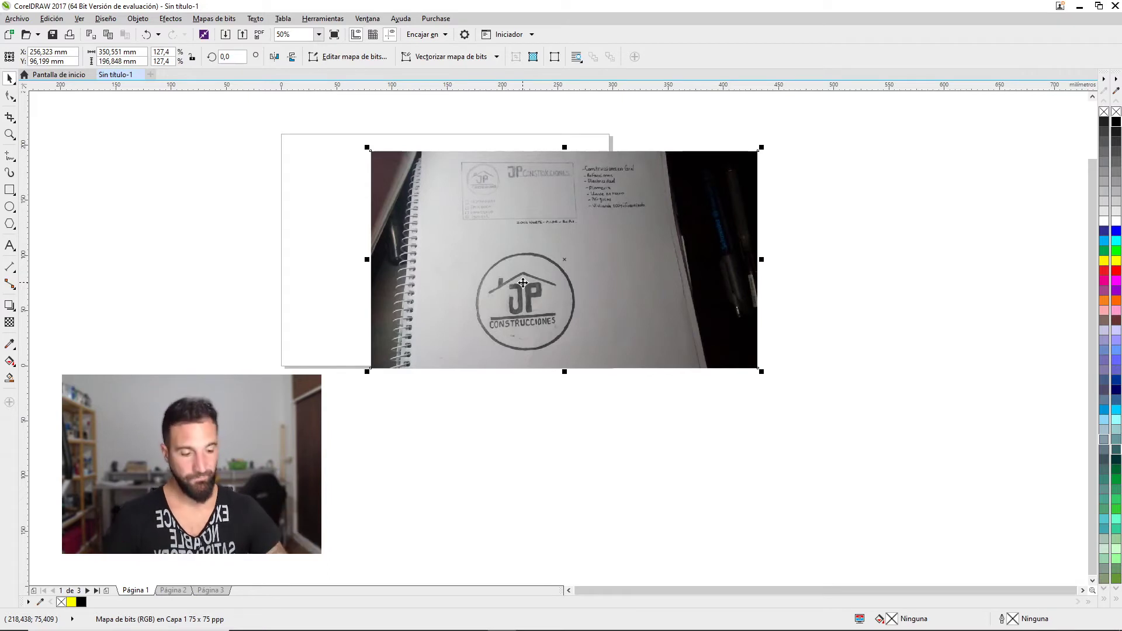
{"action": "left_click", "coordinate": [173, 590]}
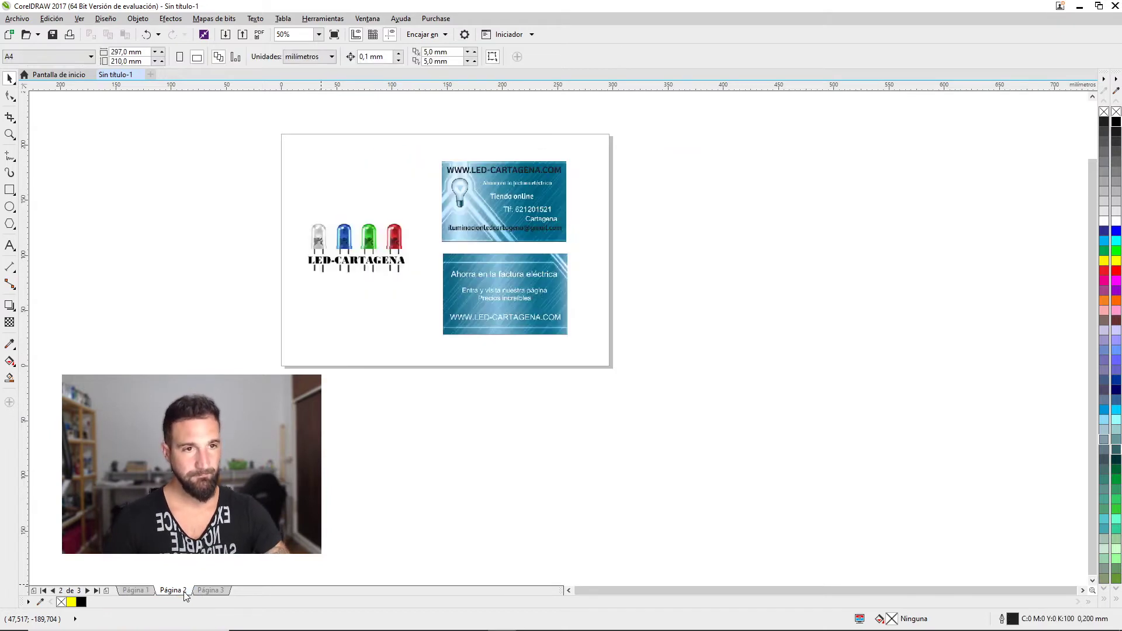
On page 3, move the uco sublimacion logo down and the pink-framed logo up
{"action": "scroll", "coordinate": [433, 224], "scroll_direction": "up", "scroll_amount": 2}
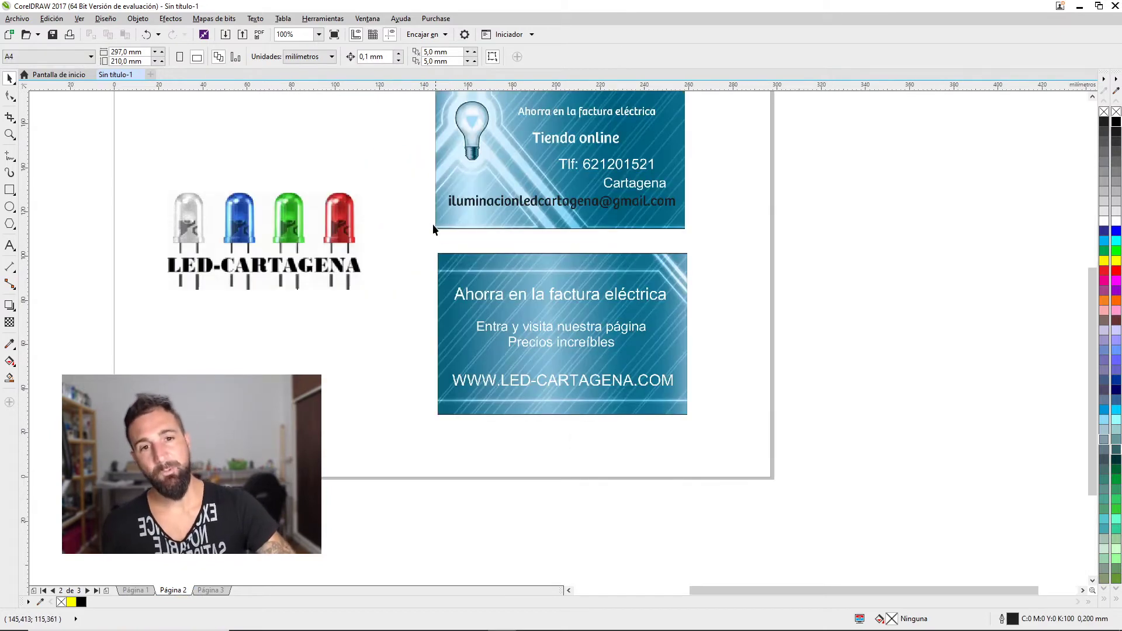
{"action": "scroll", "coordinate": [345, 339], "scroll_direction": "down", "scroll_amount": 2}
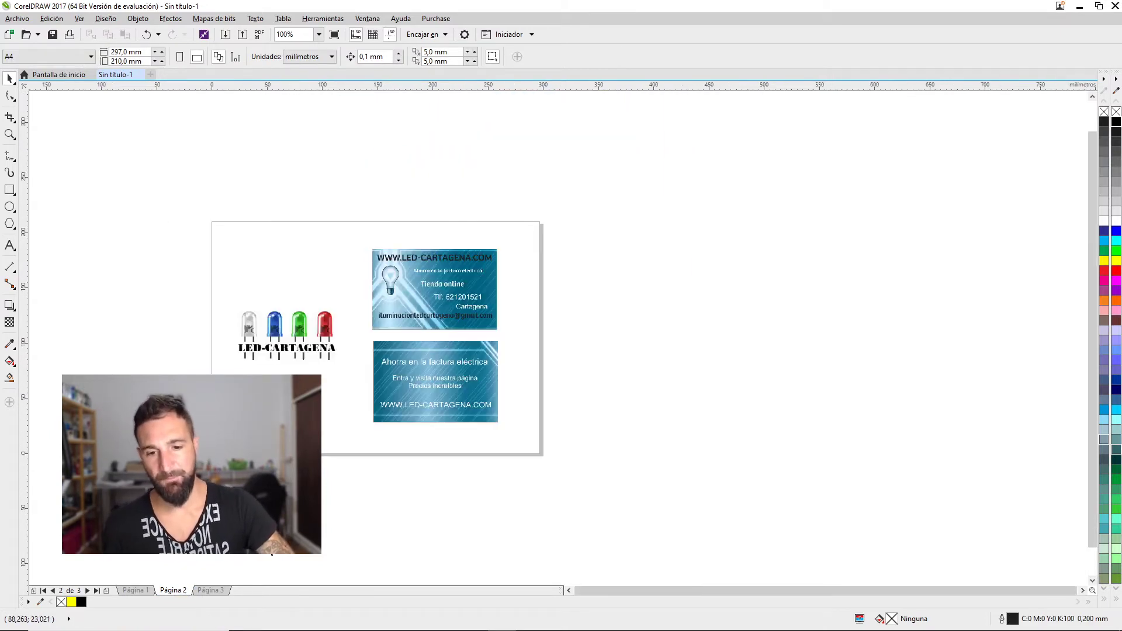
{"action": "left_click", "coordinate": [215, 591]}
{"action": "left_click", "coordinate": [420, 351]}
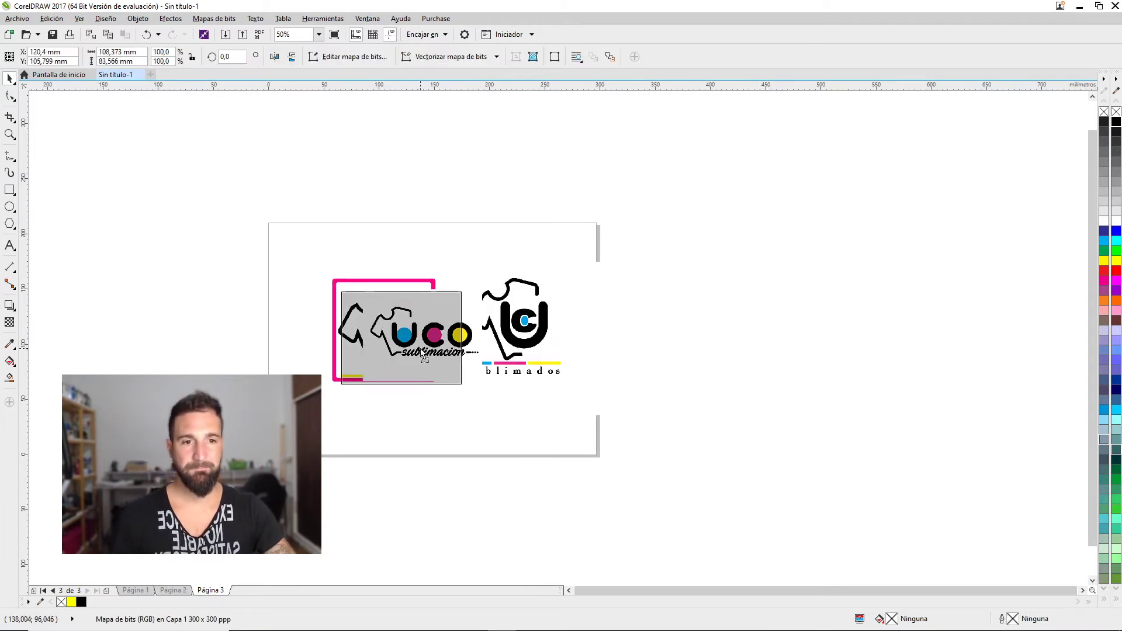
{"action": "left_click_drag", "start_coordinate": [419, 350], "coordinate": [426, 445]}
{"action": "left_click", "coordinate": [552, 314]}
{"action": "left_click_drag", "start_coordinate": [413, 325], "coordinate": [413, 282]}
Enlarge the uco sublimacion logo and move all three logos right of the page
{"action": "left_click", "coordinate": [420, 444]}
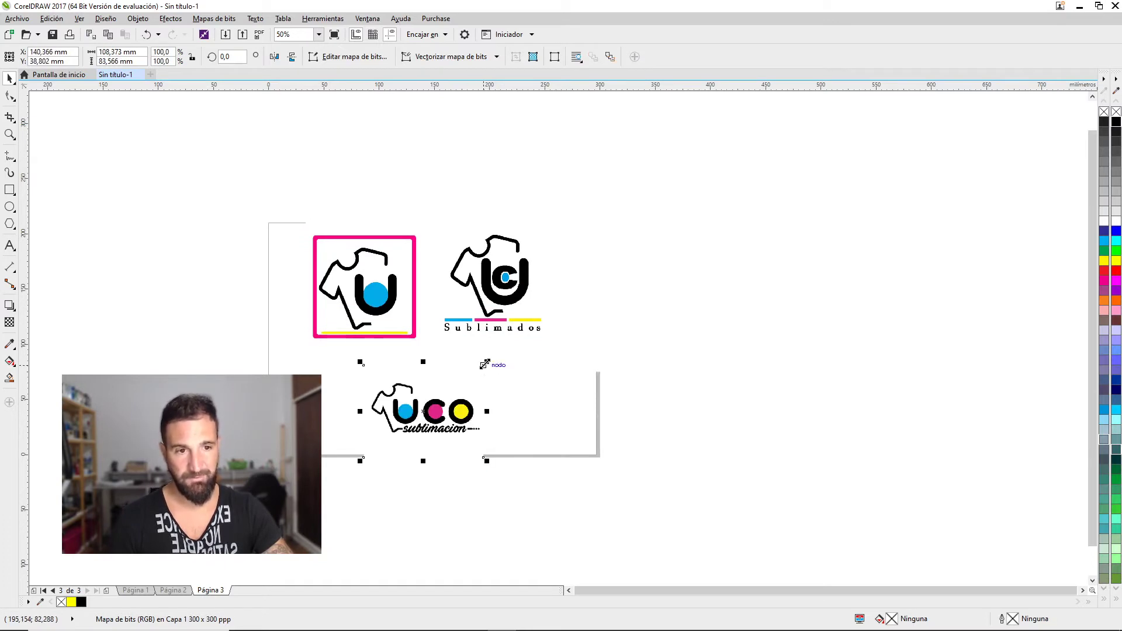
{"action": "left_click_drag", "start_coordinate": [491, 358], "coordinate": [517, 341]}
{"action": "left_click_drag", "start_coordinate": [444, 396], "coordinate": [442, 416]}
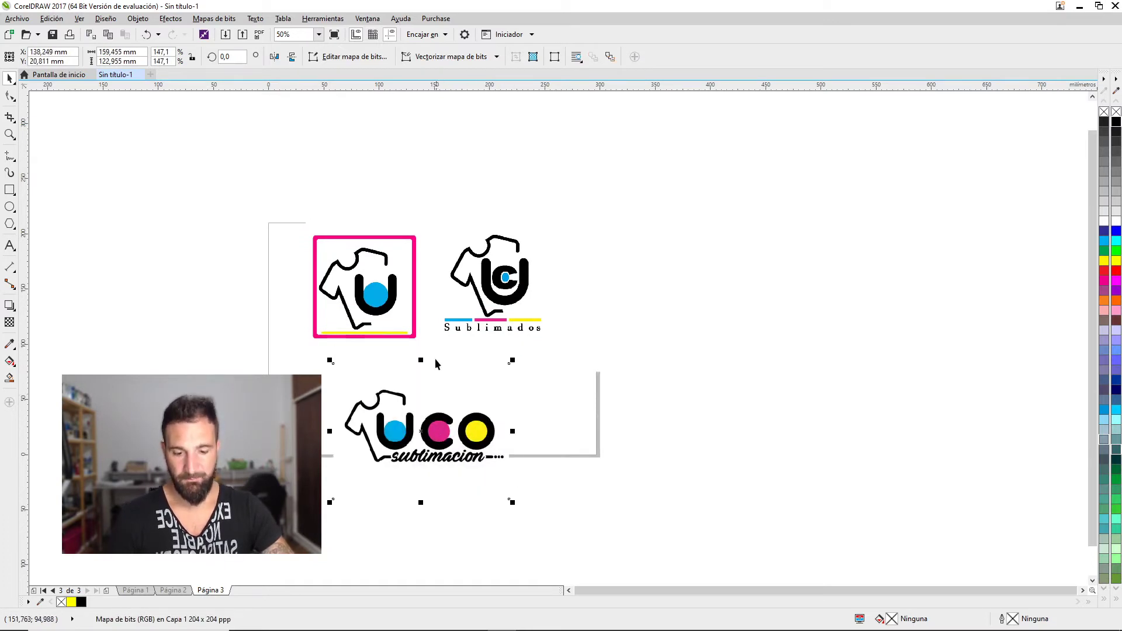
{"action": "left_click", "coordinate": [641, 315]}
{"action": "left_click_drag", "start_coordinate": [641, 315], "coordinate": [1005, 261]}
{"action": "left_click_drag", "start_coordinate": [431, 456], "coordinate": [799, 446]}
{"action": "left_click_drag", "start_coordinate": [884, 345], "coordinate": [965, 284]}
{"action": "left_click_drag", "start_coordinate": [814, 239], "coordinate": [851, 240]}
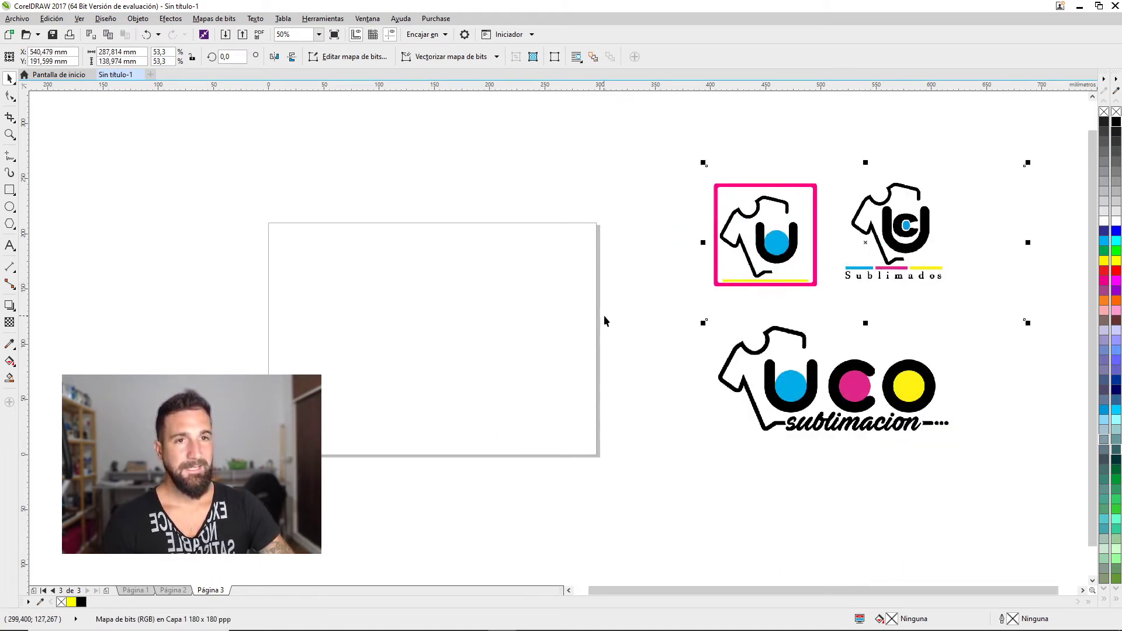
{"action": "scroll", "coordinate": [807, 279], "scroll_direction": "up", "scroll_amount": 2}
{"action": "scroll", "coordinate": [807, 279], "scroll_direction": "down", "scroll_amount": 2}
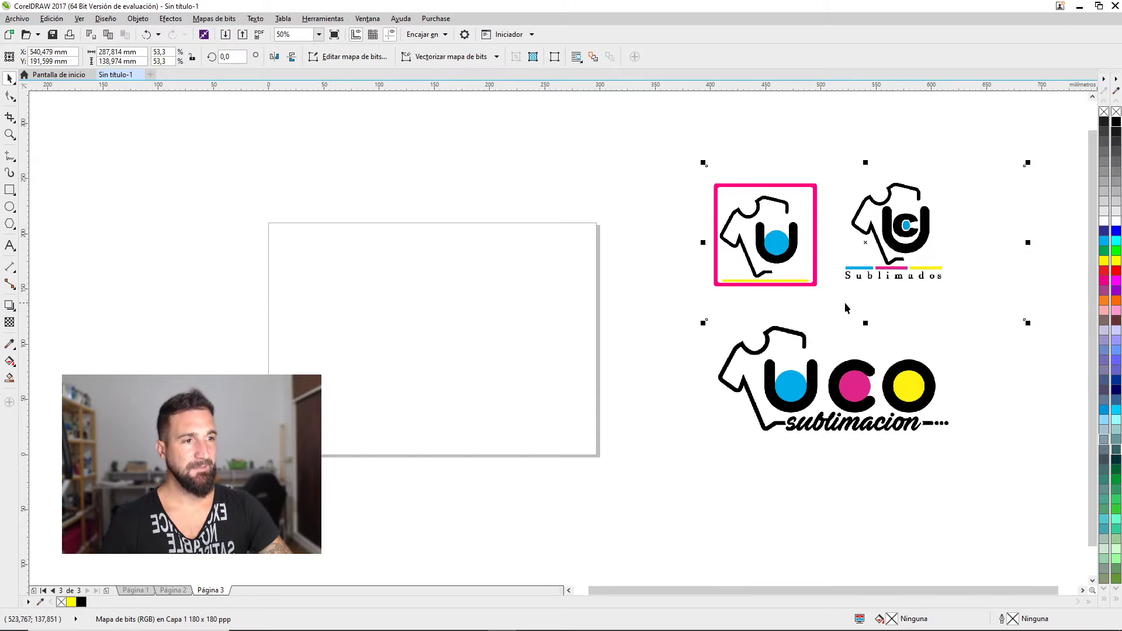
{"action": "left_click_drag", "start_coordinate": [842, 303], "coordinate": [791, 331]}
{"action": "left_click", "coordinate": [553, 355]}
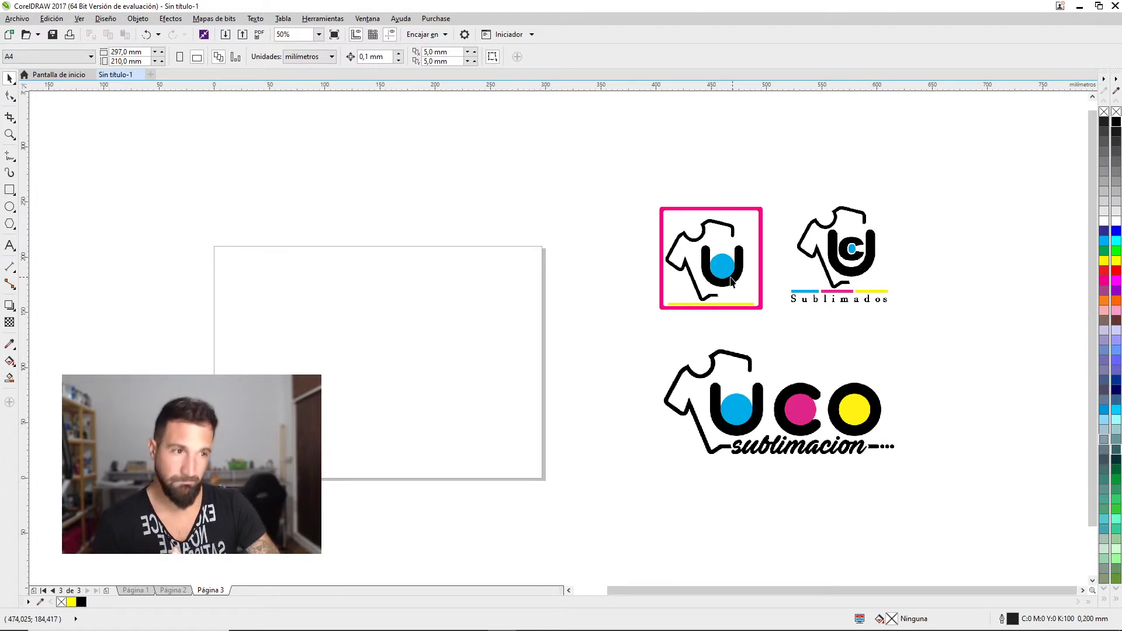
Delete the two upper logos, then enlarge the uco sublimacion logo and move it up-right
{"action": "left_click", "coordinate": [740, 263]}
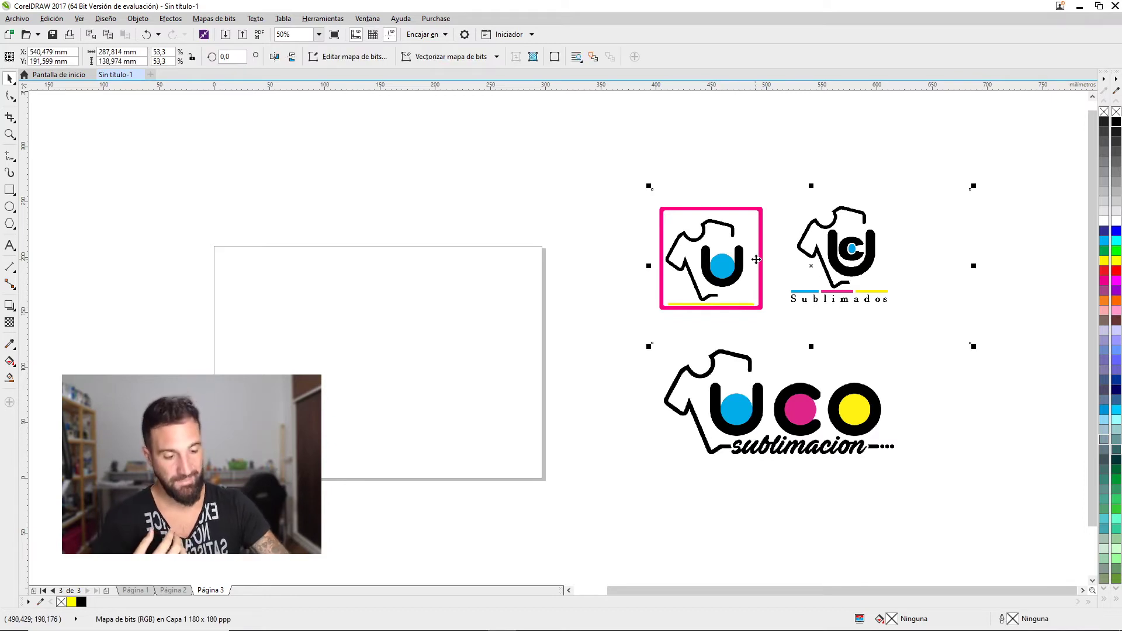
{"action": "key", "text": "Delete"}
{"action": "left_click", "coordinate": [743, 365]}
{"action": "left_click_drag", "start_coordinate": [645, 309], "coordinate": [546, 233]}
{"action": "left_click_drag", "start_coordinate": [725, 374], "coordinate": [773, 314]}
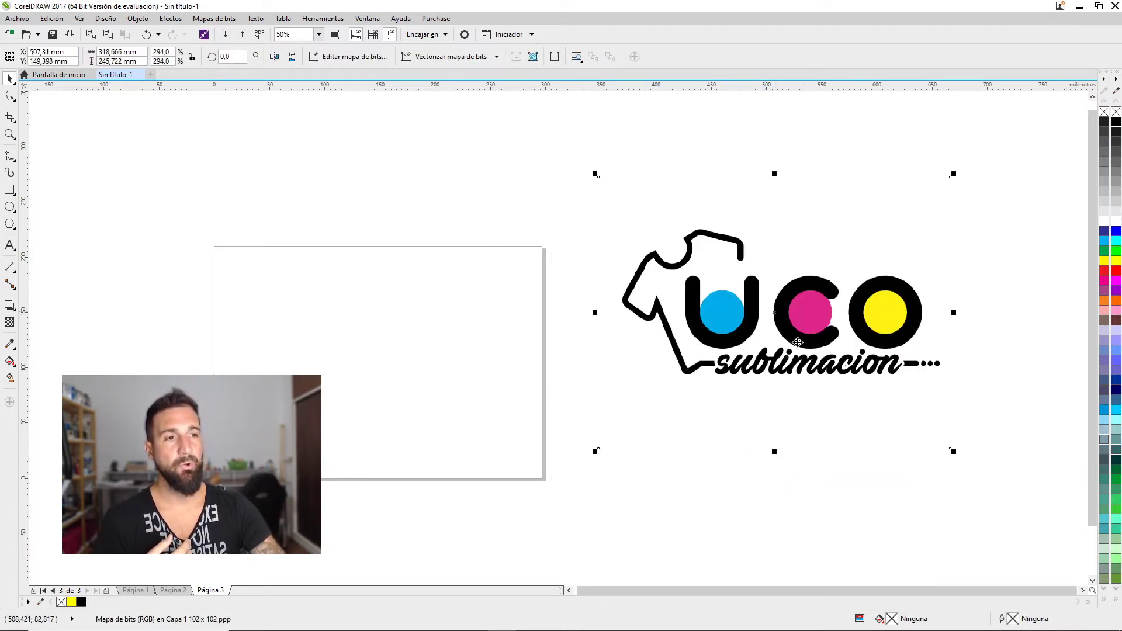
{"action": "left_click", "coordinate": [547, 217]}
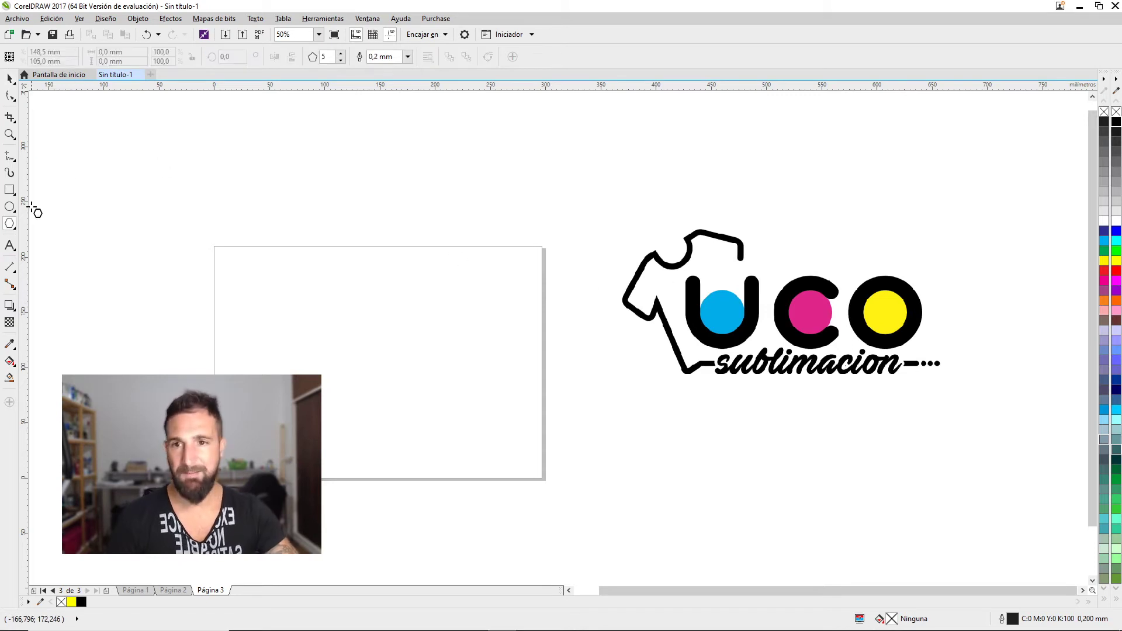
Briefly pick the Ellipse tool, return to selection, and pan the view onto the page and logo
{"action": "left_click", "coordinate": [9, 207]}
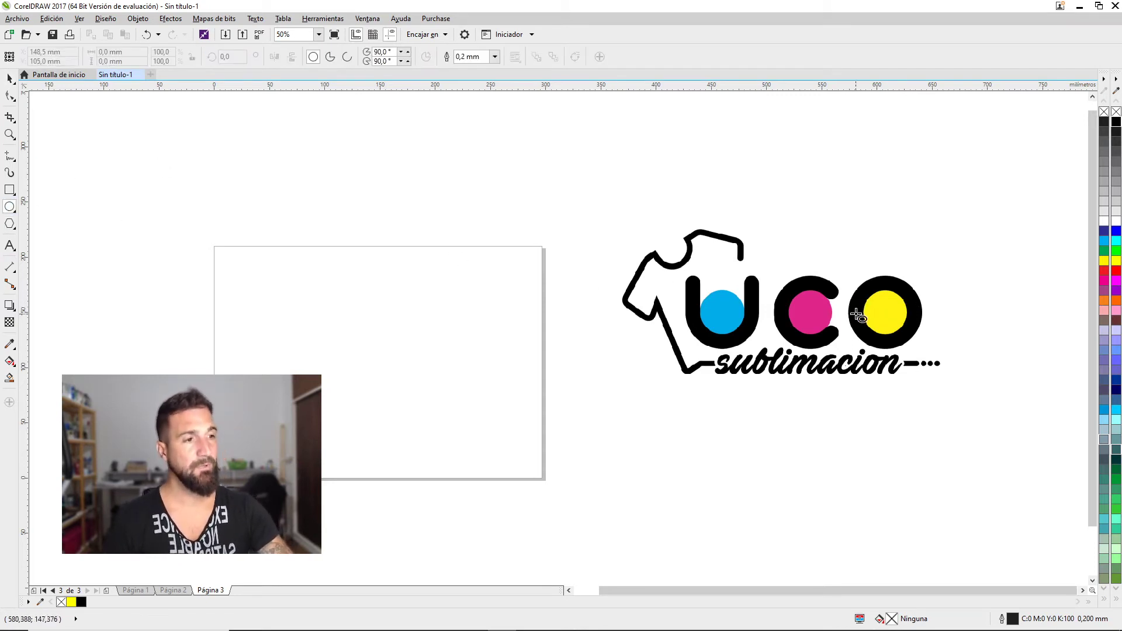
{"action": "scroll", "coordinate": [886, 301], "scroll_direction": "up", "scroll_amount": 2}
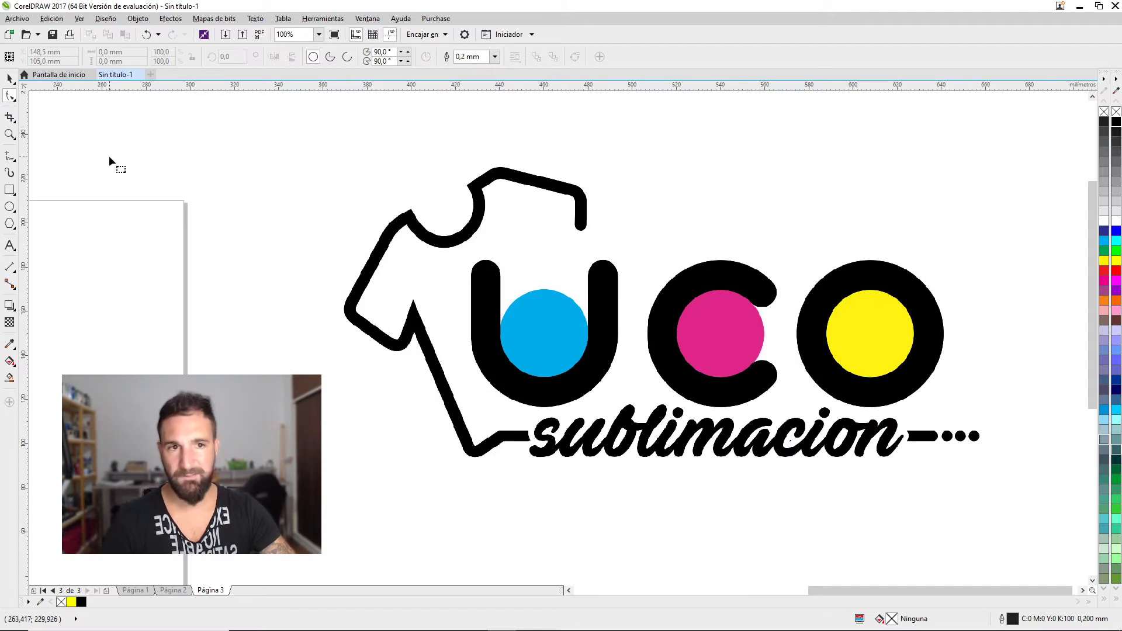
{"action": "scroll", "coordinate": [117, 153], "scroll_direction": "down", "scroll_amount": 2}
{"action": "key", "text": "space"}
{"action": "scroll", "coordinate": [361, 197], "scroll_direction": "down", "scroll_amount": 1}
{"action": "left_click_drag", "start_coordinate": [351, 233], "coordinate": [574, 275]}
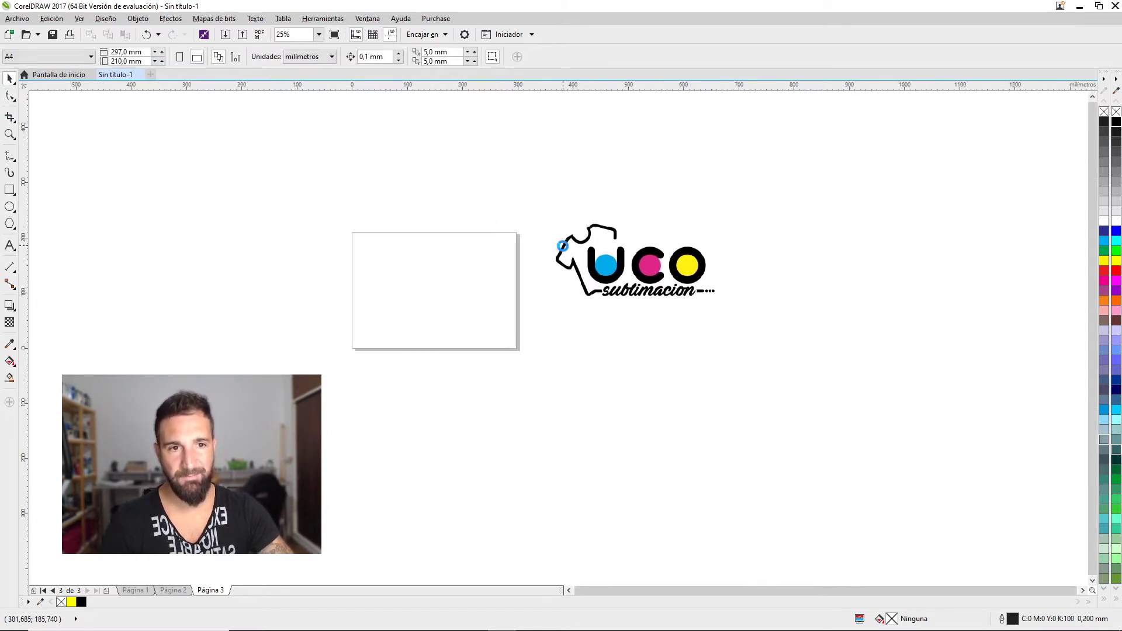
With the Shape tool, crop the logo's left, top and right edges and raise its bottom edge
{"action": "left_click", "coordinate": [575, 274]}
{"action": "key", "text": "F10"}
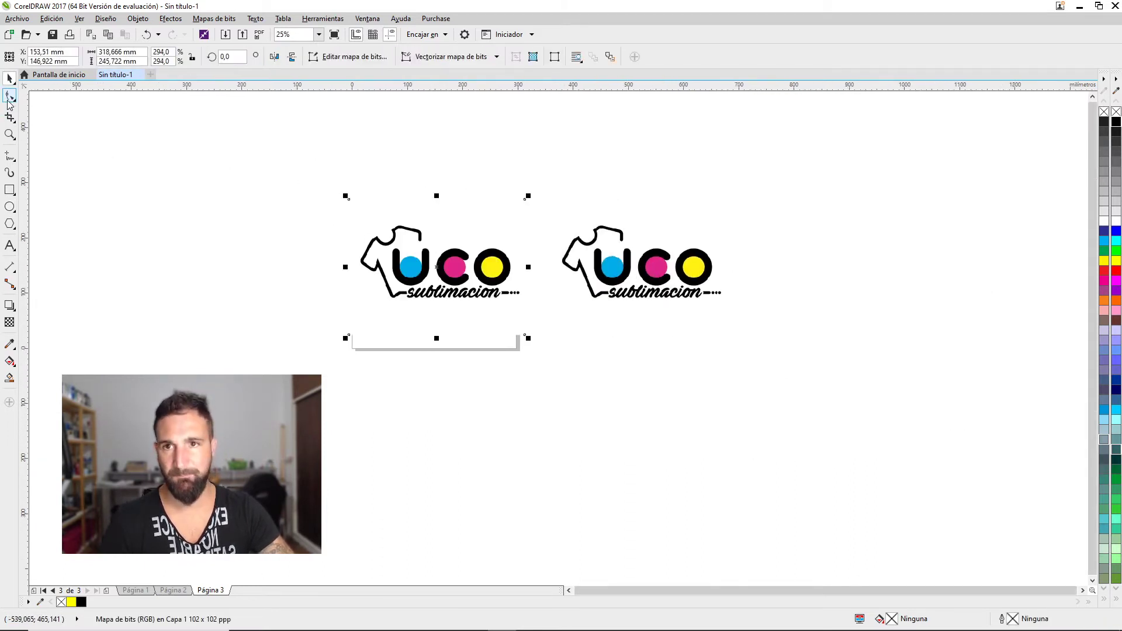
{"action": "left_click_drag", "start_coordinate": [313, 168], "coordinate": [410, 391]}
{"action": "left_click_drag", "start_coordinate": [348, 335], "coordinate": [390, 337]}
{"action": "left_click_drag", "start_coordinate": [370, 190], "coordinate": [525, 245]}
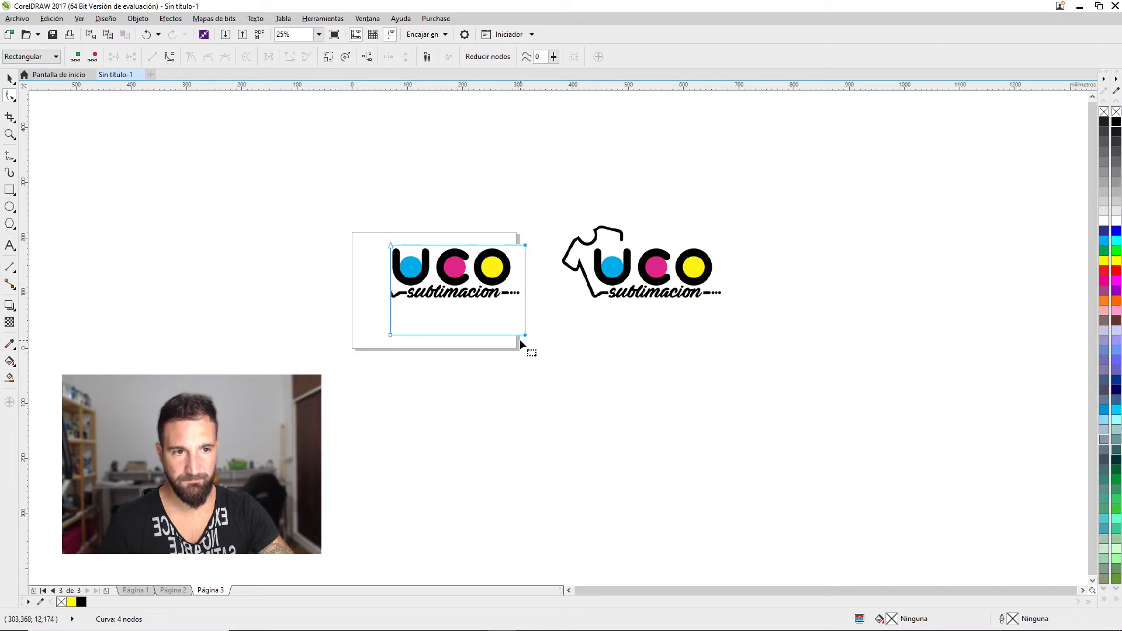
{"action": "left_click_drag", "start_coordinate": [525, 335], "coordinate": [514, 335]}
{"action": "scroll", "coordinate": [381, 318], "scroll_direction": "up", "scroll_amount": 1}
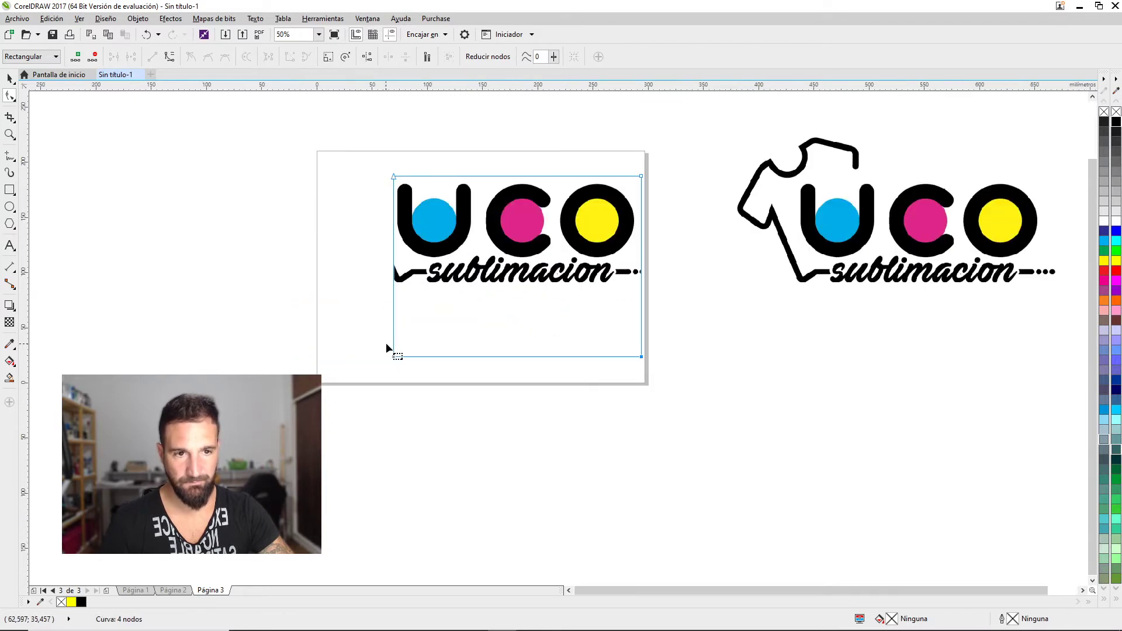
{"action": "left_click_drag", "start_coordinate": [394, 356], "coordinate": [399, 266]}
Add nodes along the bottom crop edge to follow the UCO letters above the tagline
{"action": "scroll", "coordinate": [518, 251], "scroll_direction": "up", "scroll_amount": 1}
{"action": "double_click", "coordinate": [331, 281]}
{"action": "double_click", "coordinate": [426, 283]}
{"action": "left_click_drag", "start_coordinate": [426, 283], "coordinate": [439, 241]}
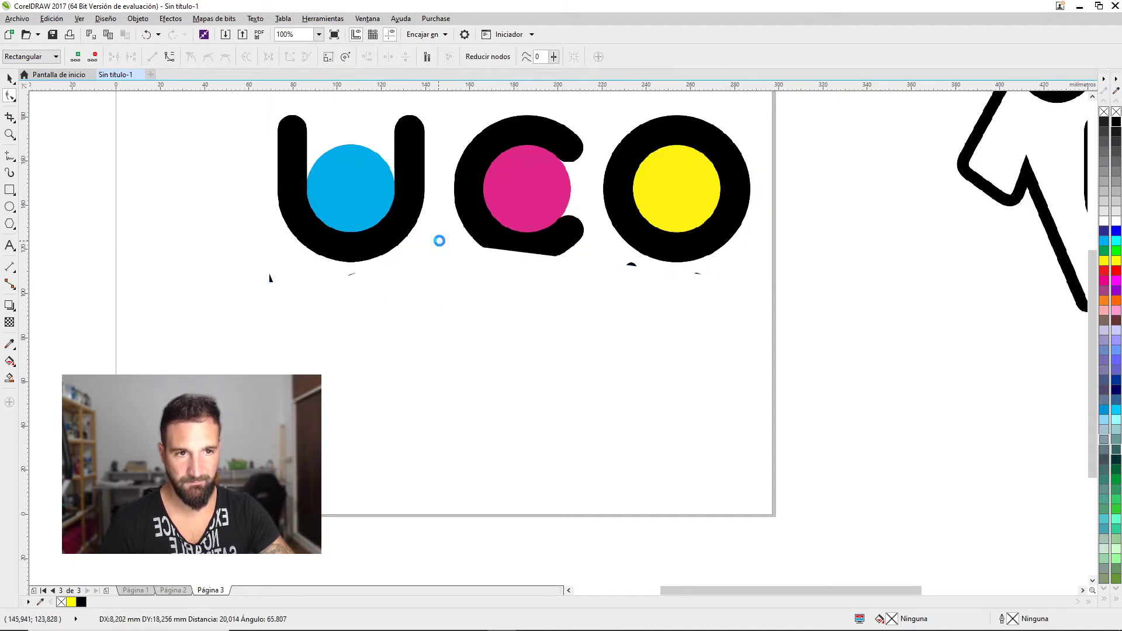
{"action": "double_click", "coordinate": [518, 252]}
{"action": "left_click_drag", "start_coordinate": [518, 251], "coordinate": [505, 266]}
{"action": "double_click", "coordinate": [616, 273]}
{"action": "left_click_drag", "start_coordinate": [616, 273], "coordinate": [612, 257]}
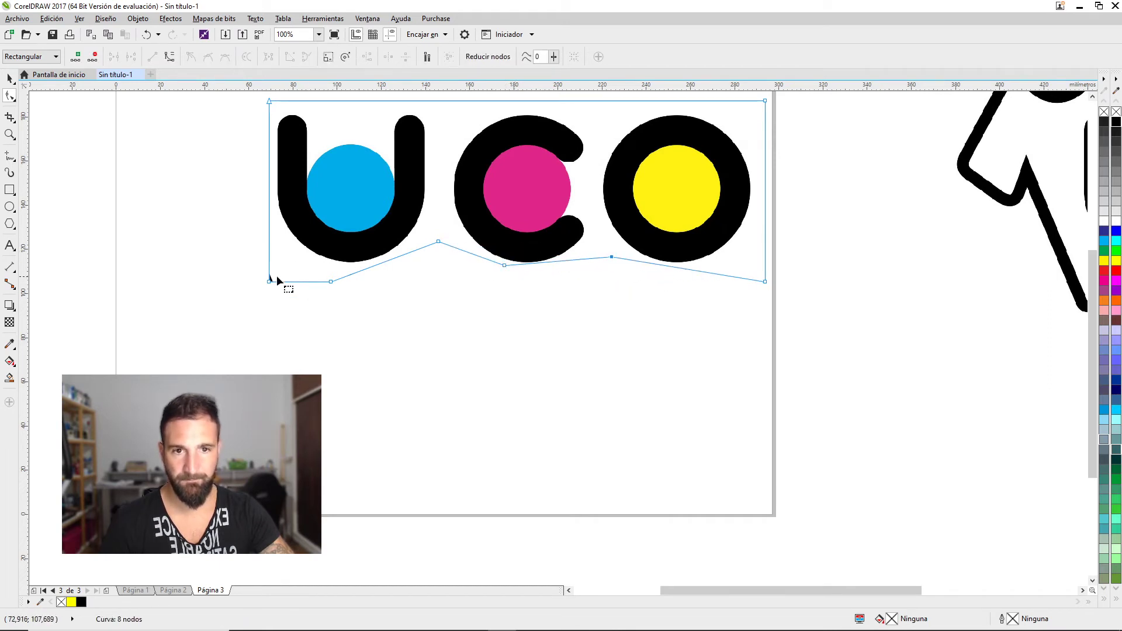
{"action": "left_click_drag", "start_coordinate": [269, 281], "coordinate": [269, 259]}
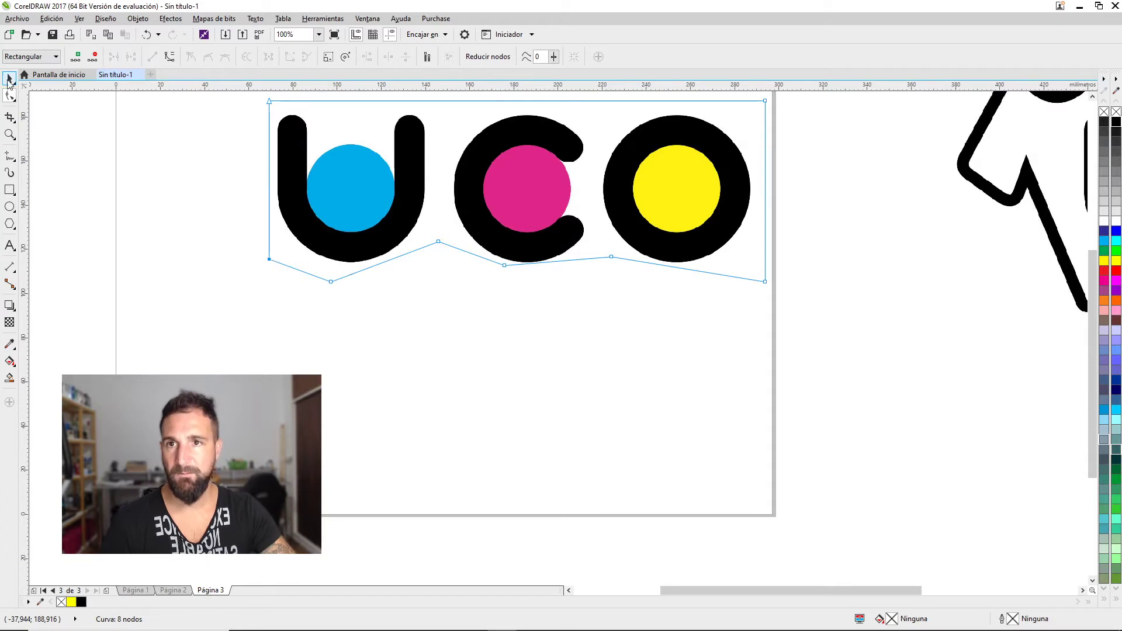
{"action": "left_click", "coordinate": [9, 78]}
Convert the cropped UCO letters to a bitmap in RGB (24 bits) colour mode
{"action": "left_click", "coordinate": [214, 19]}
{"action": "left_click", "coordinate": [246, 28]}
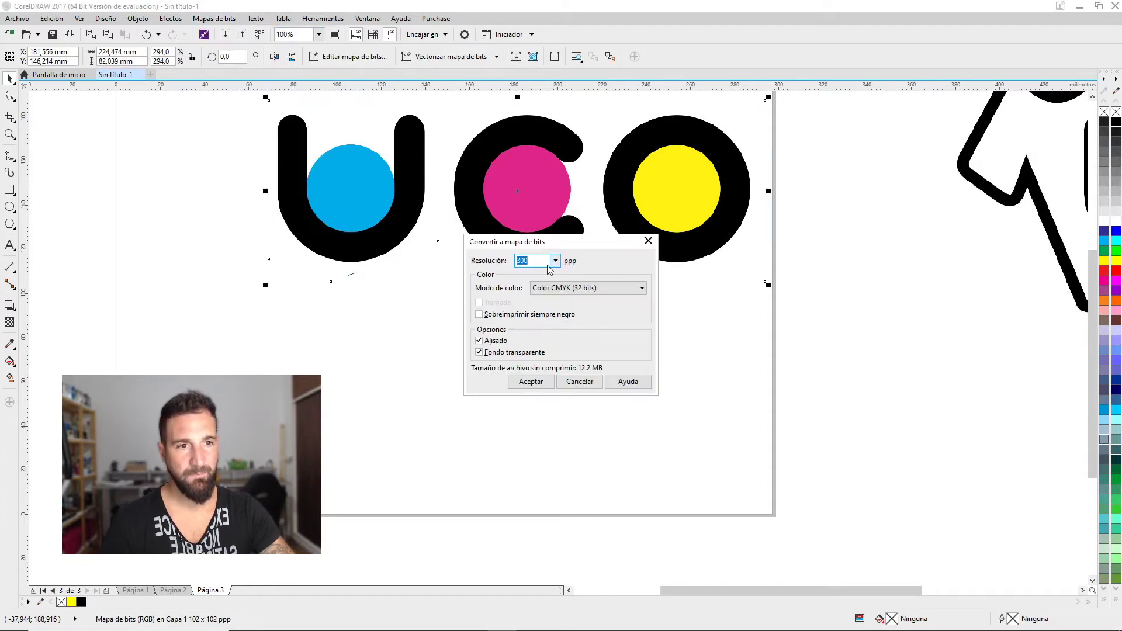
{"action": "left_click", "coordinate": [547, 287]}
{"action": "left_click", "coordinate": [544, 336]}
{"action": "left_click", "coordinate": [530, 381]}
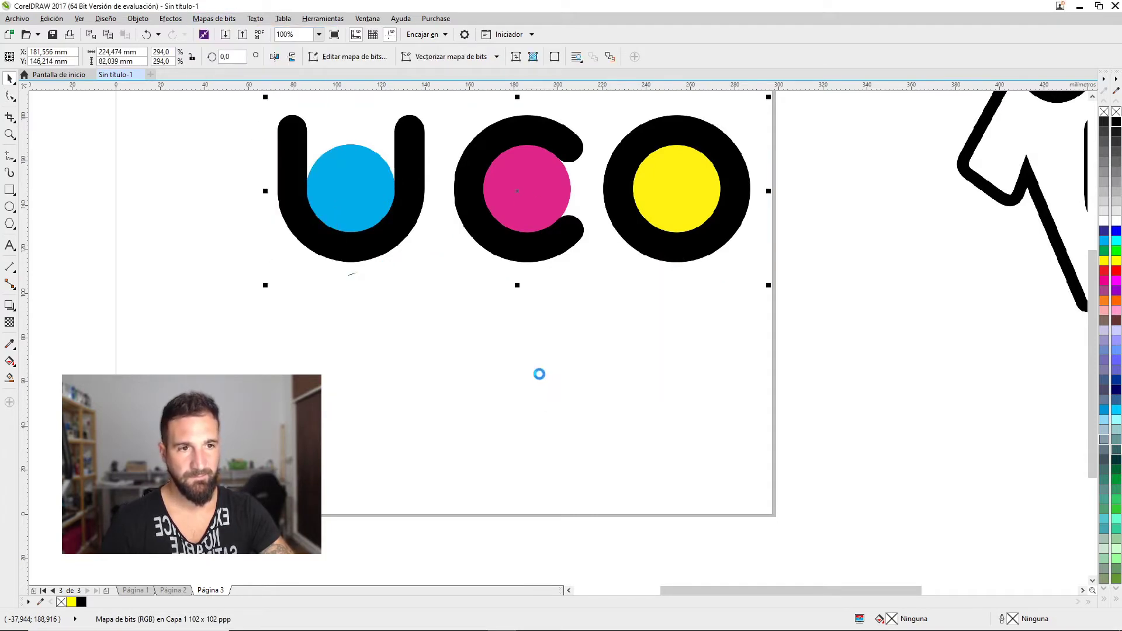
Quick-trace the bitmap with reduced size, move the trace below, and delete the original bitmap
{"action": "right_click", "coordinate": [530, 197]}
{"action": "left_click", "coordinate": [602, 236]}
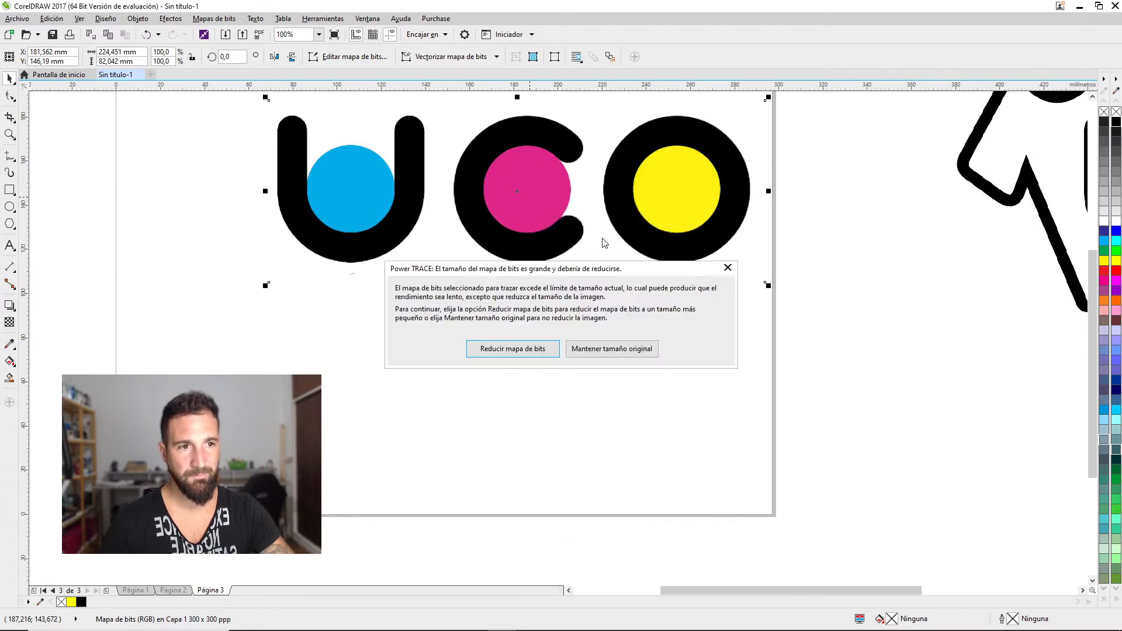
{"action": "left_click", "coordinate": [532, 352]}
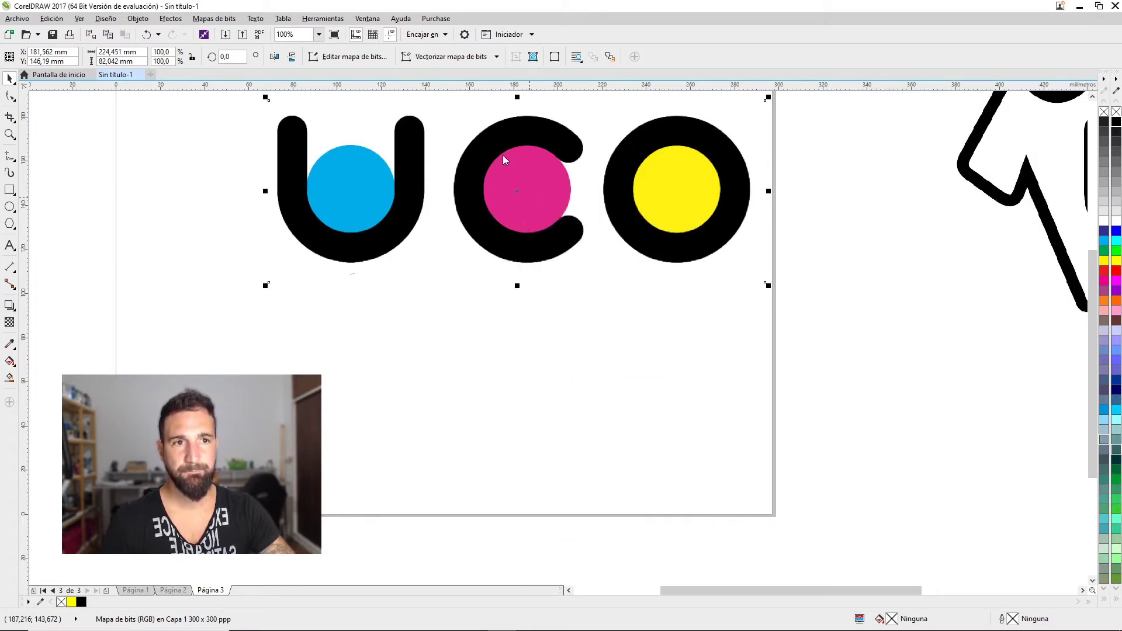
{"action": "left_click_drag", "start_coordinate": [484, 204], "coordinate": [502, 340]}
{"action": "left_click", "coordinate": [522, 202]}
{"action": "key", "text": "Delete"}
{"action": "left_click", "coordinate": [537, 269]}
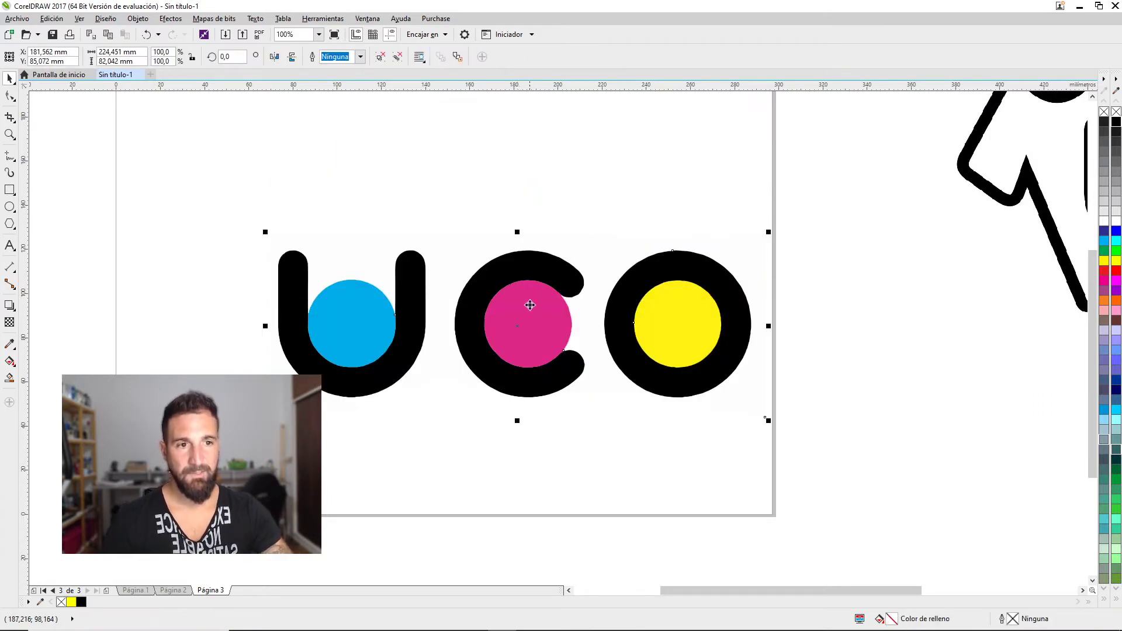
Ungroup the traced letters and test moving the dots, undoing back to the original layout
{"action": "left_click_drag", "start_coordinate": [538, 270], "coordinate": [537, 218]}
{"action": "left_click", "coordinate": [397, 57]}
{"action": "left_click", "coordinate": [351, 266]}
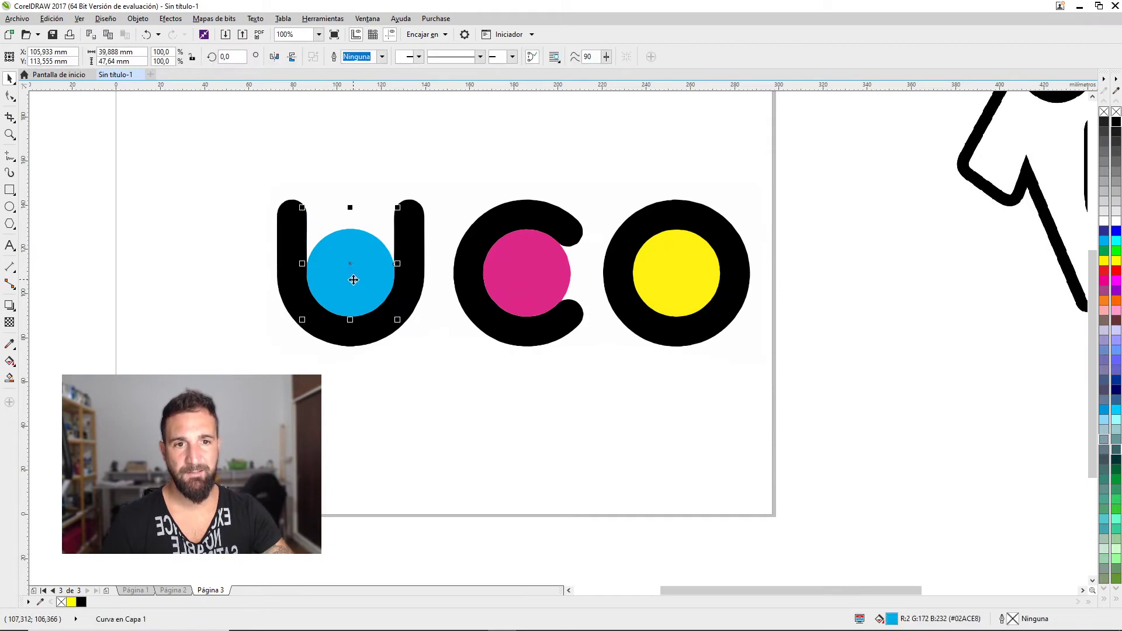
{"action": "left_click_drag", "start_coordinate": [350, 266], "coordinate": [352, 158]}
{"action": "left_click_drag", "start_coordinate": [541, 299], "coordinate": [628, 213]}
{"action": "key", "text": "ctrl+z"}
{"action": "left_click_drag", "start_coordinate": [749, 266], "coordinate": [828, 120]}
{"action": "key", "text": "ctrl+z"}
{"action": "key", "text": "ctrl+z"}
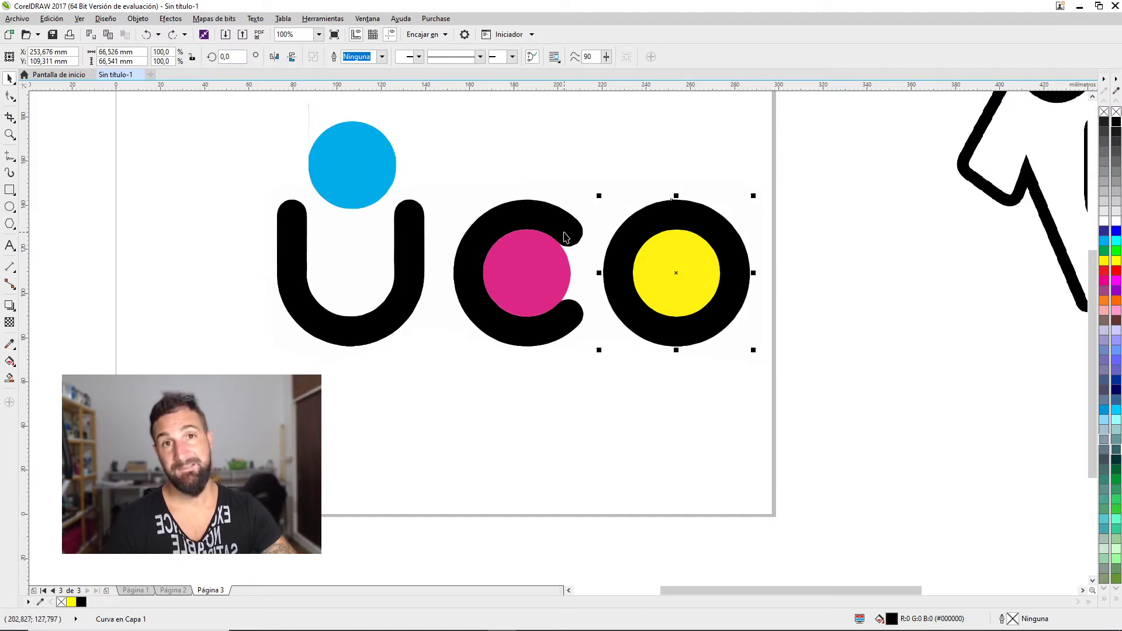
{"action": "scroll", "coordinate": [558, 237], "scroll_direction": "up", "scroll_amount": 3}
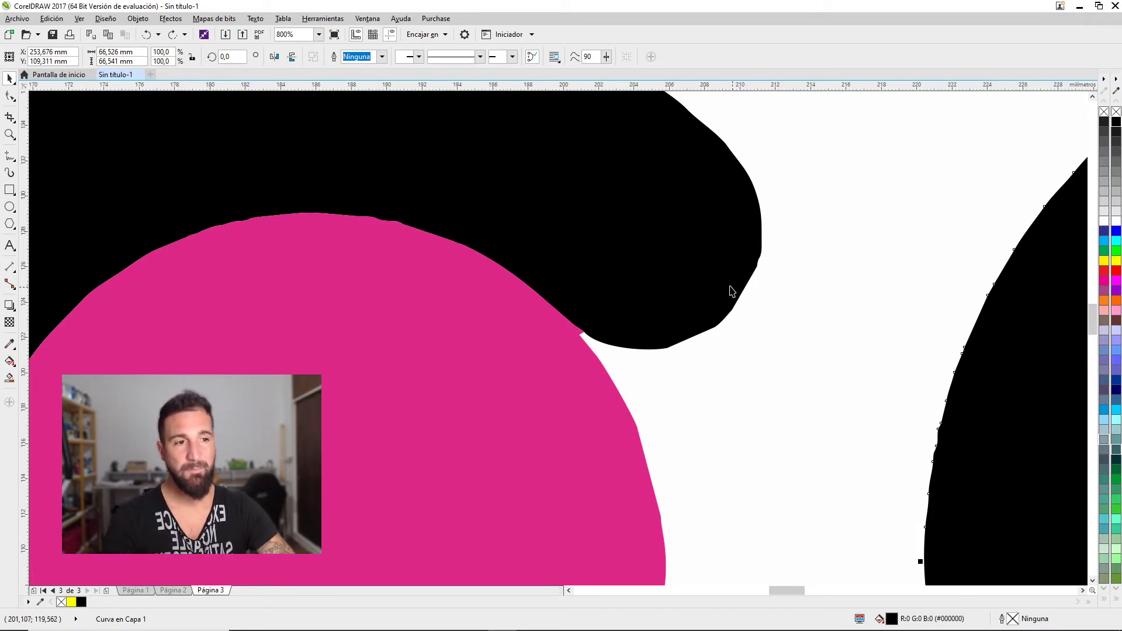
{"action": "scroll", "coordinate": [553, 336], "scroll_direction": "down", "scroll_amount": 2}
{"action": "scroll", "coordinate": [553, 336], "scroll_direction": "down", "scroll_amount": 4}
{"action": "key", "text": "ctrl+z"}
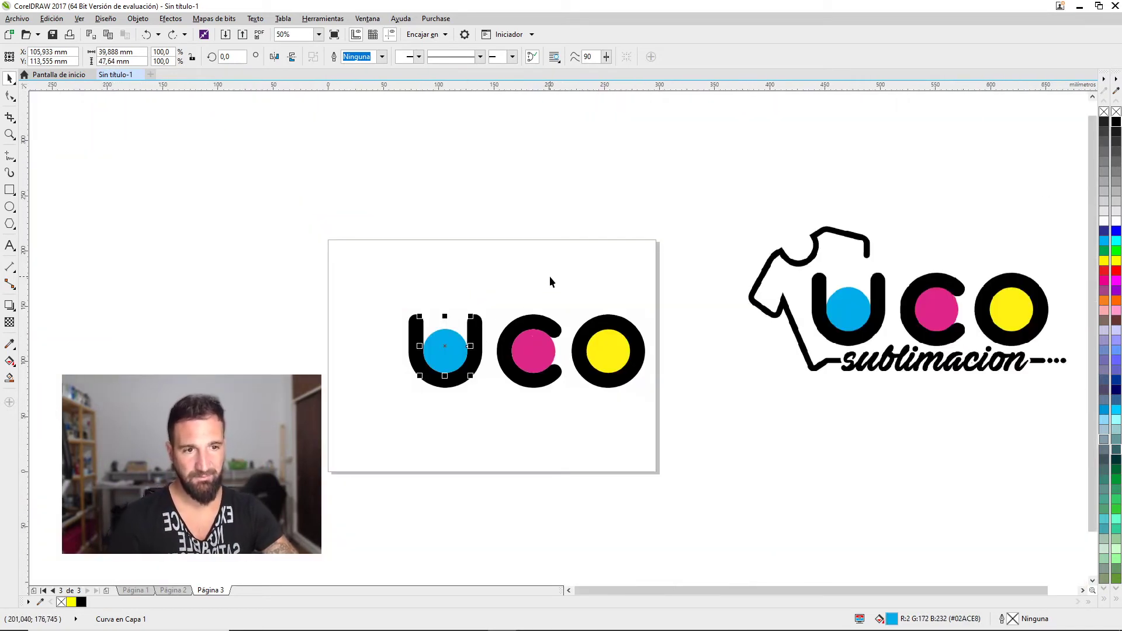
Delete the black U and drop a copy of the C, rotated to open upward, around the blue dot
{"action": "left_click", "coordinate": [475, 348]}
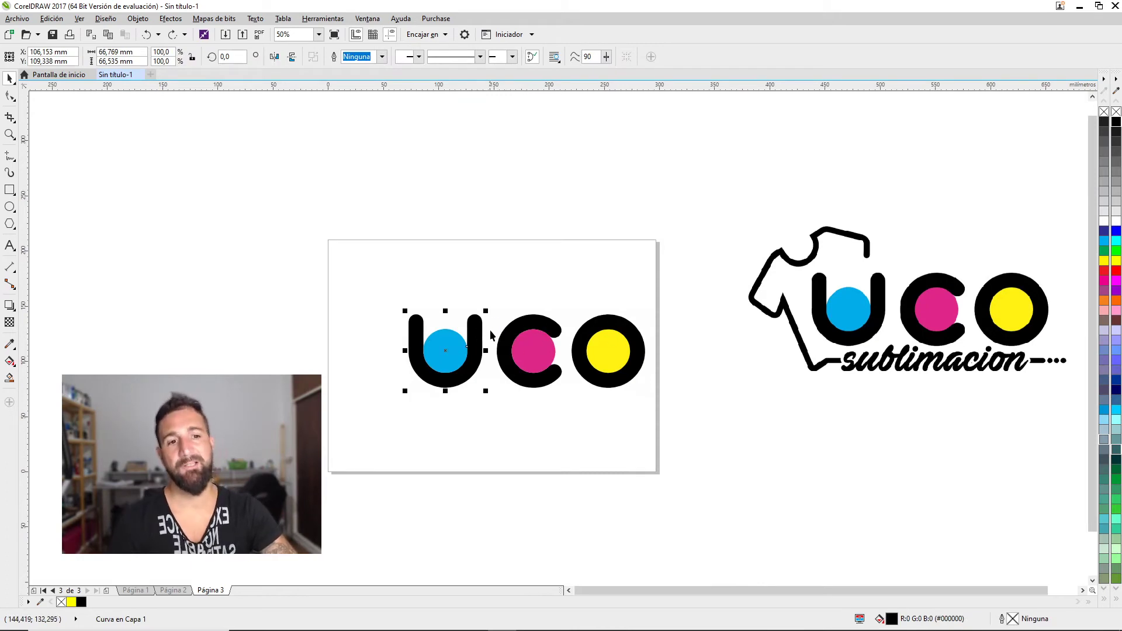
{"action": "key", "text": "Delete"}
{"action": "left_click_drag", "start_coordinate": [520, 322], "coordinate": [401, 317]}
{"action": "left_click", "coordinate": [445, 318]}
{"action": "left_click", "coordinate": [473, 373]}
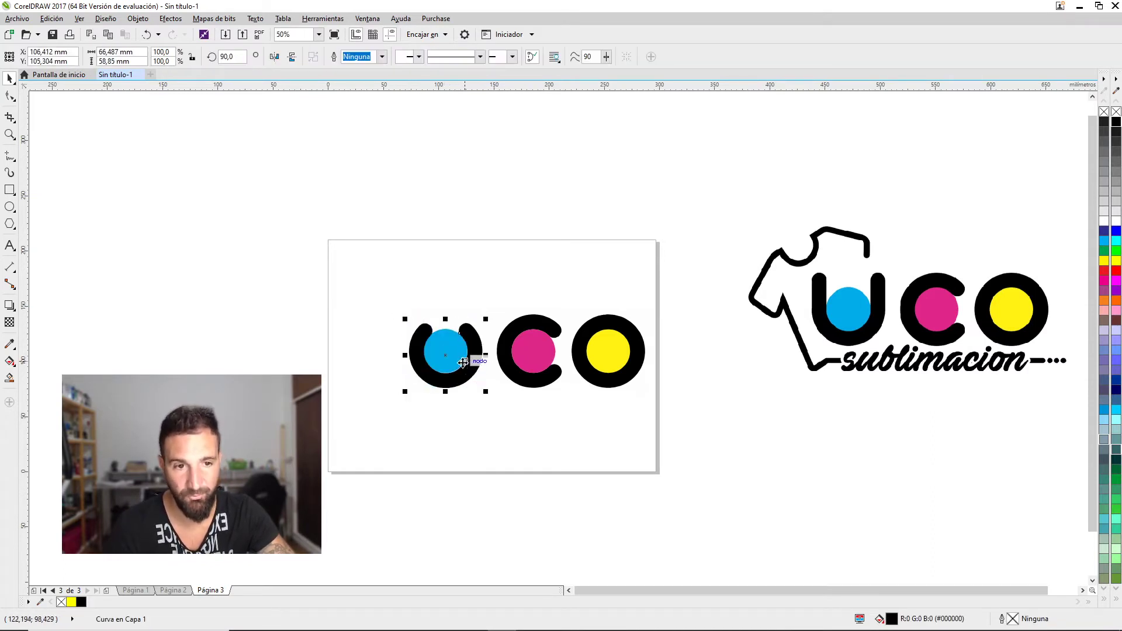
{"action": "scroll", "coordinate": [479, 366], "scroll_direction": "up", "scroll_amount": 2}
{"action": "left_click_drag", "start_coordinate": [486, 356], "coordinate": [485, 355]}
{"action": "scroll", "coordinate": [524, 241], "scroll_direction": "down", "scroll_amount": 2}
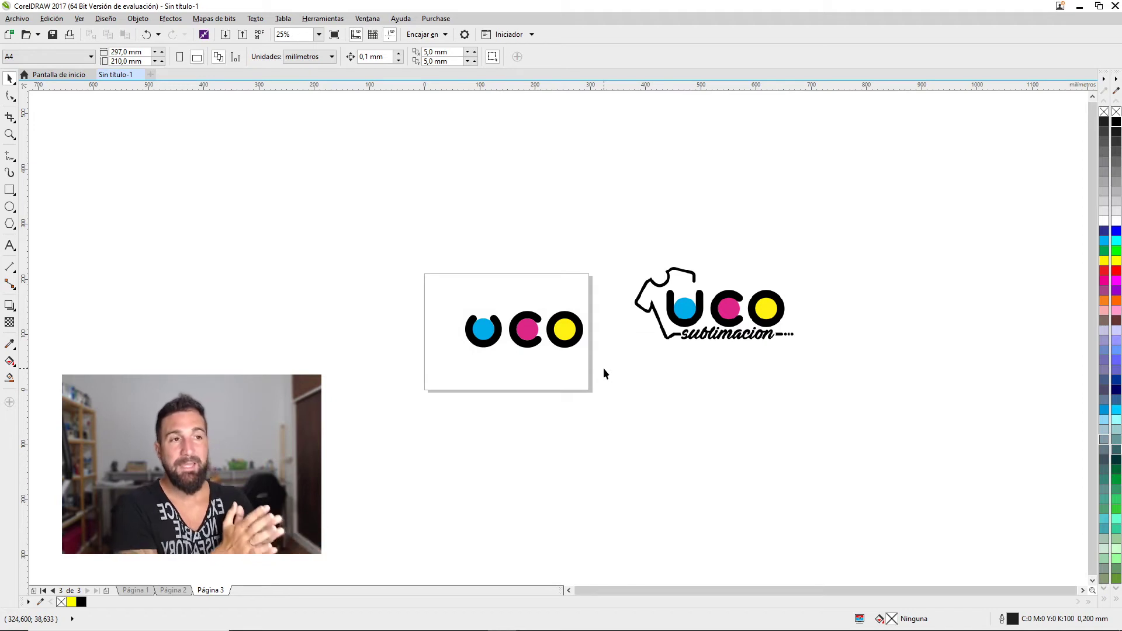
{"action": "scroll", "coordinate": [536, 314], "scroll_direction": "up", "scroll_amount": 2}
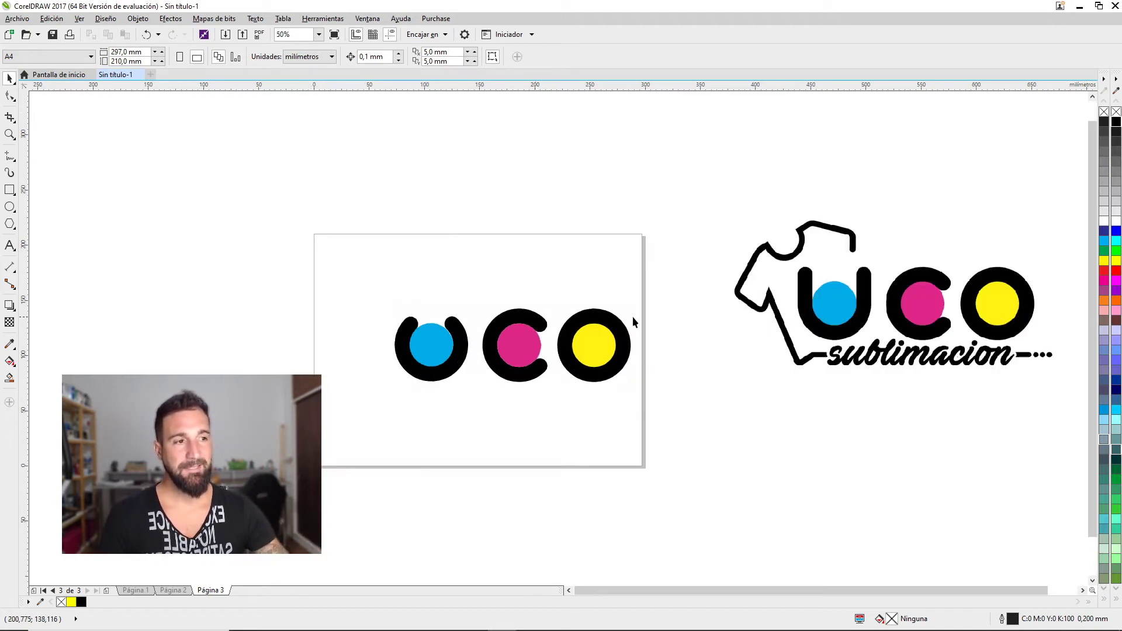
{"action": "left_click_drag", "start_coordinate": [851, 415], "coordinate": [822, 423]}
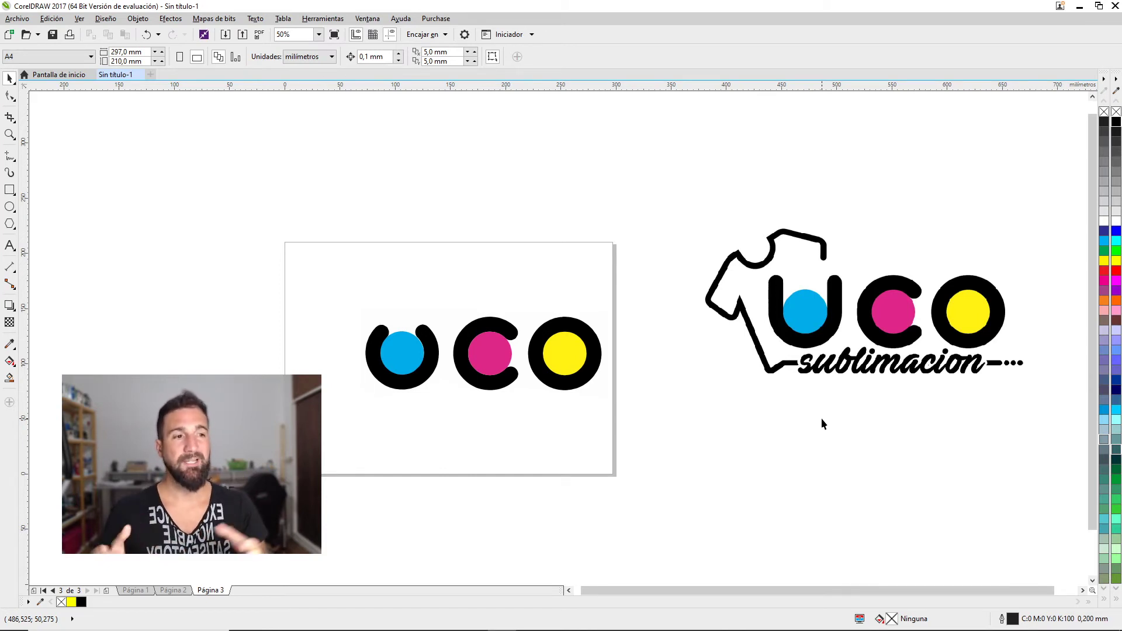
{"action": "left_click_drag", "start_coordinate": [320, 245], "coordinate": [649, 284]}
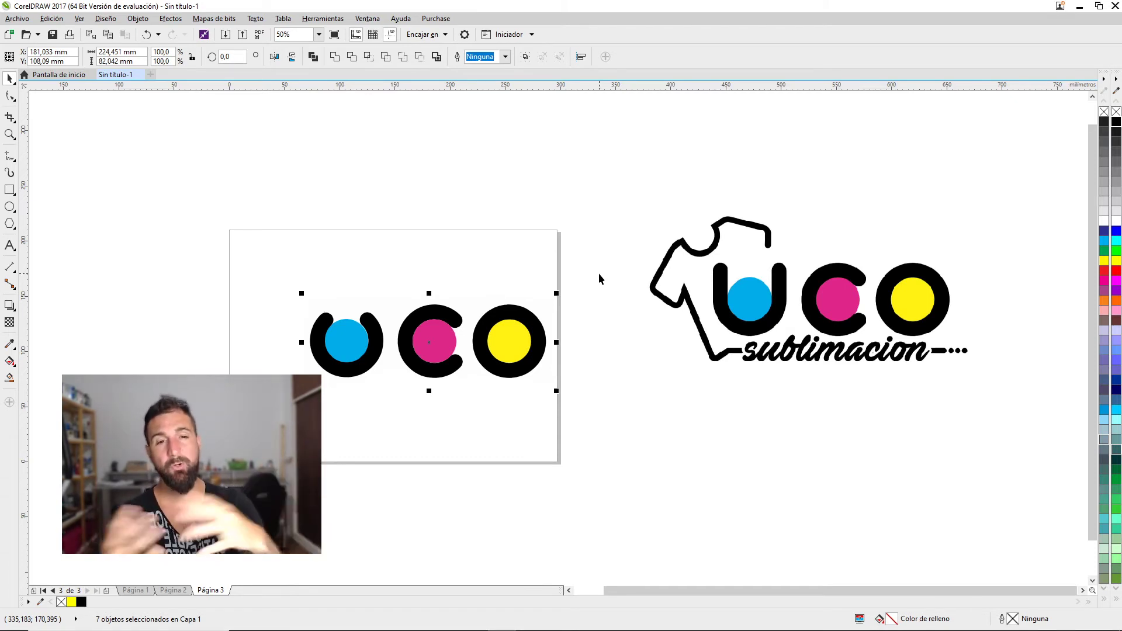
{"action": "right_click", "coordinate": [598, 272]}
{"action": "scroll", "coordinate": [423, 330], "scroll_direction": "up", "scroll_amount": 2}
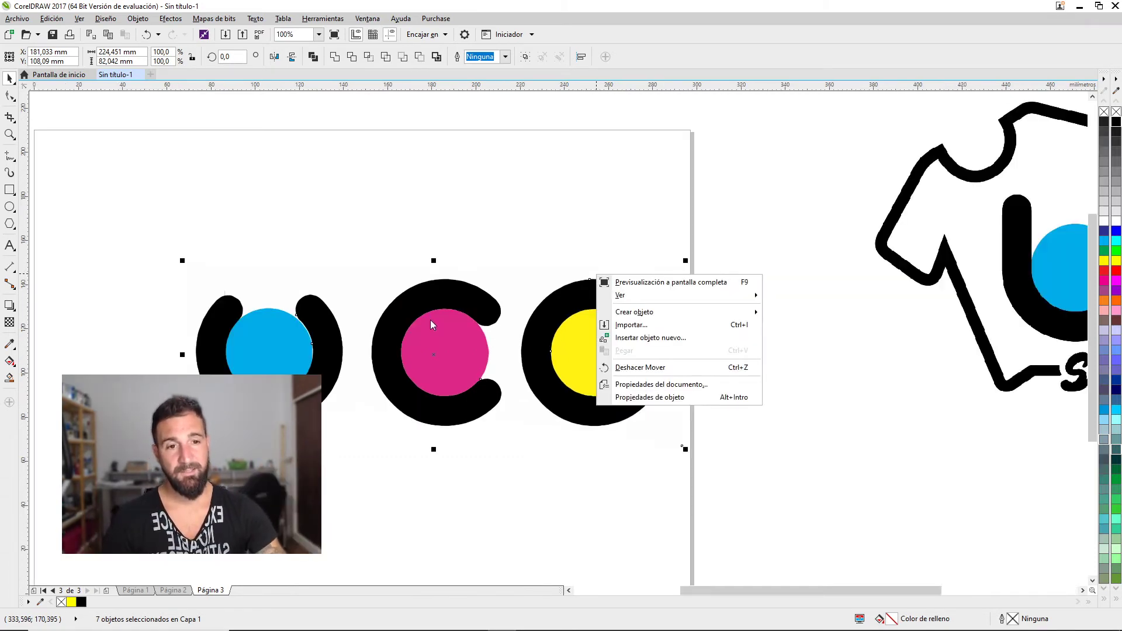
{"action": "left_click", "coordinate": [449, 344]}
{"action": "left_click", "coordinate": [838, 310]}
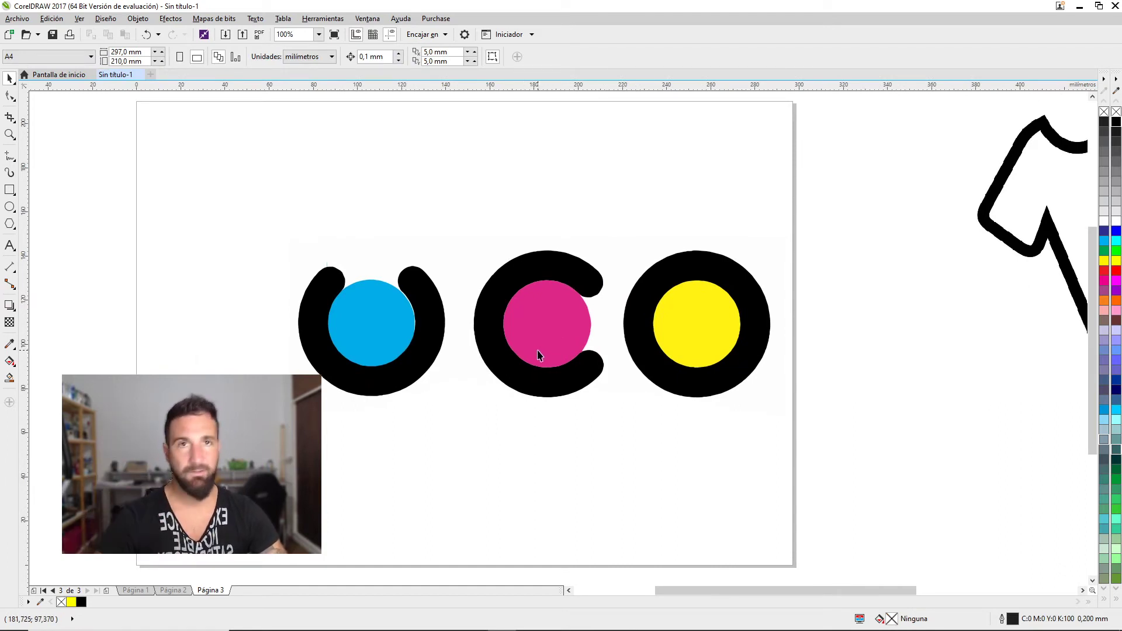
{"action": "scroll", "coordinate": [544, 353], "scroll_direction": "down", "scroll_amount": 2}
{"action": "scroll", "coordinate": [544, 353], "scroll_direction": "down", "scroll_amount": 2}
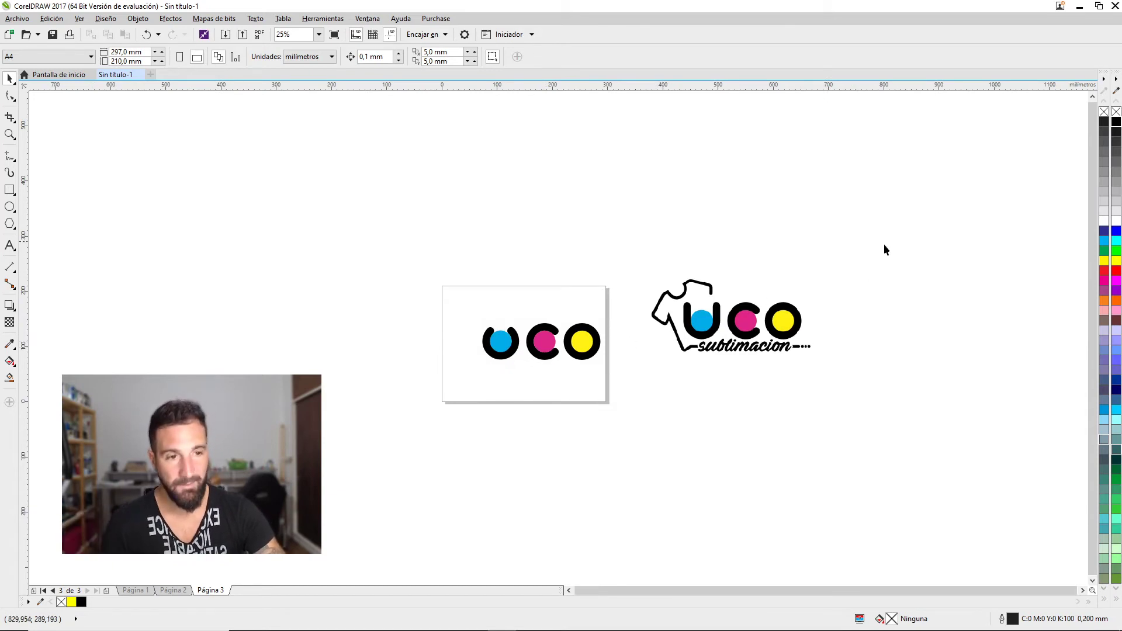
{"action": "left_click_drag", "start_coordinate": [883, 243], "coordinate": [455, 474]}
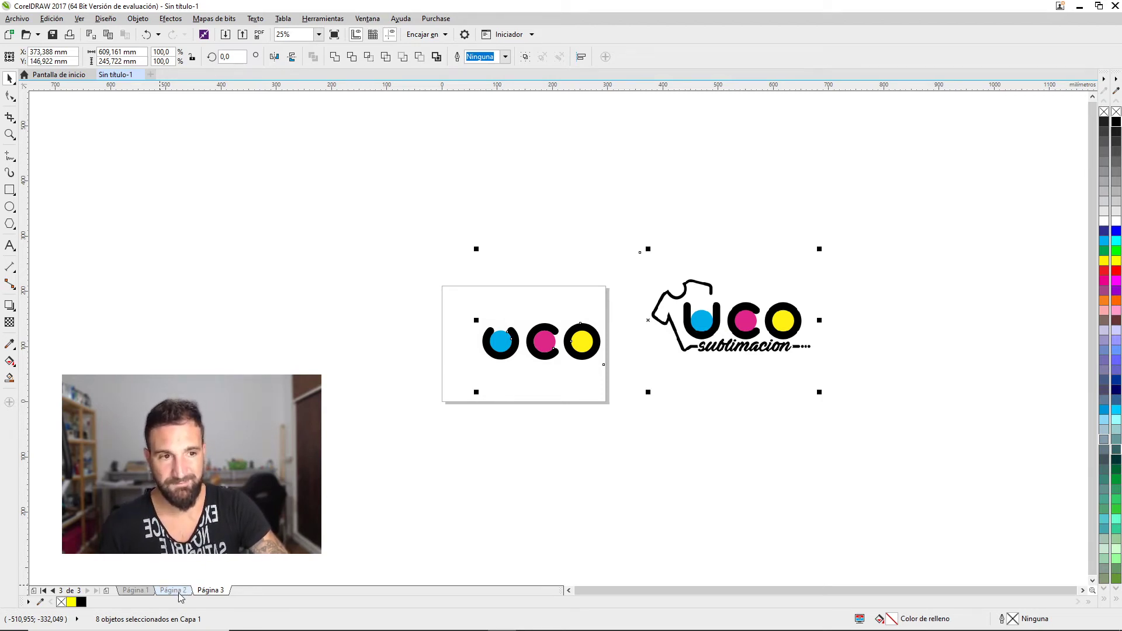
{"action": "left_click", "coordinate": [174, 590]}
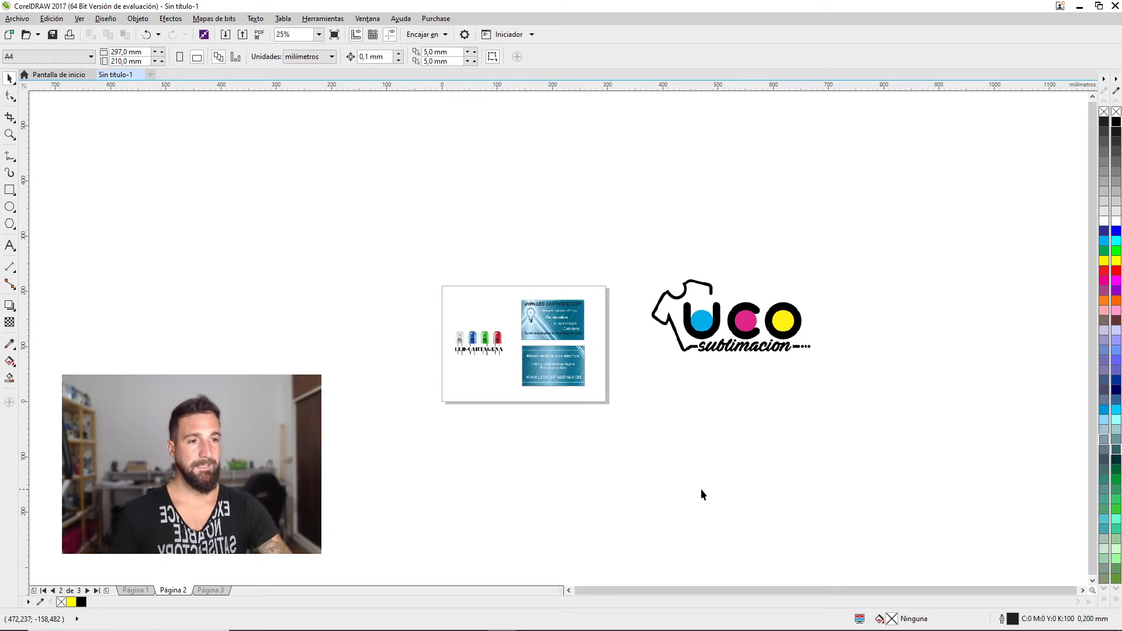
Delete the UCO sublimacion logo from page 2
{"action": "left_click_drag", "start_coordinate": [851, 225], "coordinate": [611, 417]}
{"action": "key", "text": "Delete"}
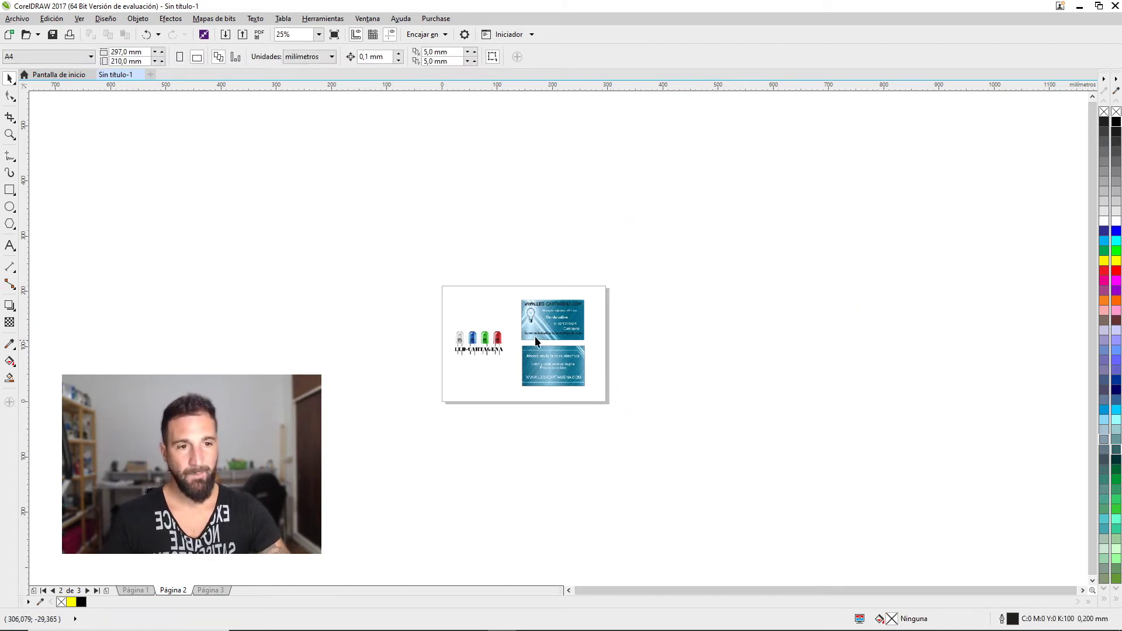
{"action": "scroll", "coordinate": [511, 343], "scroll_direction": "up", "scroll_amount": 2}
{"action": "left_click_drag", "start_coordinate": [588, 355], "coordinate": [693, 328]}
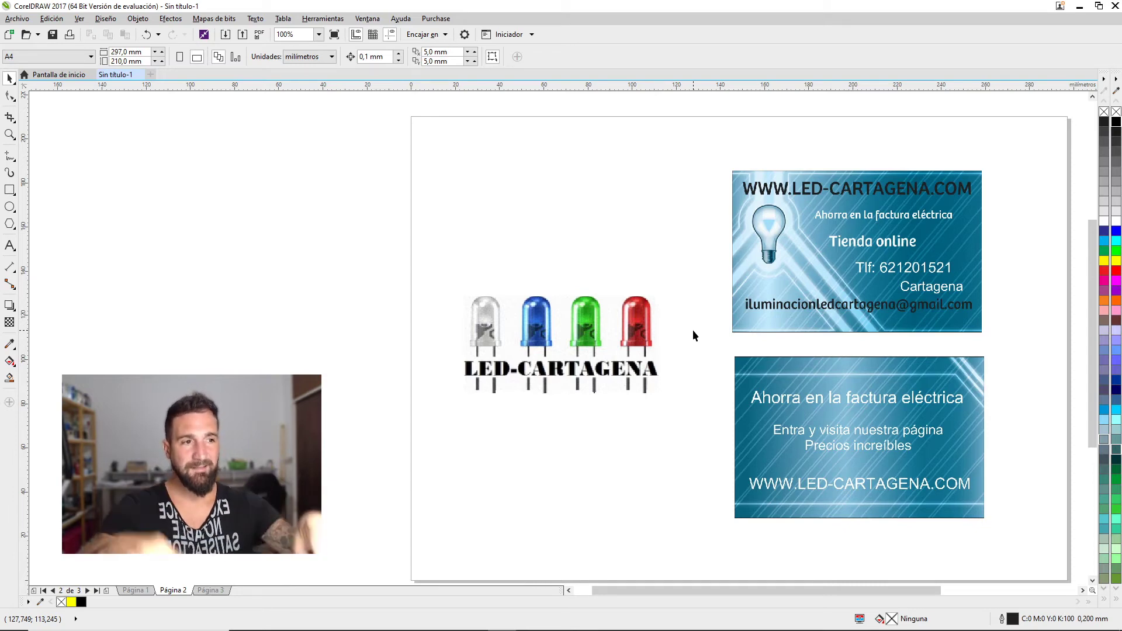
Move both business cards off the page to the right and enlarge the LED-CARTAGENA logo
{"action": "left_click", "coordinate": [764, 275]}
{"action": "scroll", "coordinate": [796, 419], "scroll_direction": "down", "scroll_amount": 2}
{"action": "left_click", "coordinate": [796, 419], "text": "shift"}
{"action": "left_click_drag", "start_coordinate": [796, 420], "coordinate": [1055, 402]}
{"action": "left_click_drag", "start_coordinate": [678, 374], "coordinate": [818, 351]}
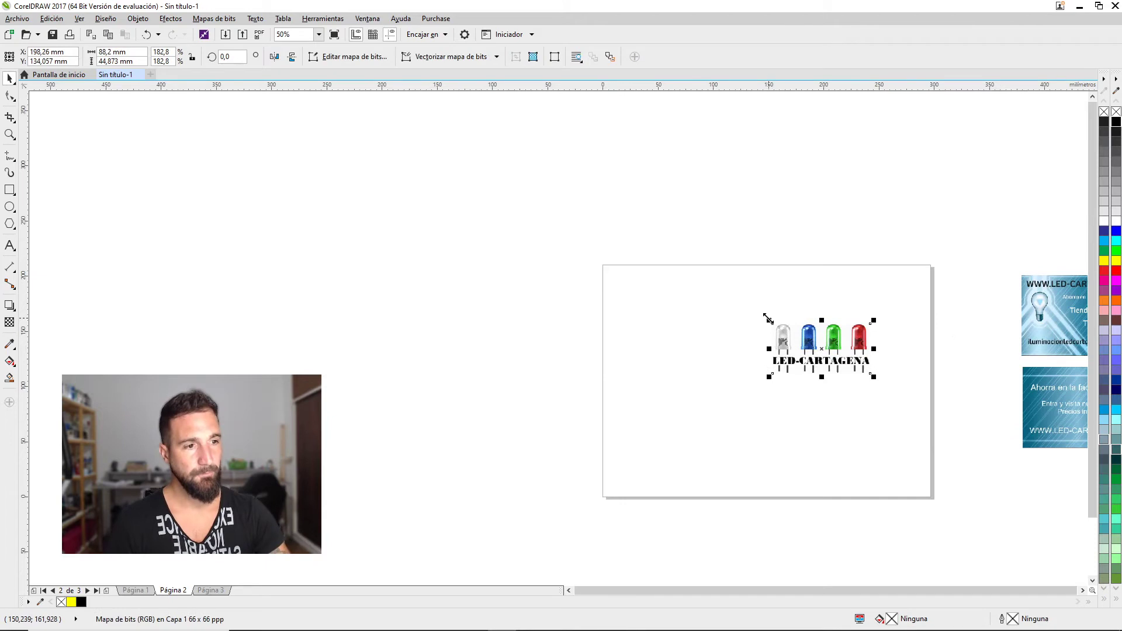
{"action": "left_click_drag", "start_coordinate": [769, 318], "coordinate": [475, 174]}
Deselect the enlarged LED-CARTAGENA logo
{"action": "left_click", "coordinate": [487, 196]}
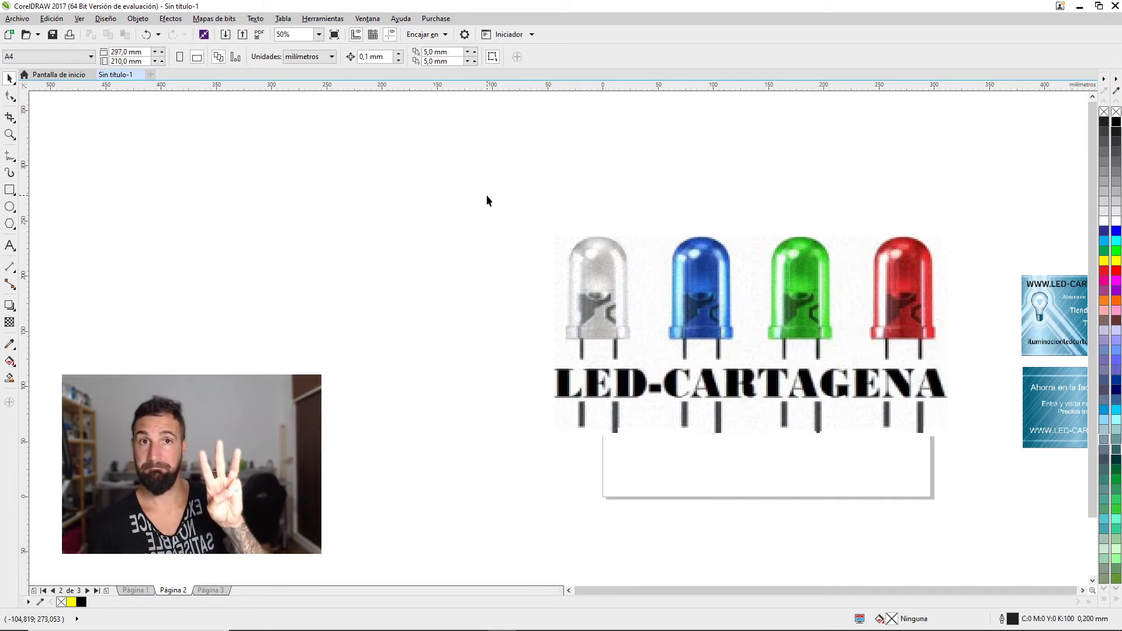
Add a large LED title in Impact, positioned above the LED picture
{"action": "left_click", "coordinate": [10, 246]}
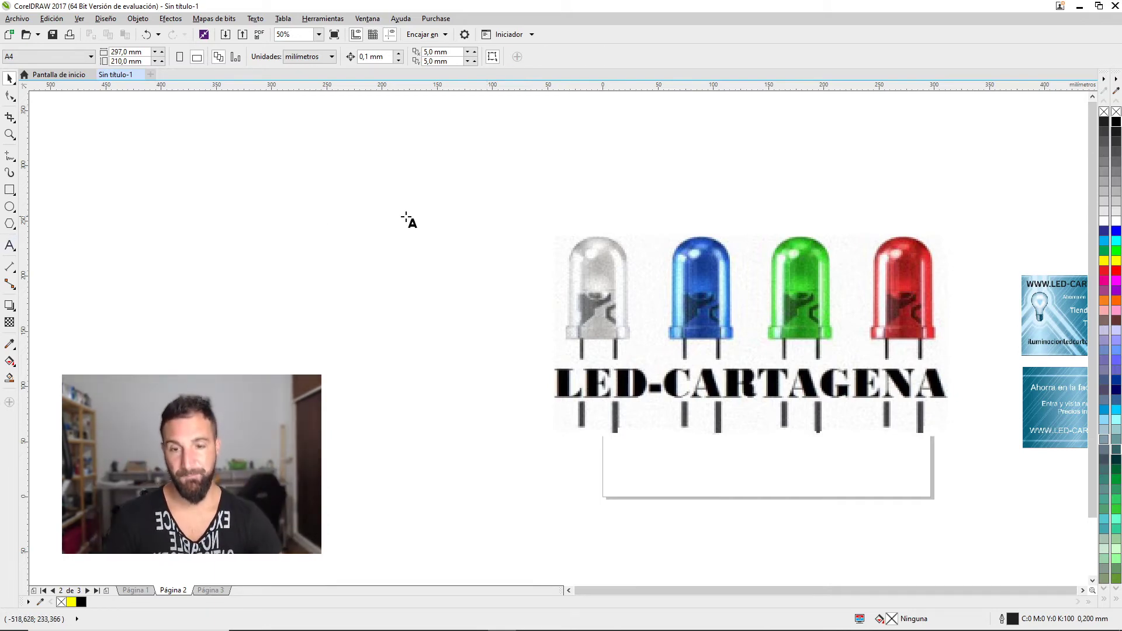
{"action": "left_click", "coordinate": [406, 217]}
{"action": "type", "text": "le"}
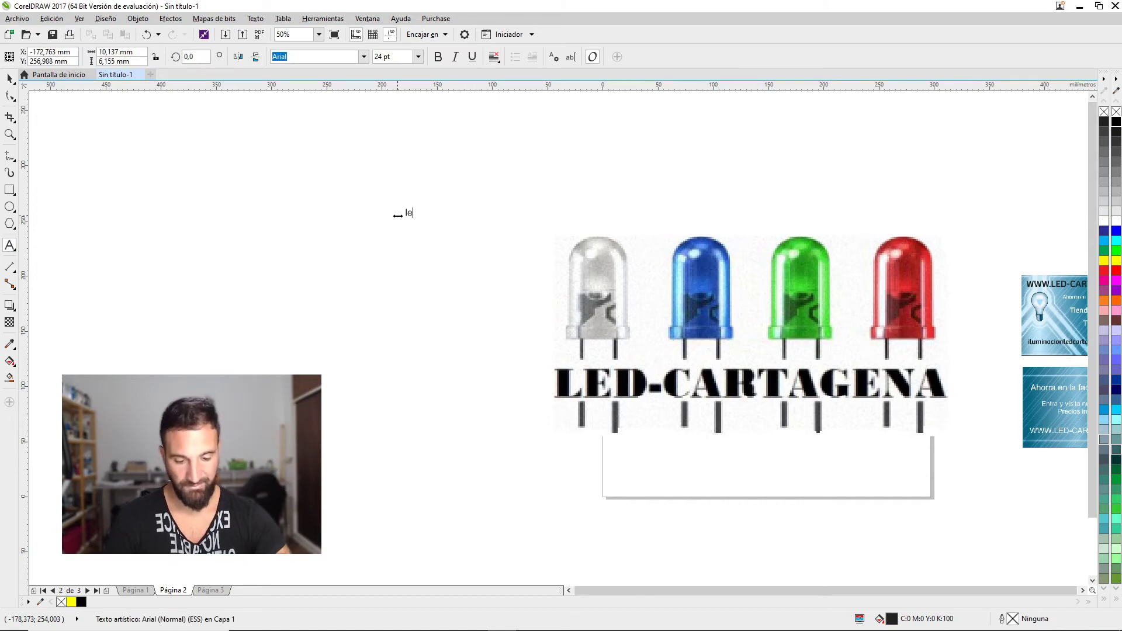
{"action": "left_click", "coordinate": [10, 78]}
{"action": "left_click_drag", "start_coordinate": [429, 205], "coordinate": [681, 103]}
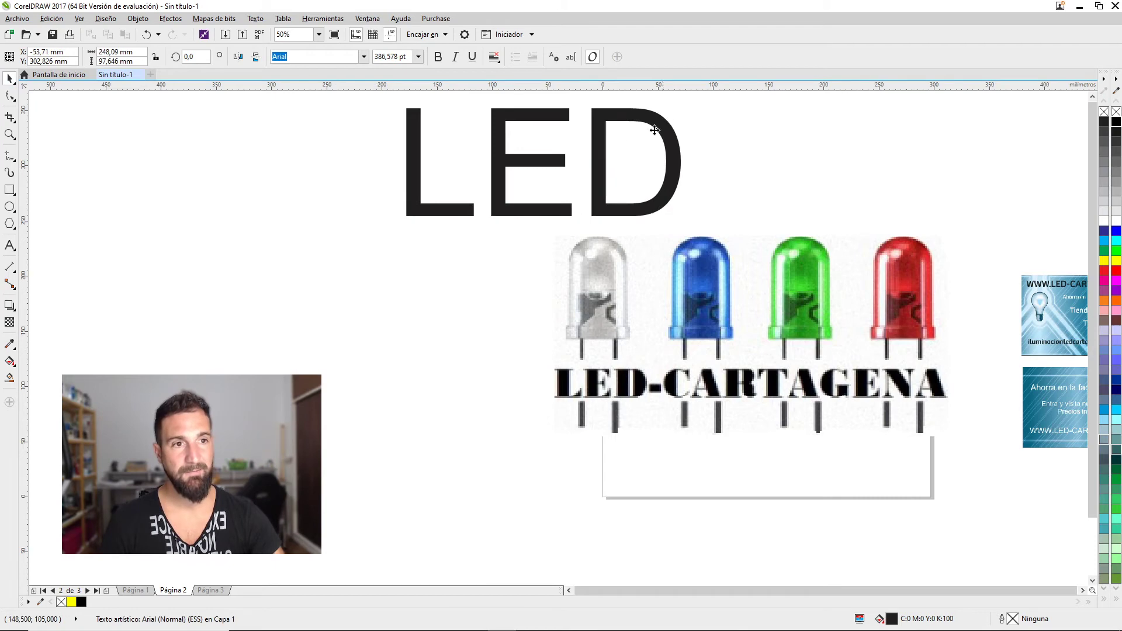
{"action": "left_click_drag", "start_coordinate": [519, 163], "coordinate": [662, 177]}
{"action": "left_click", "coordinate": [363, 57]}
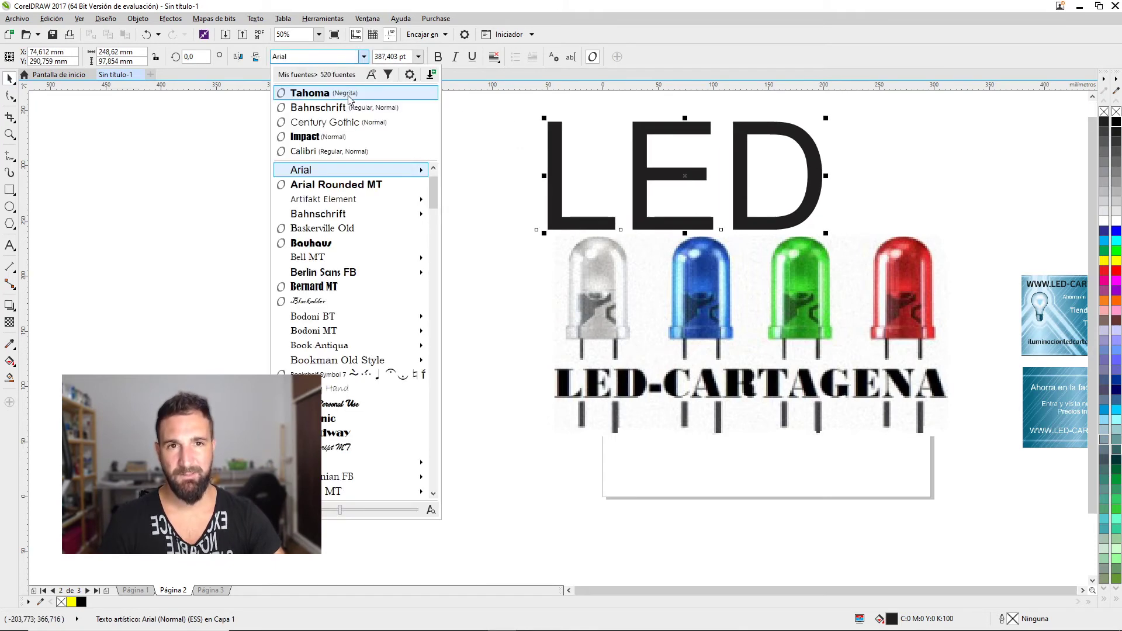
{"action": "left_click", "coordinate": [333, 142]}
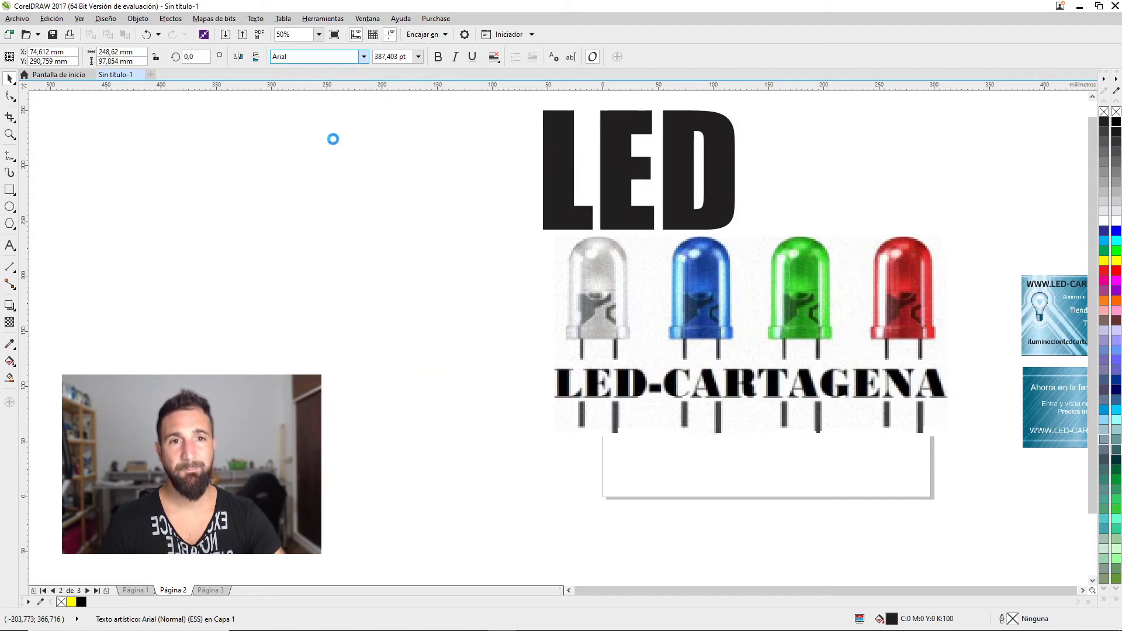
{"action": "left_click_drag", "start_coordinate": [699, 293], "coordinate": [697, 375]}
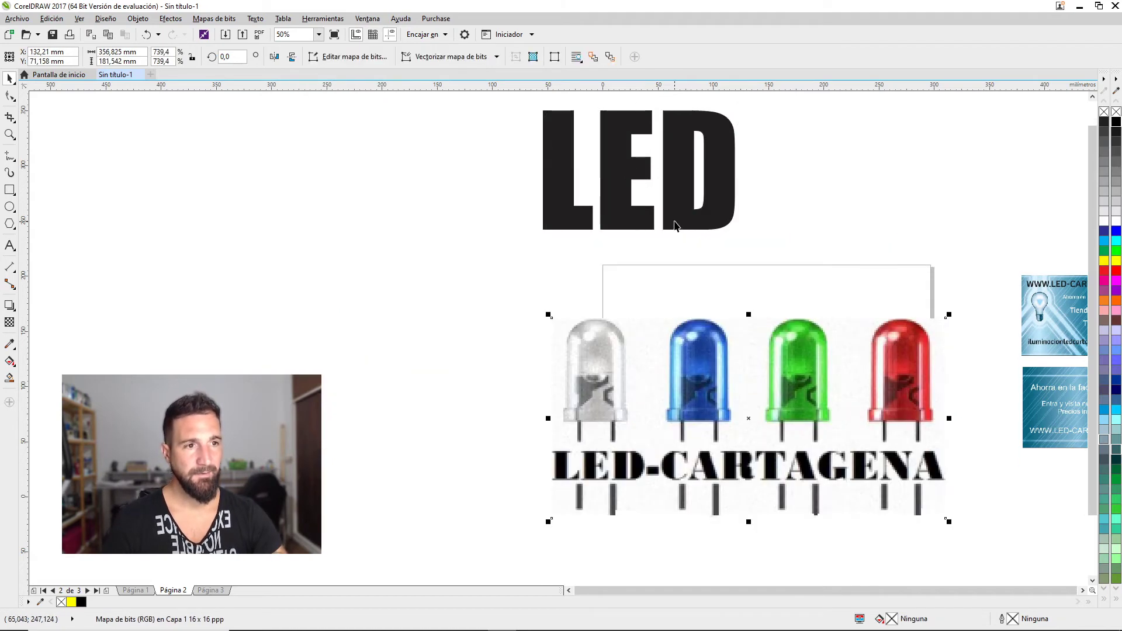
{"action": "left_click_drag", "start_coordinate": [675, 227], "coordinate": [784, 265]}
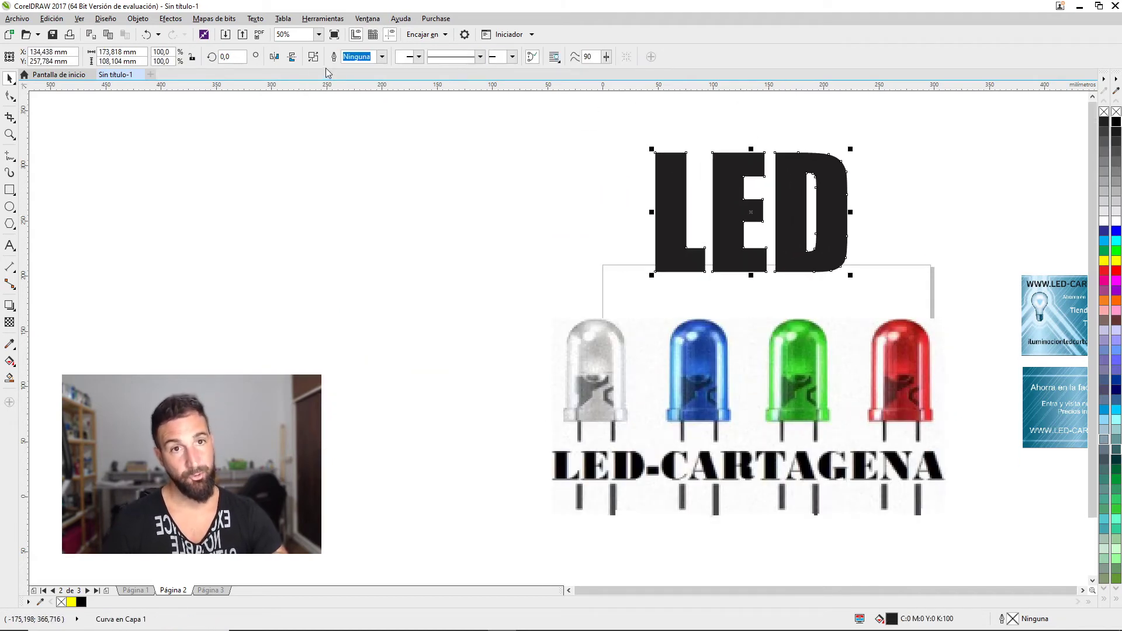
Break the LED title into separate letters and trim the counter out of the D
{"action": "left_click", "coordinate": [313, 57]}
{"action": "left_click_drag", "start_coordinate": [888, 145], "coordinate": [766, 276]}
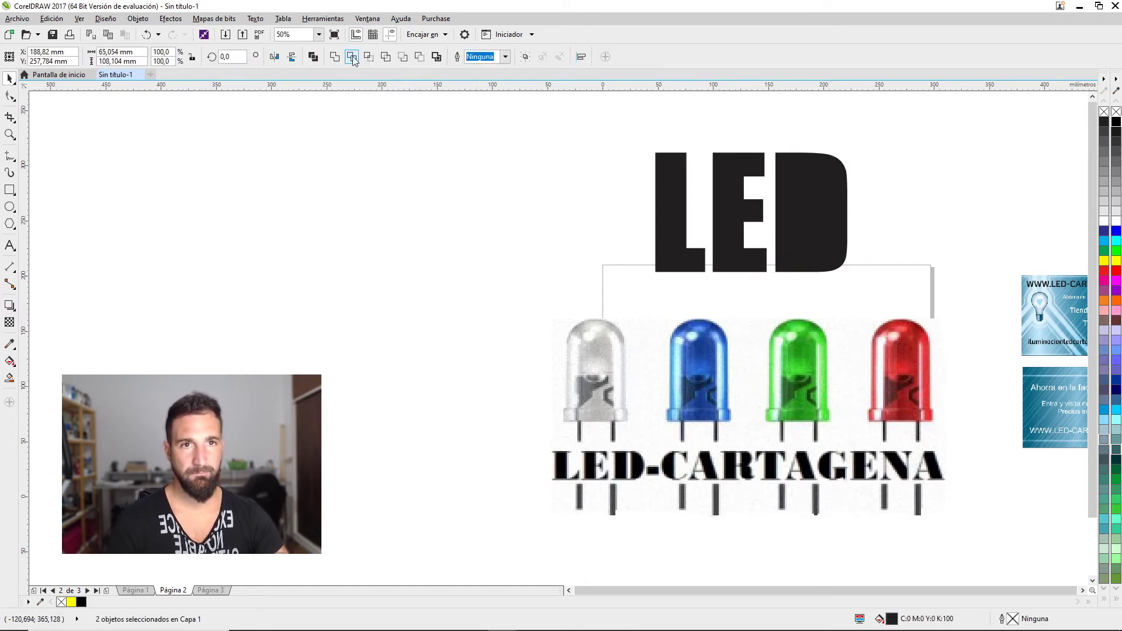
{"action": "left_click", "coordinate": [353, 58]}
{"action": "left_click", "coordinate": [812, 211]}
{"action": "key", "text": "Delete"}
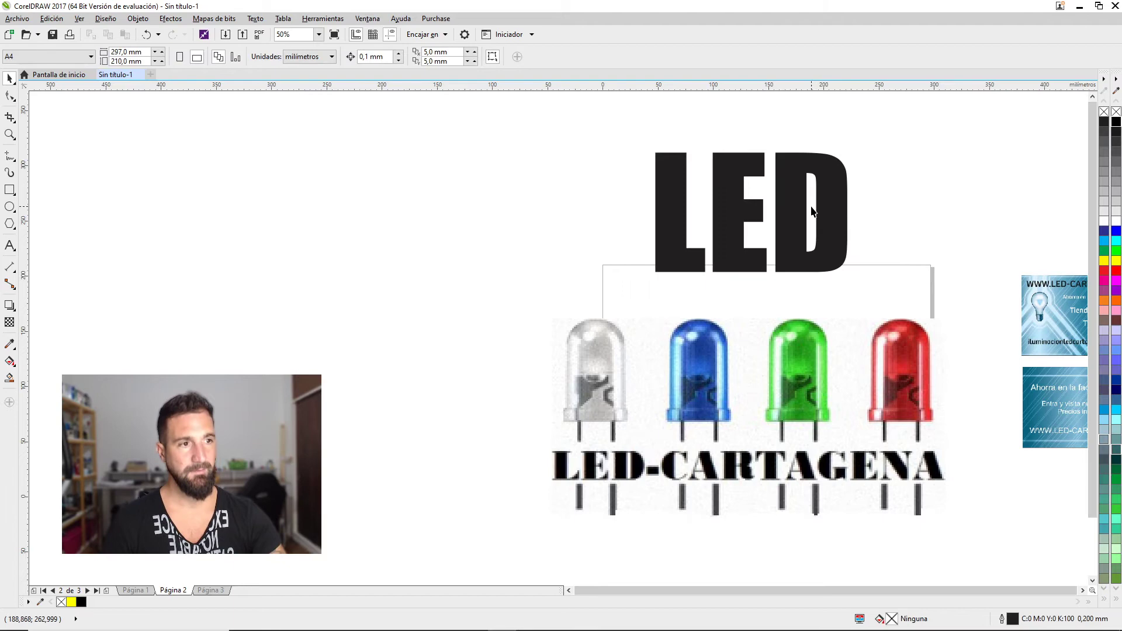
Colour the L red, the E green and the D blue
{"action": "left_click", "coordinate": [663, 259]}
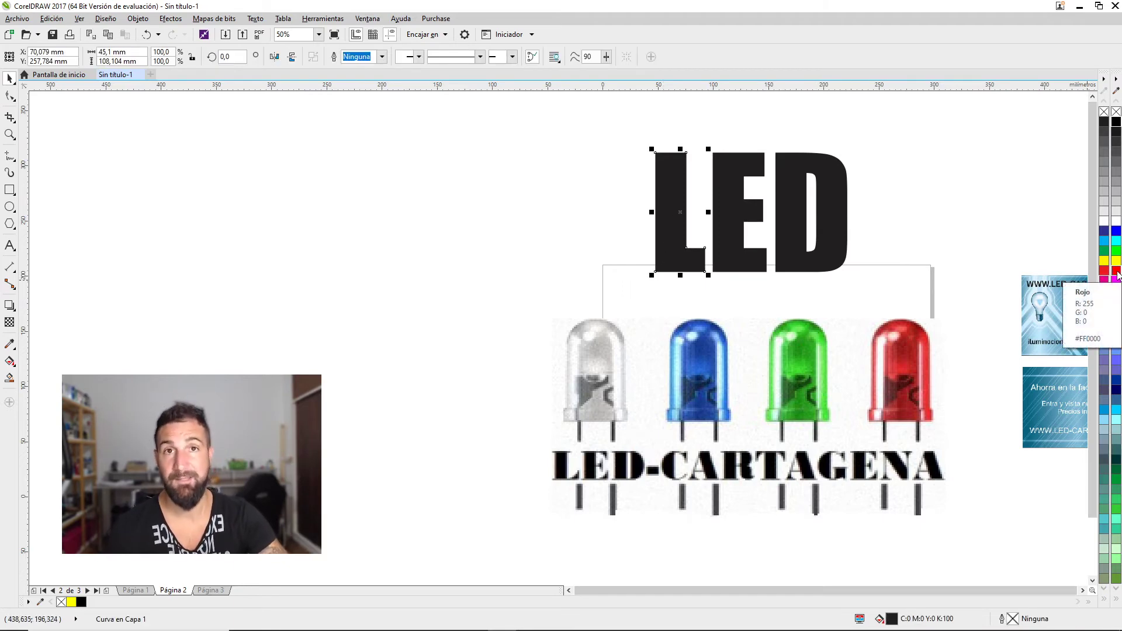
{"action": "left_click", "coordinate": [1117, 272]}
{"action": "left_click", "coordinate": [743, 257]}
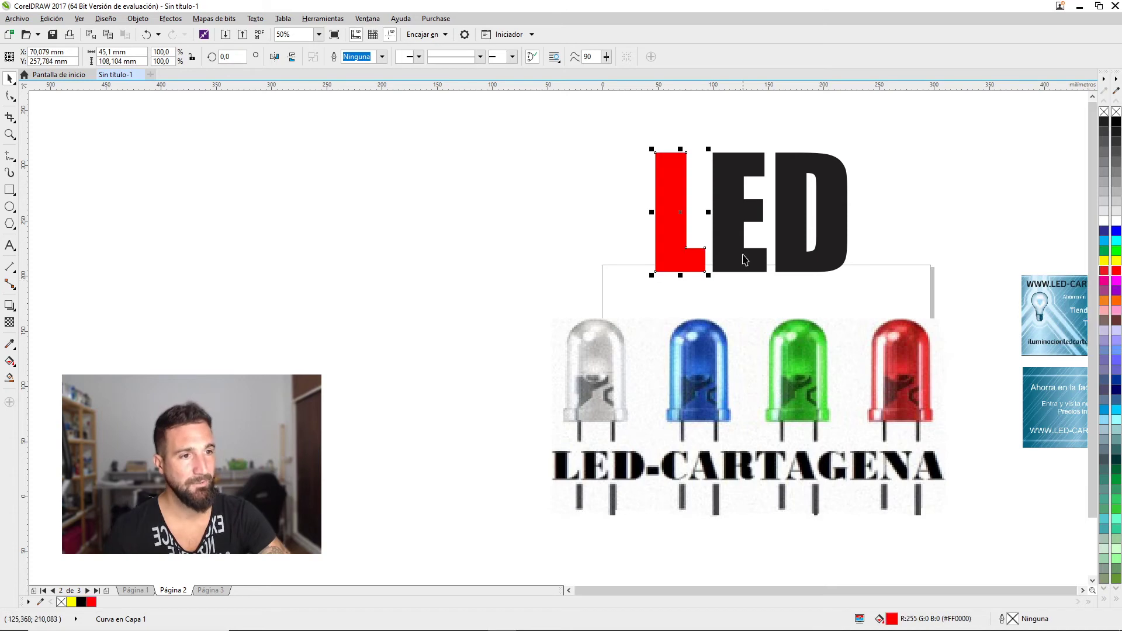
{"action": "left_click", "coordinate": [1117, 254]}
{"action": "key", "text": "Tab"}
{"action": "left_click", "coordinate": [1117, 231]}
Draw an empty text frame to the left of the logo
{"action": "left_click", "coordinate": [10, 245]}
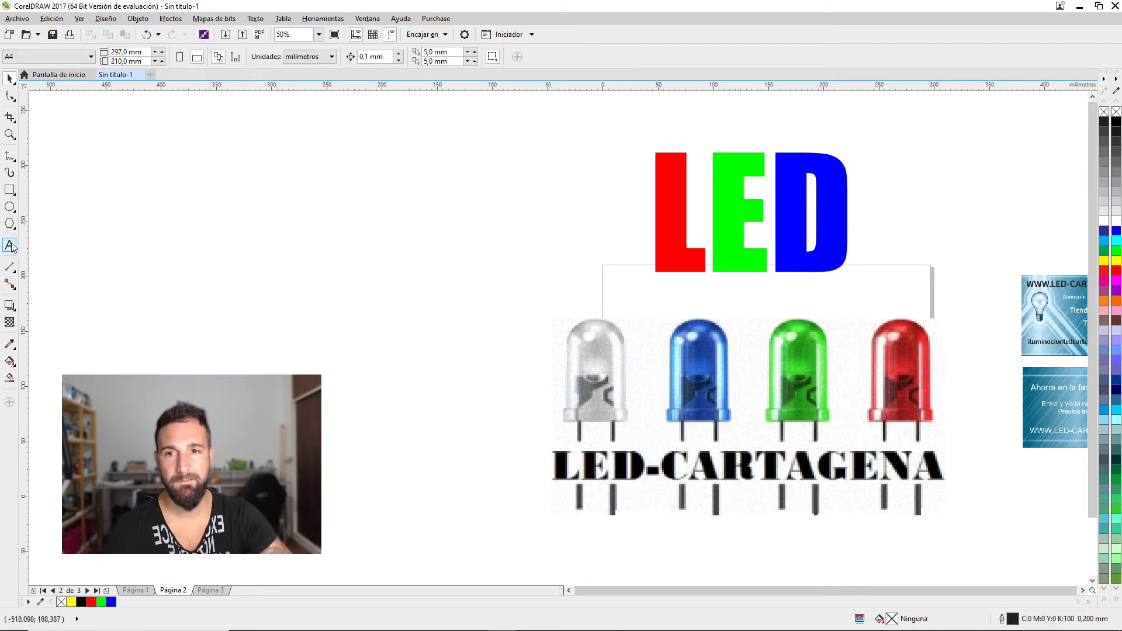
{"action": "left_click_drag", "start_coordinate": [209, 304], "coordinate": [245, 313]}
{"action": "left_click", "coordinate": [10, 78]}
Replace the empty frame with CARTAGENA text in Impact placed under the LED title
{"action": "key", "text": "Delete"}
{"action": "left_click", "coordinate": [10, 246]}
{"action": "left_click", "coordinate": [448, 253]}
{"action": "type", "text": "car"}
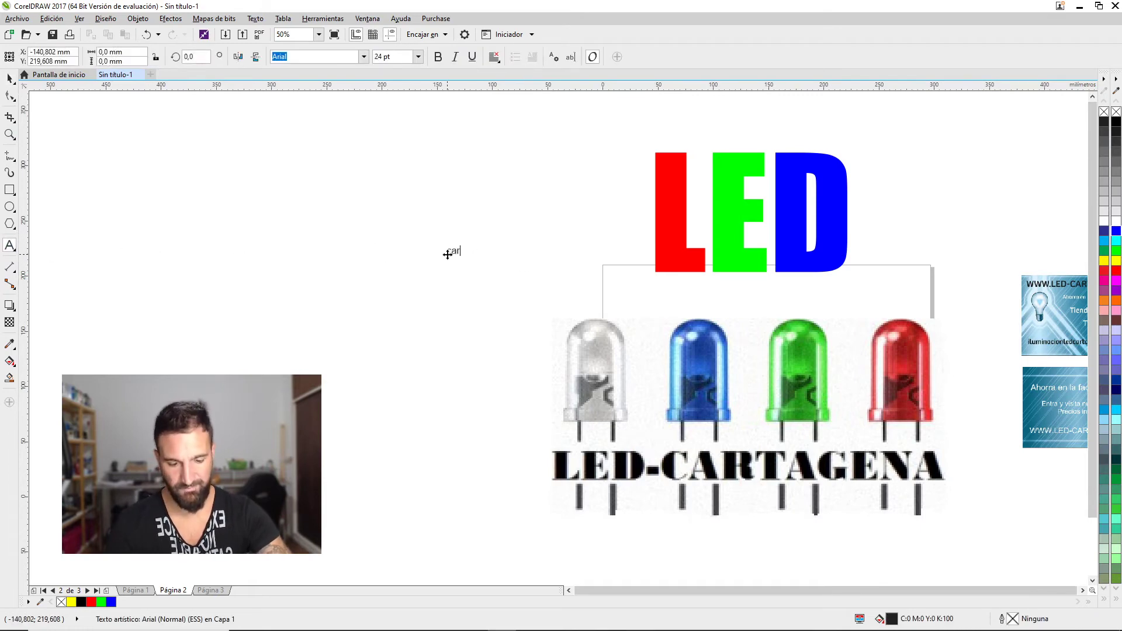
{"action": "type", "text": "CARTAGENA"}
{"action": "left_click", "coordinate": [10, 78]}
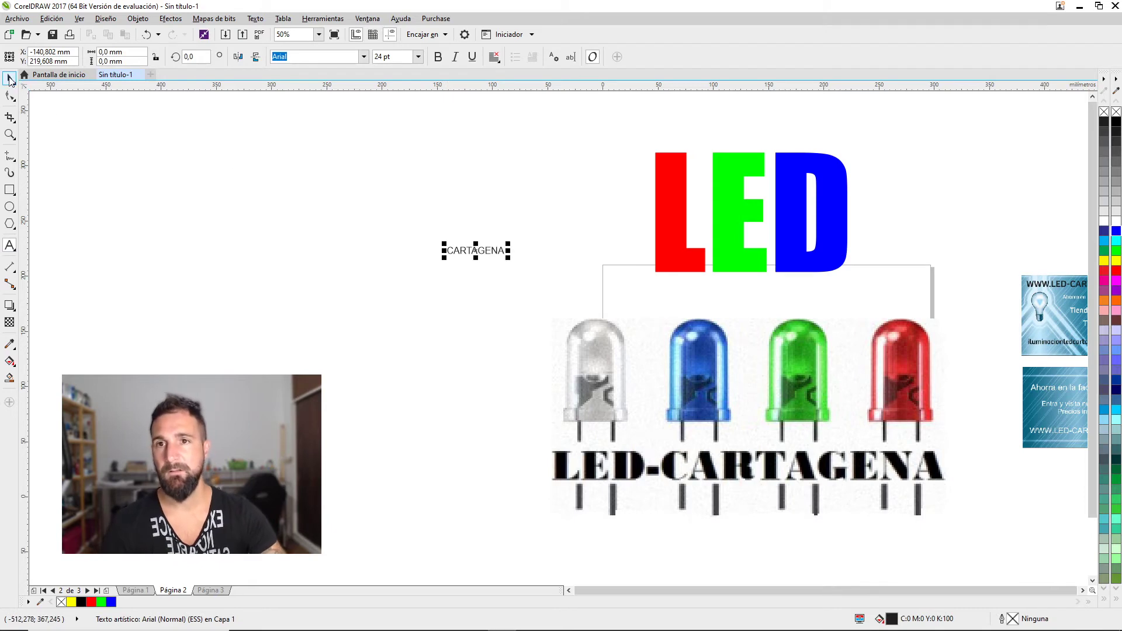
{"action": "left_click", "coordinate": [364, 56]}
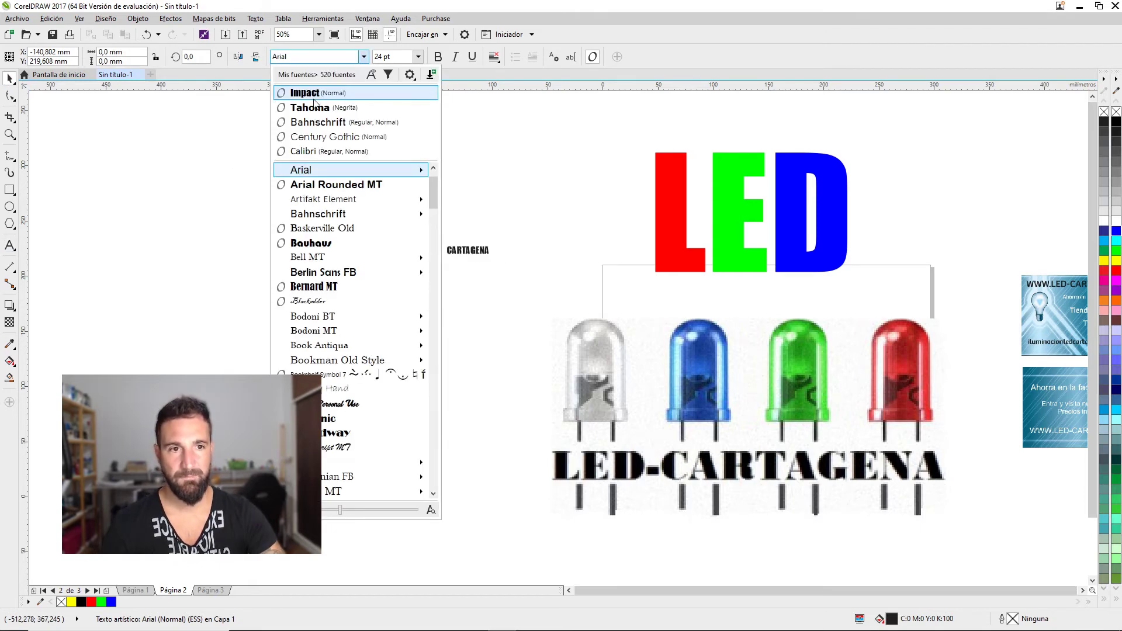
{"action": "left_click", "coordinate": [314, 96]}
{"action": "left_click_drag", "start_coordinate": [480, 256], "coordinate": [853, 346]}
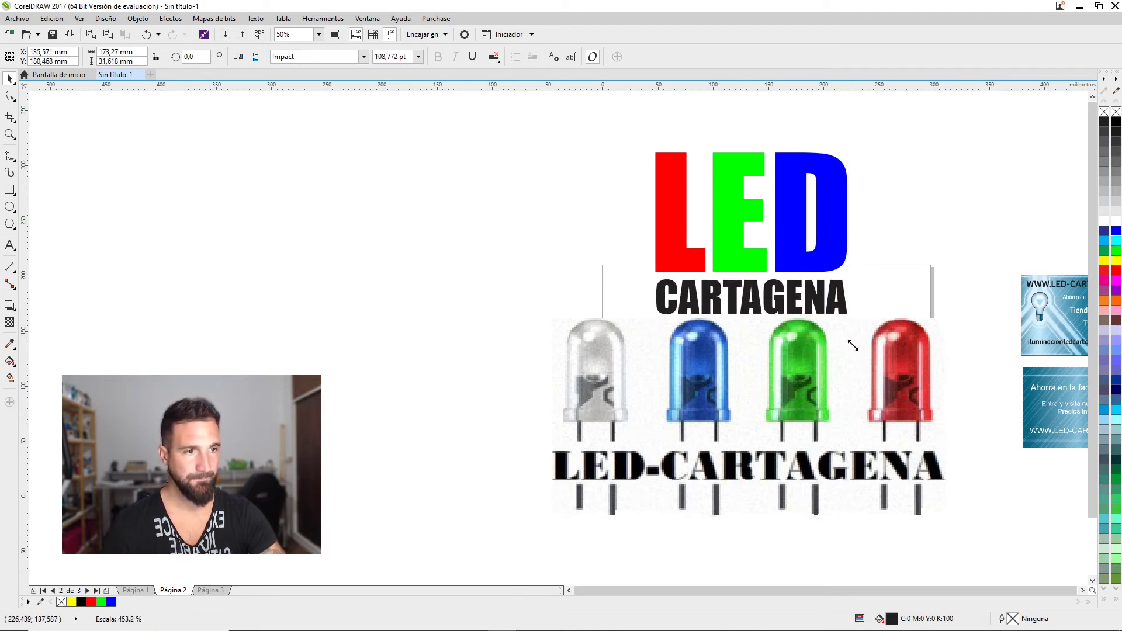
Centre CARTAGENA horizontally under the LED title
{"action": "left_click", "coordinate": [842, 251], "text": "shift"}
{"action": "key", "text": "l"}
{"action": "key", "text": "Escape"}
{"action": "left_click", "coordinate": [678, 286]}
{"action": "left_click", "coordinate": [675, 264]}
{"action": "left_click", "coordinate": [678, 283]}
{"action": "left_click", "coordinate": [671, 257], "text": "shift"}
{"action": "key", "text": "c"}
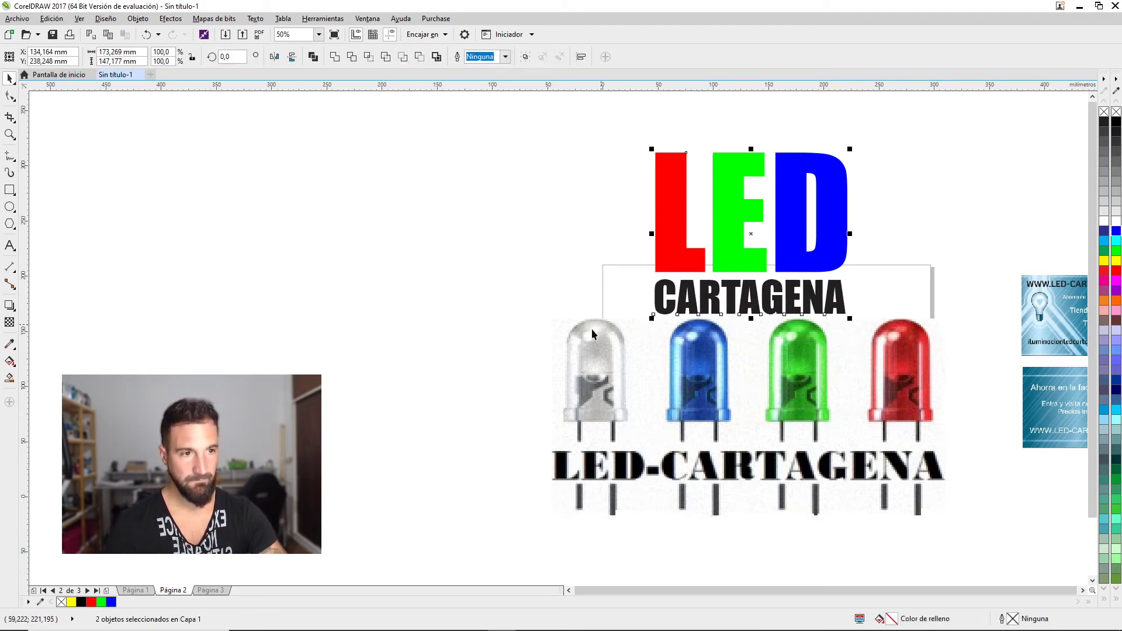
{"action": "left_click", "coordinate": [592, 334]}
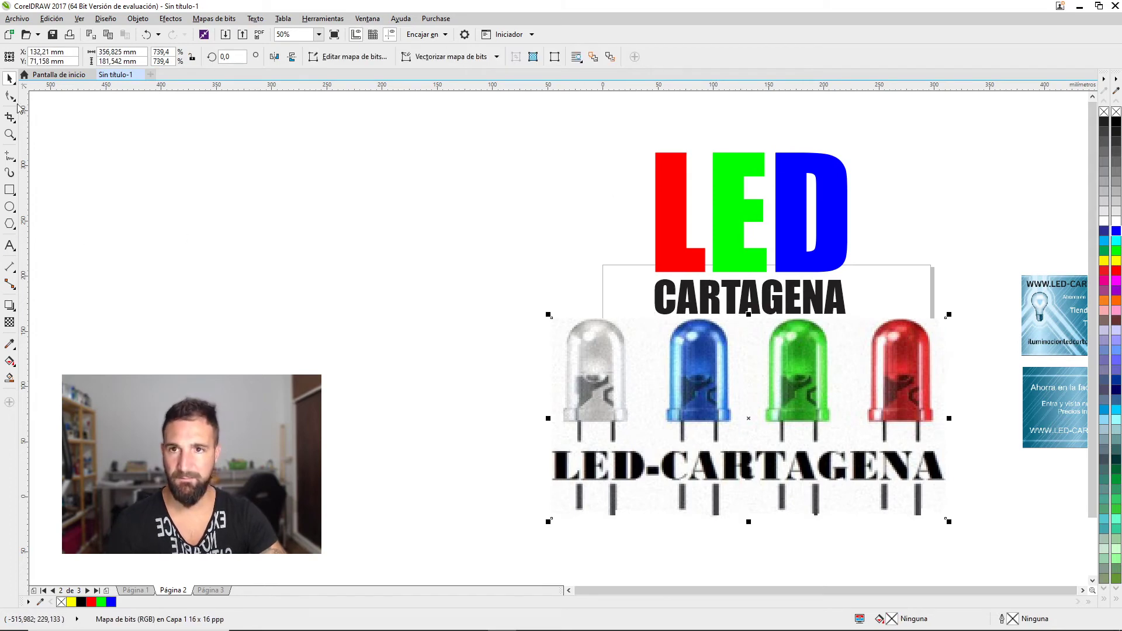
Widen CARTAGENA's letter spacing and scale it to fit under the title
{"action": "left_click", "coordinate": [10, 96]}
{"action": "left_click", "coordinate": [792, 299]}
{"action": "left_click_drag", "start_coordinate": [847, 318], "coordinate": [889, 318]}
{"action": "key", "text": "space"}
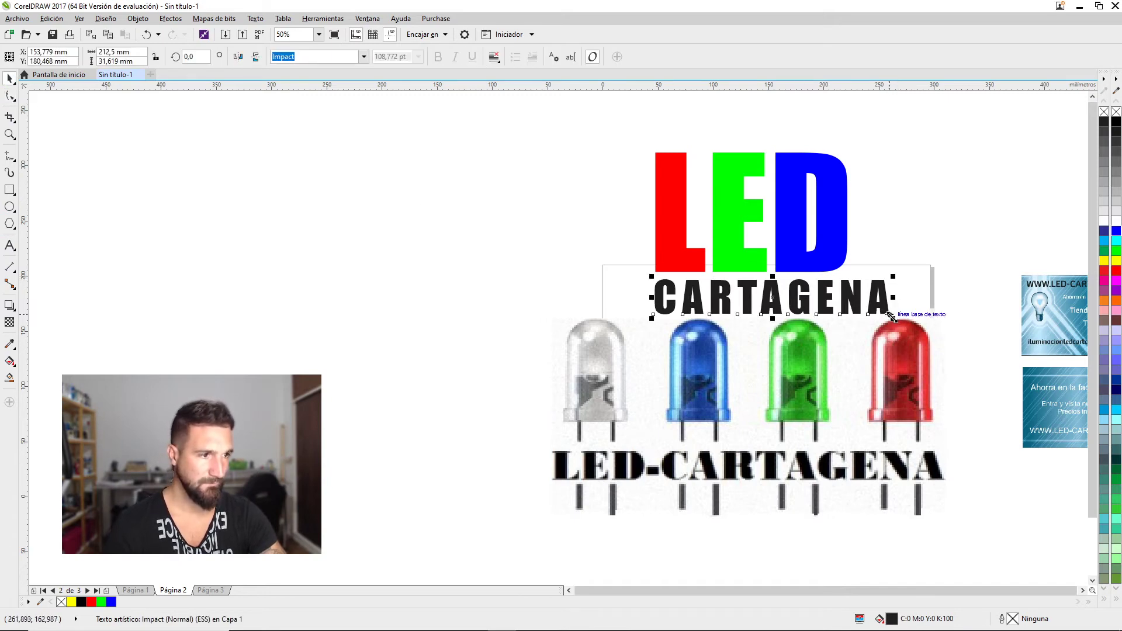
{"action": "left_click_drag", "start_coordinate": [893, 319], "coordinate": [875, 312]}
{"action": "left_click_drag", "start_coordinate": [868, 318], "coordinate": [863, 315]}
Delete the LED photo bitmap, keeping the logo objects in place
{"action": "left_click", "coordinate": [840, 373]}
{"action": "key", "text": "Delete"}
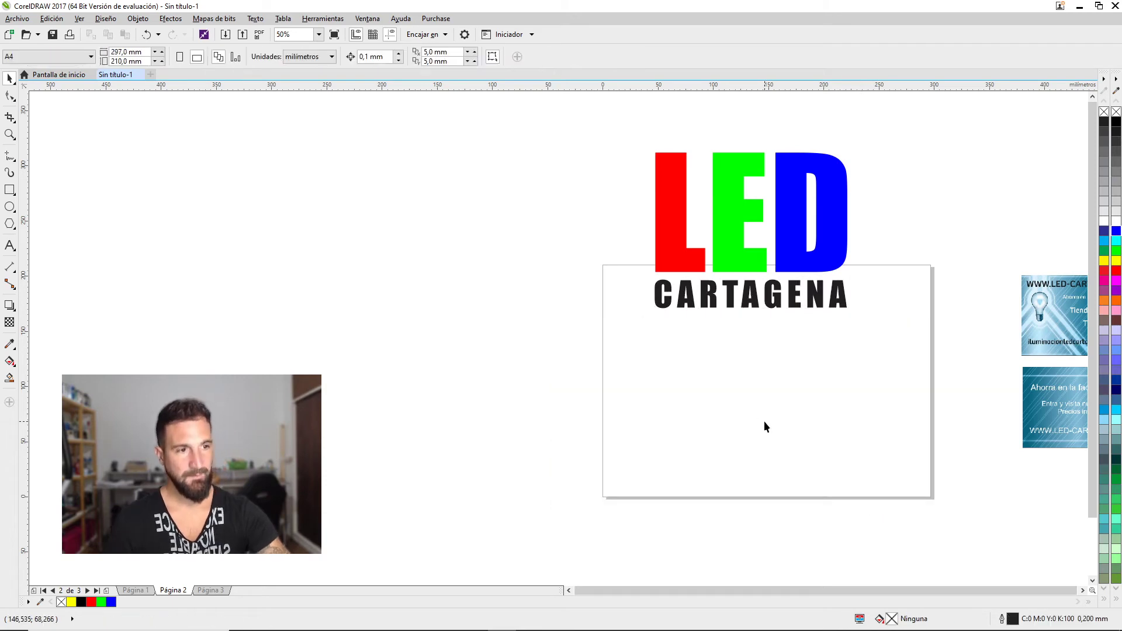
{"action": "key", "text": "ctrl+a"}
{"action": "left_click_drag", "start_coordinate": [822, 243], "coordinate": [836, 394]}
{"action": "left_click", "coordinate": [709, 405]}
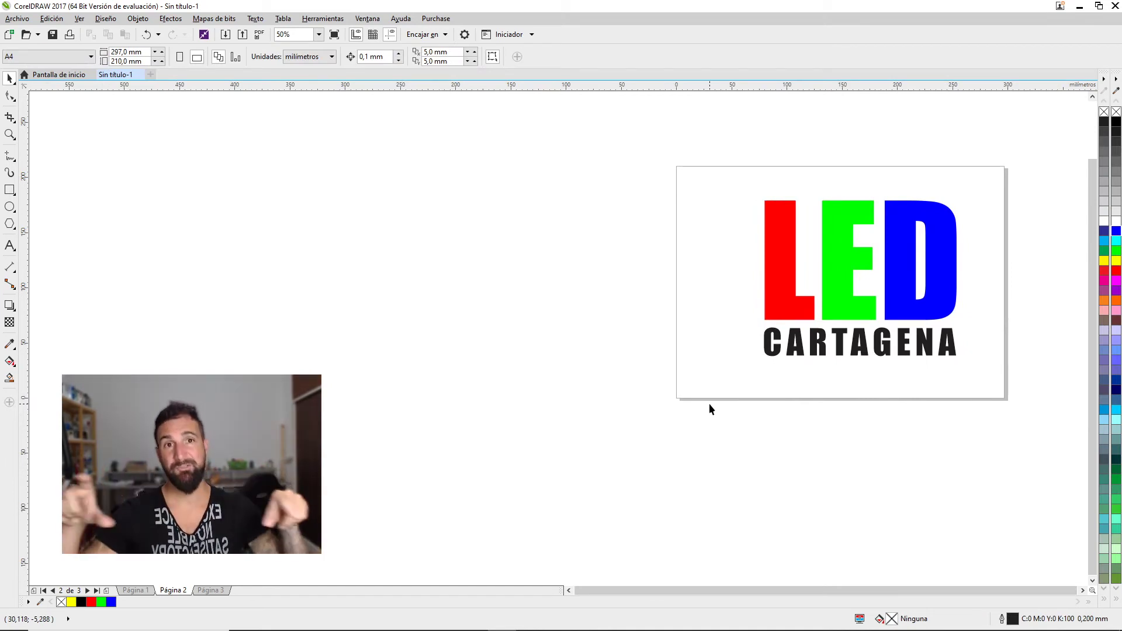
{"action": "key", "text": "ctrl+z"}
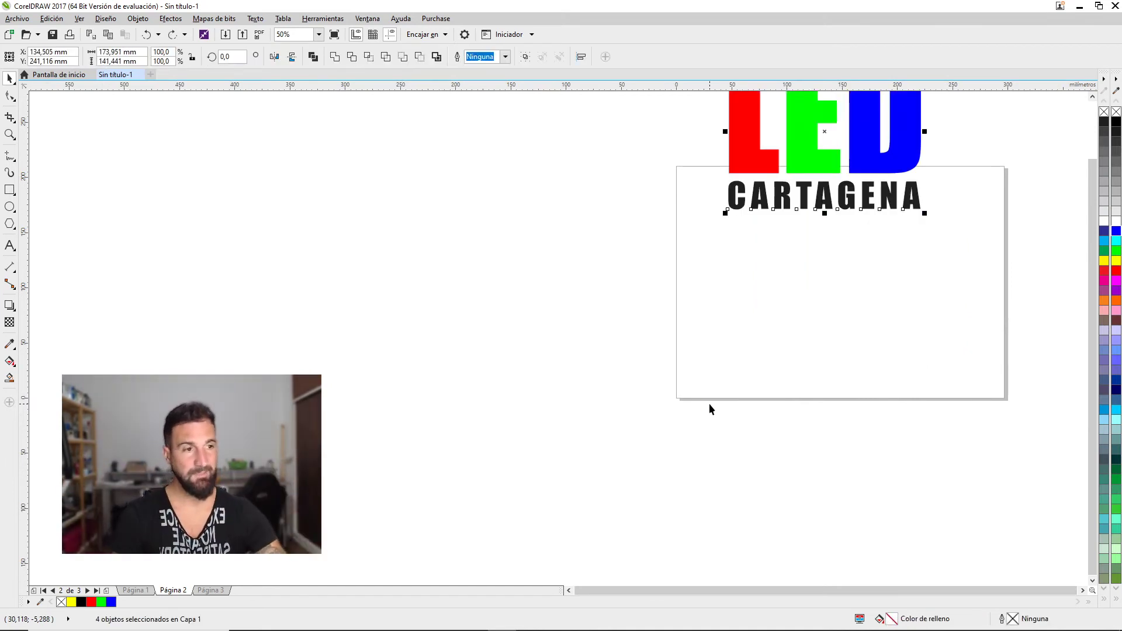
Move the four LED CARTAGENA objects into the white card page
{"action": "key", "text": "ctrl+v"}
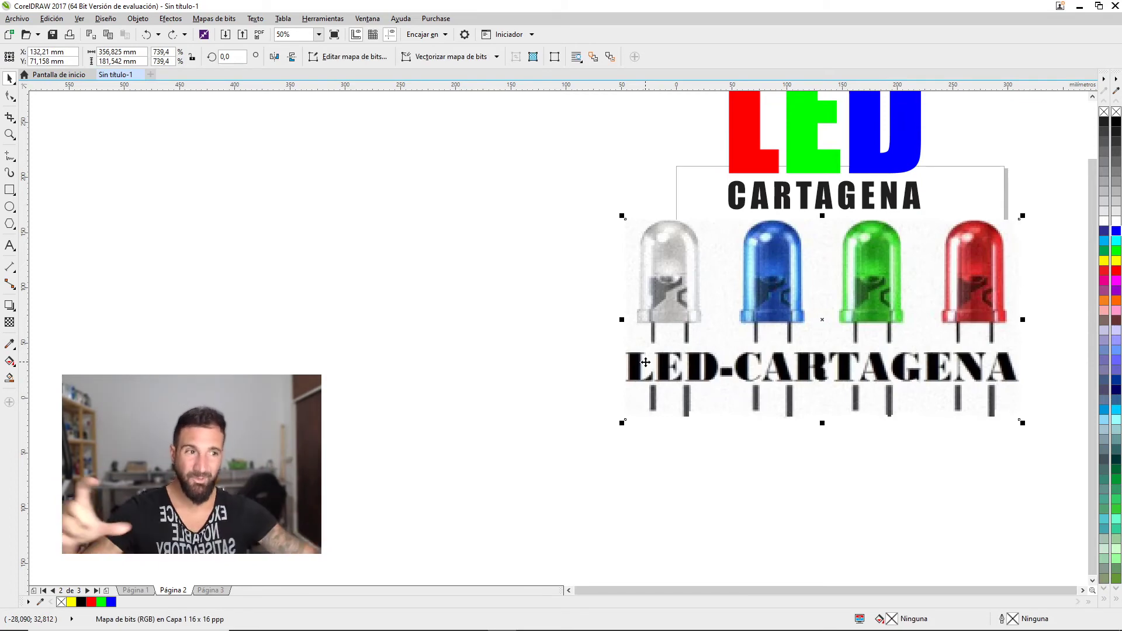
{"action": "scroll", "coordinate": [666, 282], "scroll_direction": "down", "scroll_amount": 2}
{"action": "left_click_drag", "start_coordinate": [666, 283], "coordinate": [748, 373]}
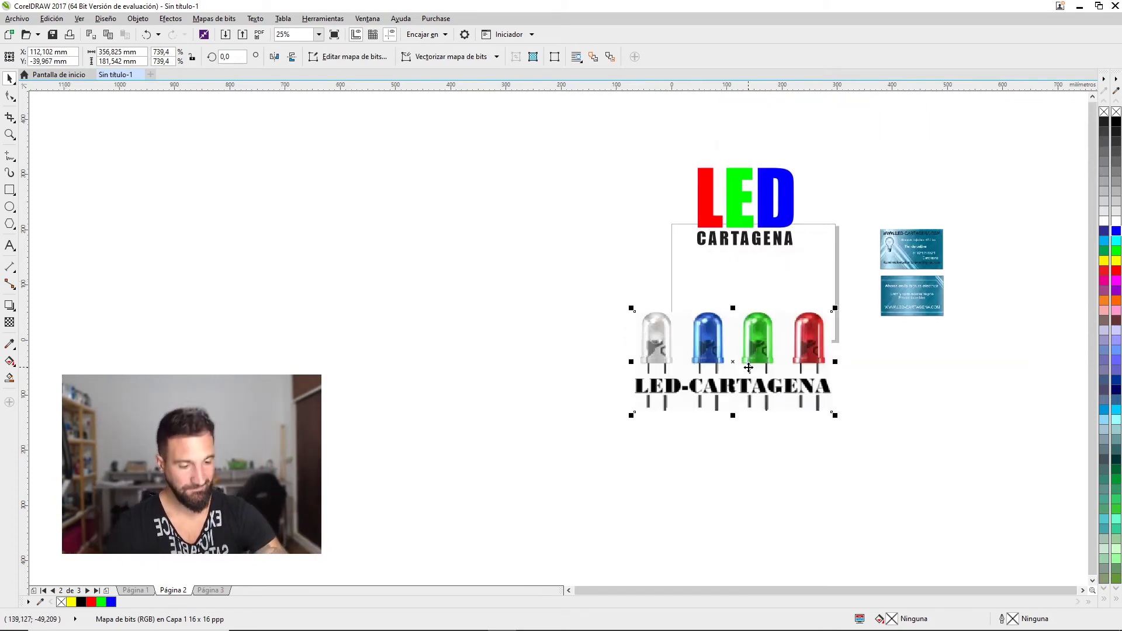
{"action": "key", "text": "Delete"}
{"action": "left_click_drag", "start_coordinate": [625, 114], "coordinate": [815, 243]}
{"action": "left_click_drag", "start_coordinate": [760, 192], "coordinate": [785, 265]}
{"action": "scroll", "coordinate": [785, 265], "scroll_direction": "up", "scroll_amount": 3}
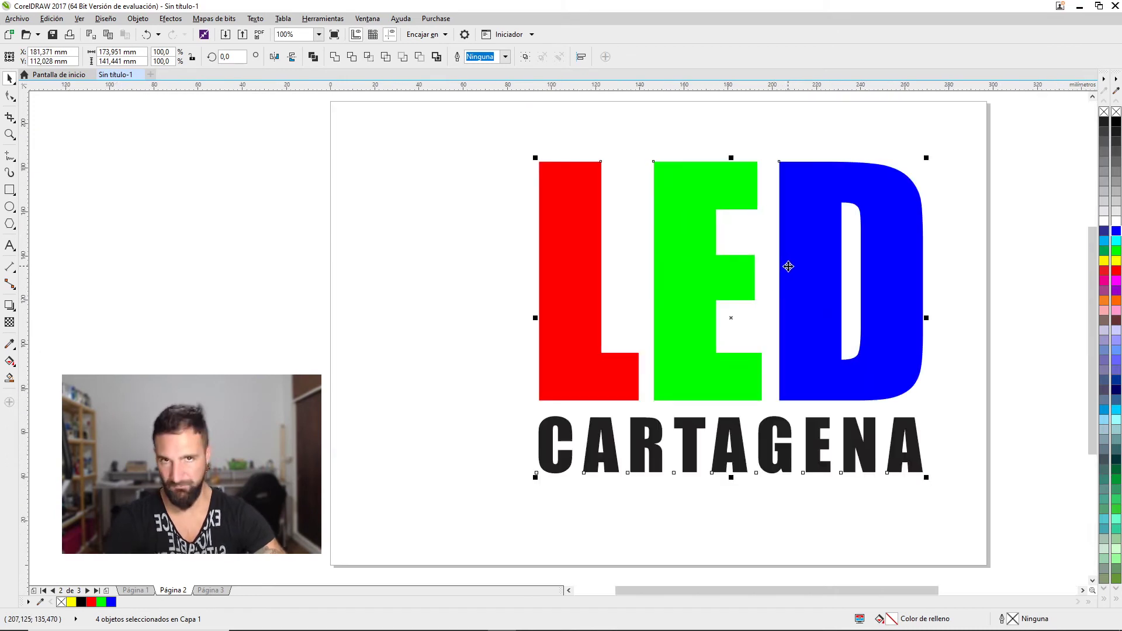
Give the green E an outside contour with a 4 mm offset
{"action": "left_click", "coordinate": [572, 272]}
{"action": "left_click", "coordinate": [680, 294]}
{"action": "left_click", "coordinate": [820, 305]}
{"action": "left_click", "coordinate": [699, 283], "text": "shift"}
{"action": "left_click", "coordinate": [552, 271], "text": "shift"}
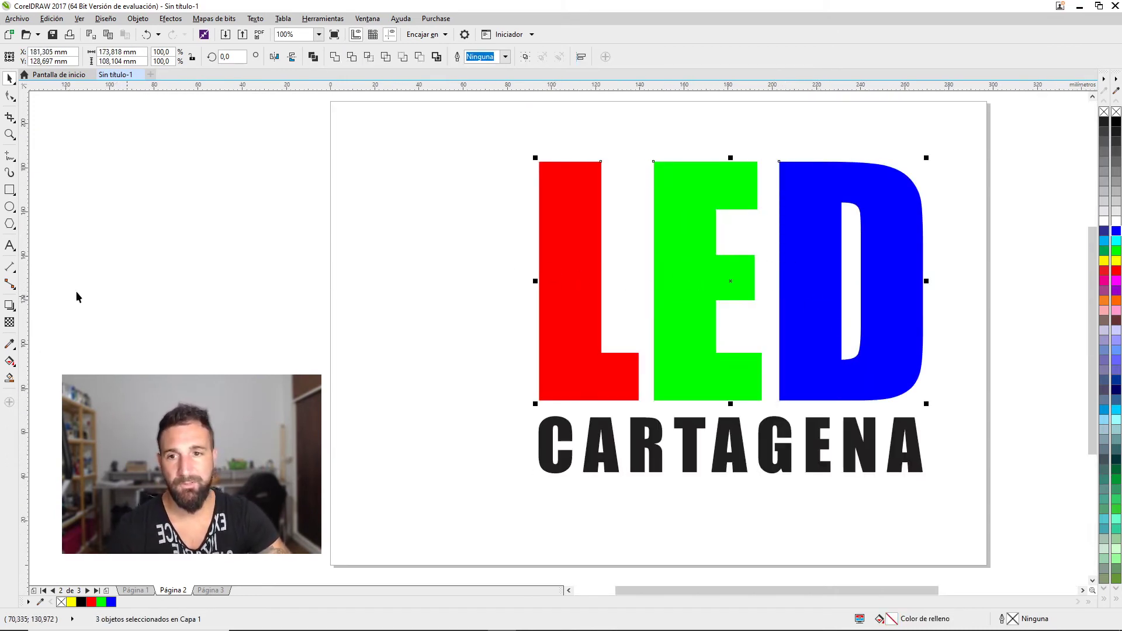
{"action": "left_click", "coordinate": [9, 305]}
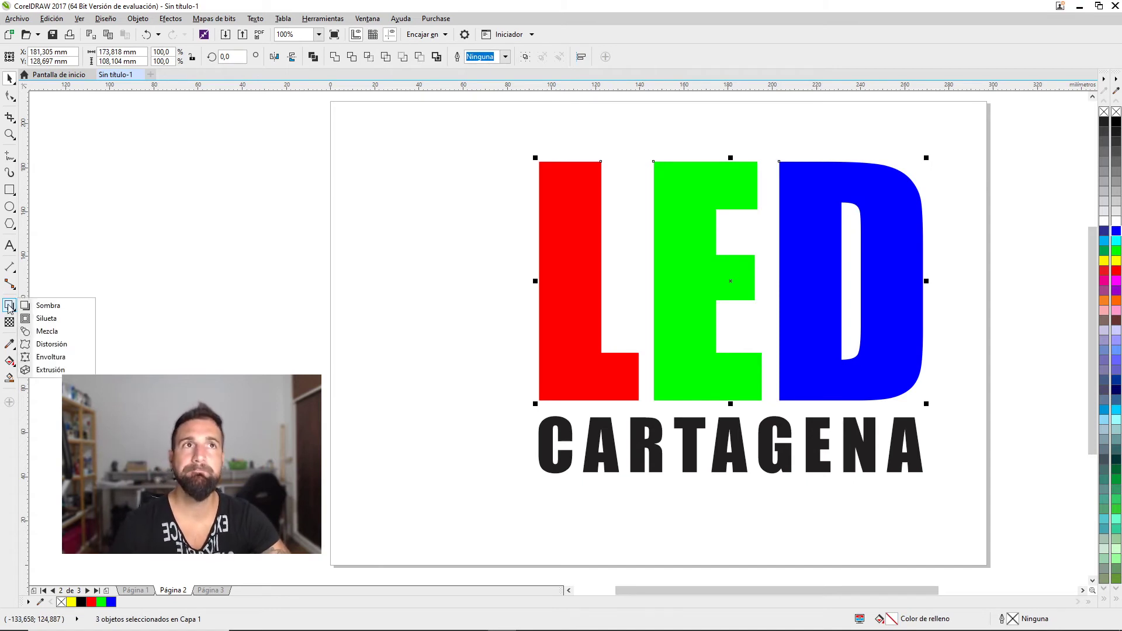
{"action": "left_click", "coordinate": [51, 321]}
{"action": "left_click", "coordinate": [691, 301]}
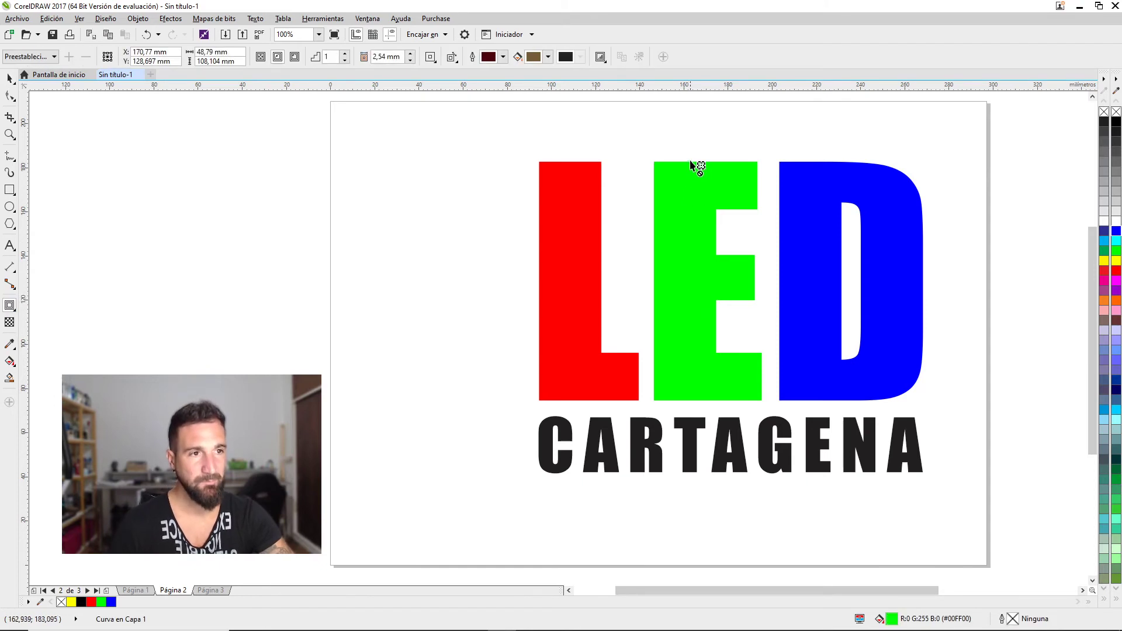
{"action": "left_click_drag", "start_coordinate": [687, 162], "coordinate": [649, 326]}
{"action": "left_click", "coordinate": [411, 53]}
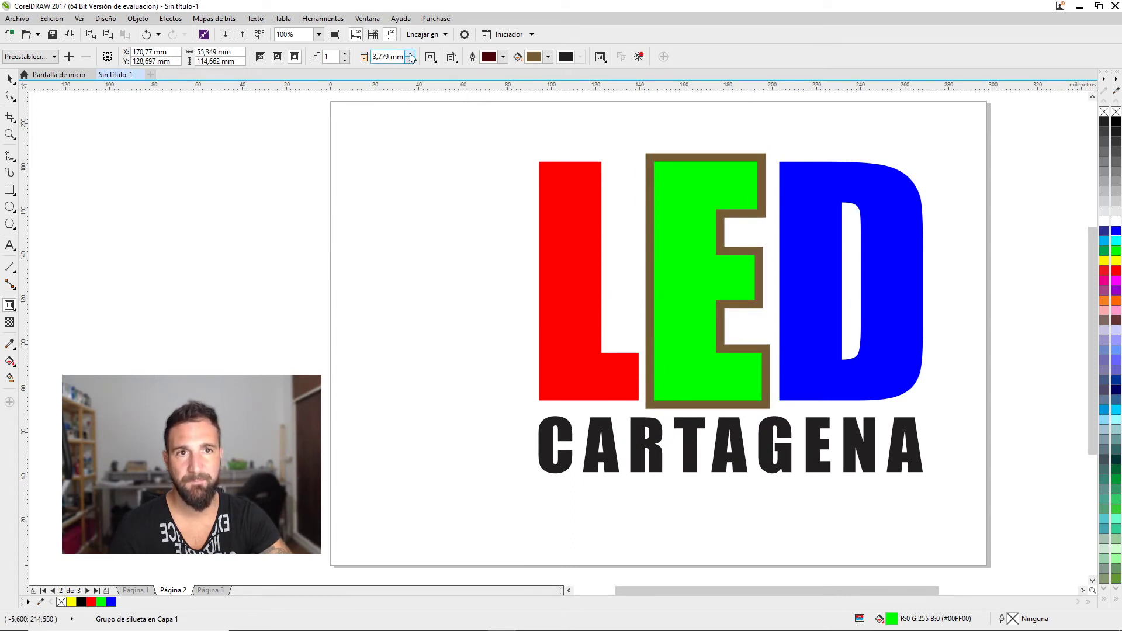
{"action": "type", "text": "4"}
{"action": "key", "text": "Return"}
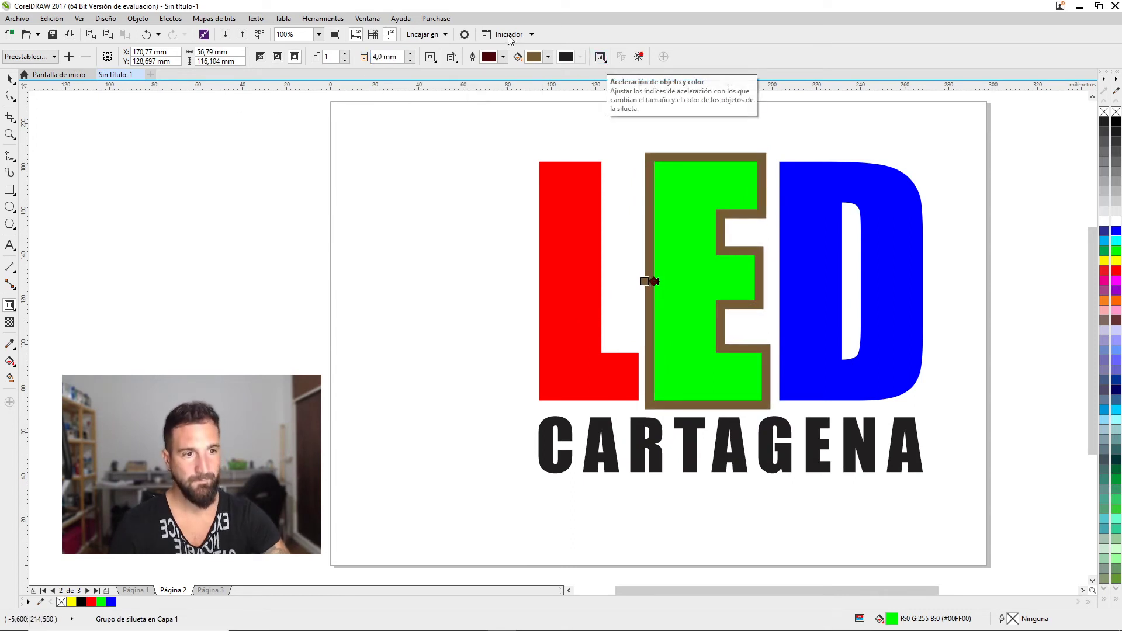
Give the red L an outside contour with a 4 mm offset
{"action": "left_click", "coordinate": [9, 78]}
{"action": "left_click", "coordinate": [588, 192]}
{"action": "left_click", "coordinate": [10, 305]}
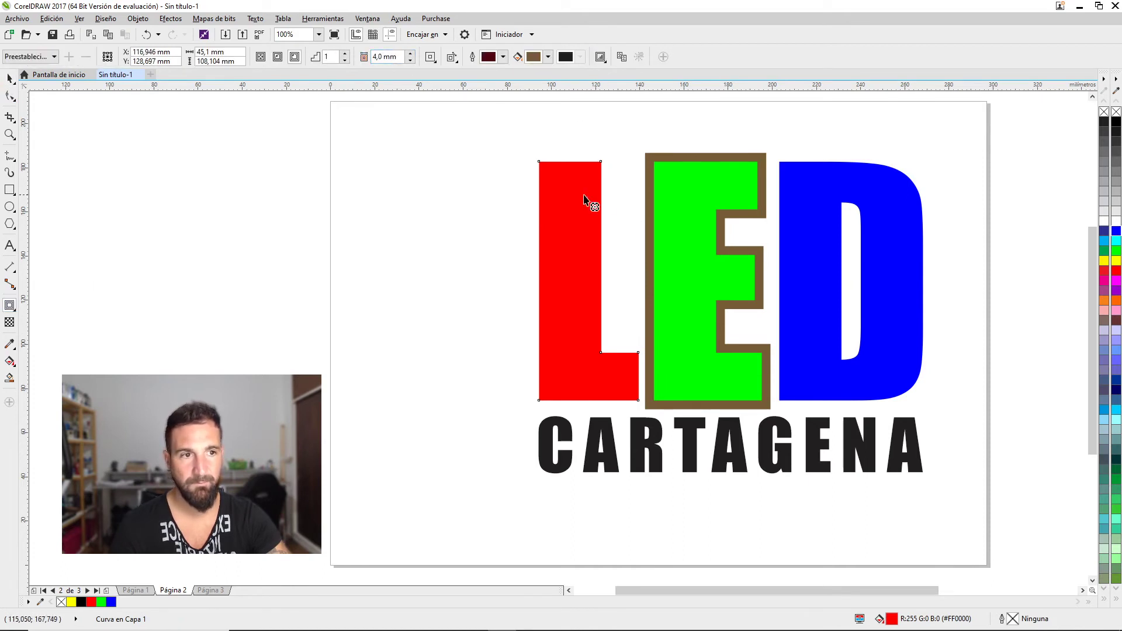
{"action": "left_click_drag", "start_coordinate": [571, 213], "coordinate": [528, 206]}
{"action": "key", "text": "ctrl+z"}
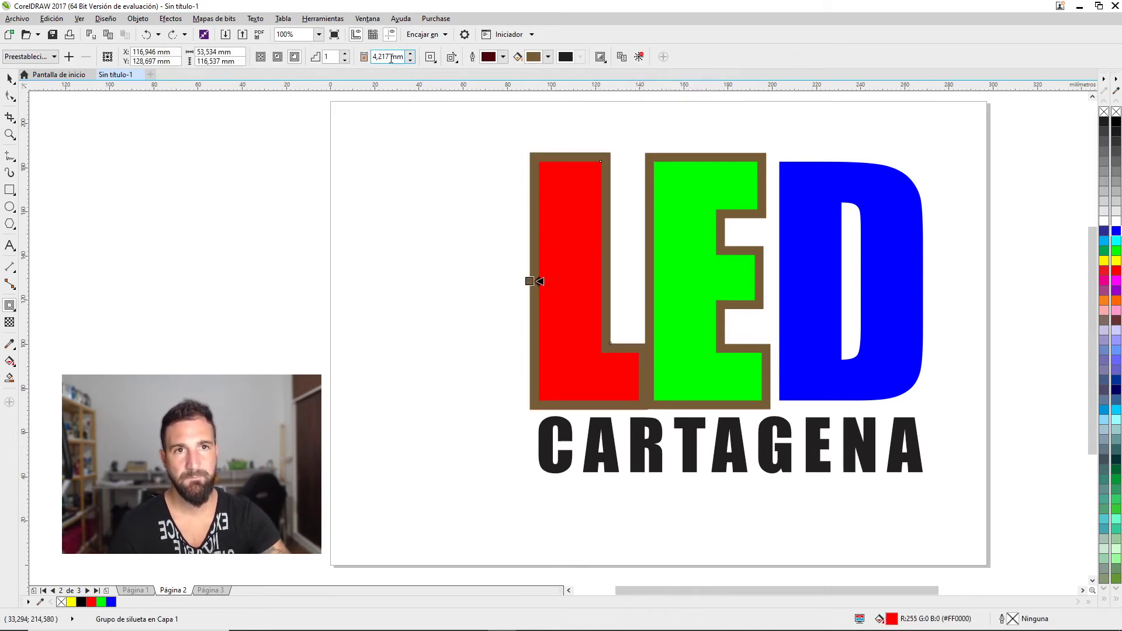
{"action": "type", "text": "4"}
{"action": "key", "text": "Return"}
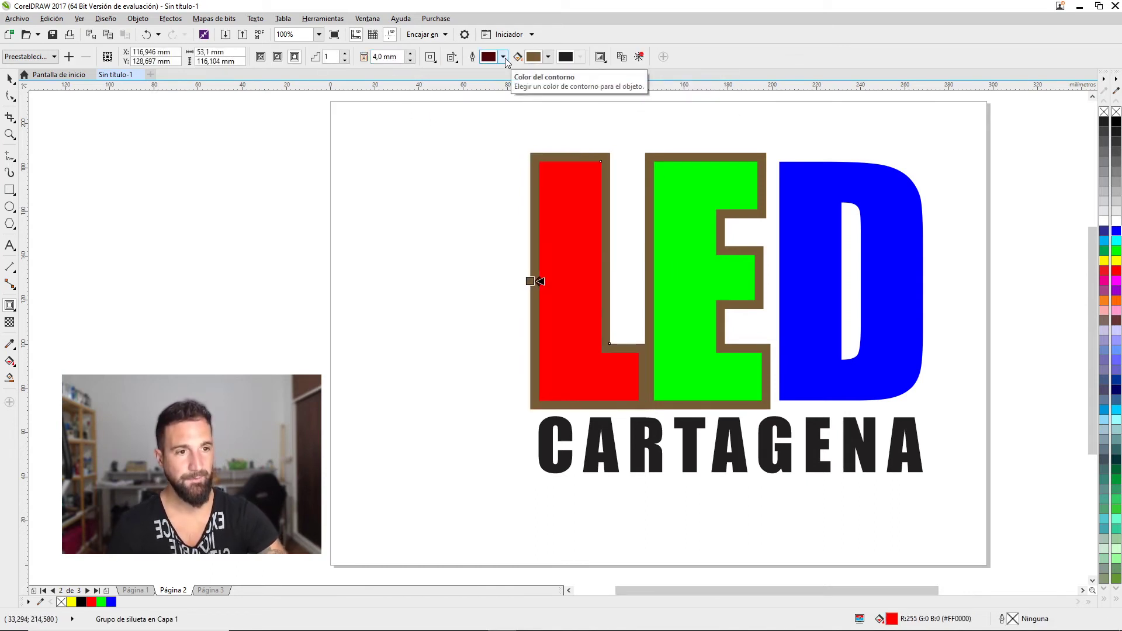
Give the blue D a brown outside contour with a 4 mm offset
{"action": "left_click", "coordinate": [804, 177]}
{"action": "left_click_drag", "start_coordinate": [827, 218], "coordinate": [760, 228]}
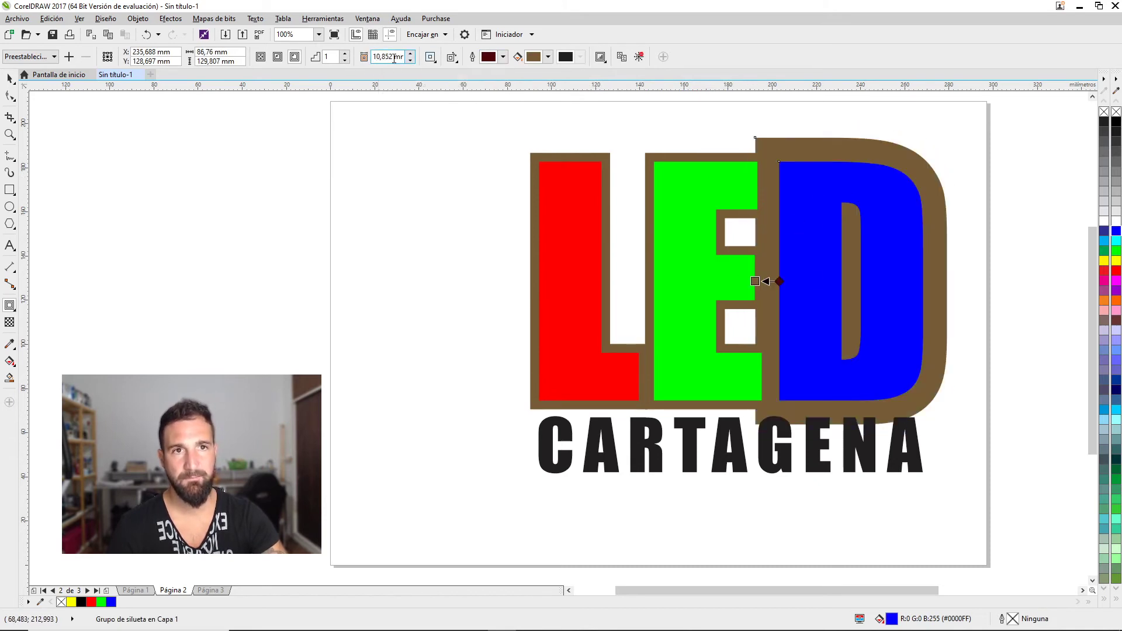
{"action": "left_click_drag", "start_coordinate": [394, 57], "coordinate": [343, 56]}
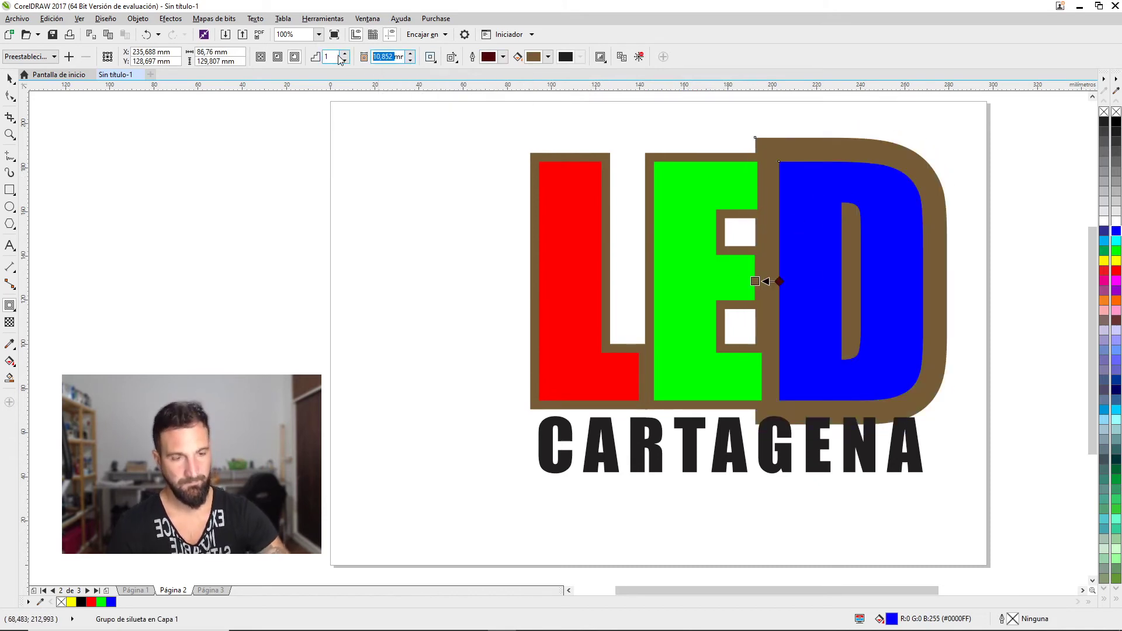
{"action": "type", "text": "4"}
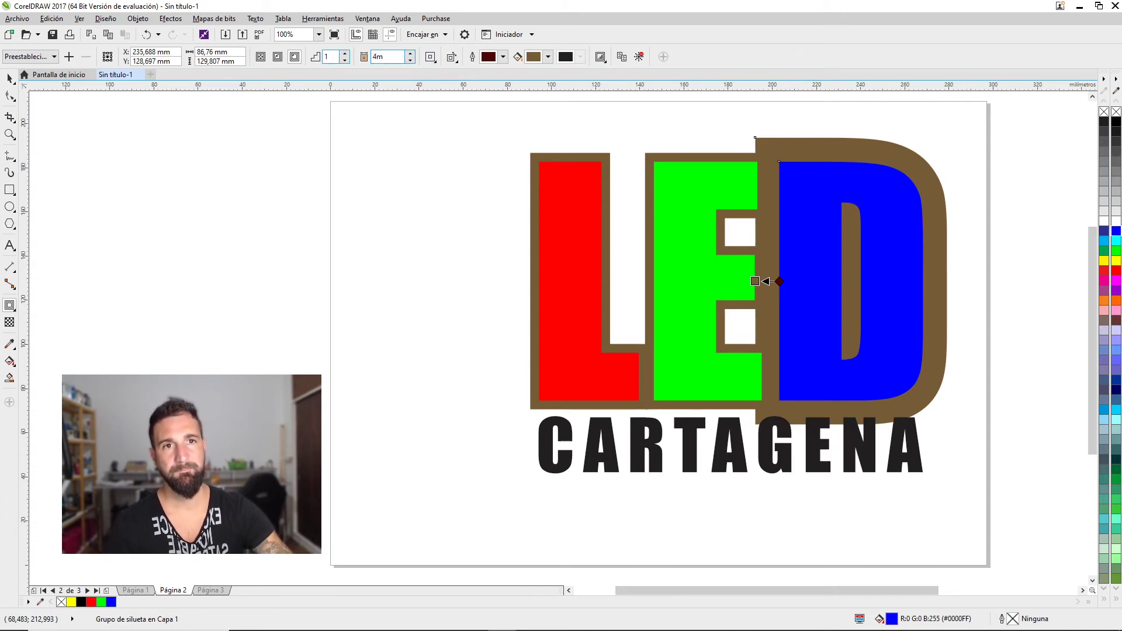
{"action": "key", "text": "Return"}
{"action": "left_click", "coordinate": [9, 77]}
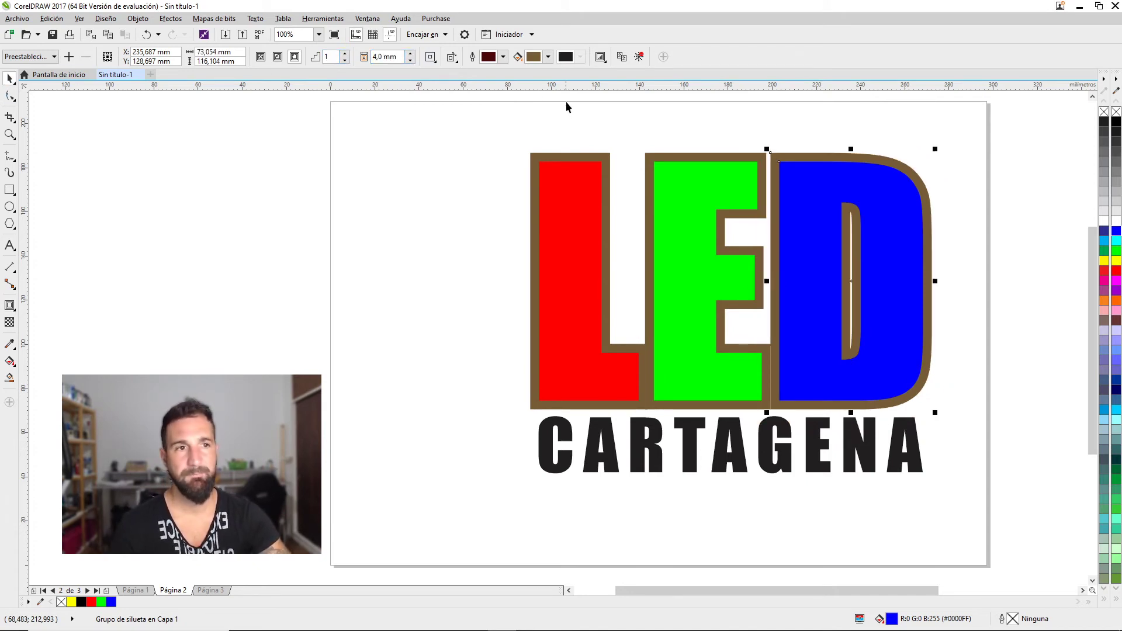
Separate the E and D contour groups and colour the three letter contours black
{"action": "right_click", "coordinate": [608, 157]}
{"action": "left_click", "coordinate": [671, 155]}
{"action": "right_click", "coordinate": [678, 157]}
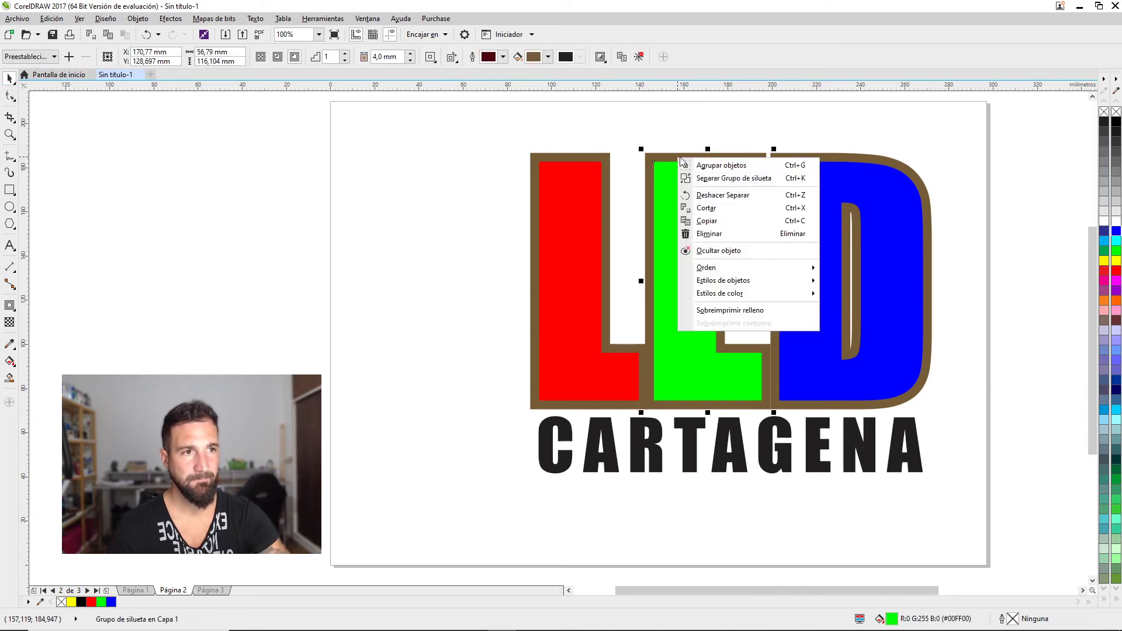
{"action": "left_click", "coordinate": [709, 178]}
{"action": "right_click", "coordinate": [798, 158]}
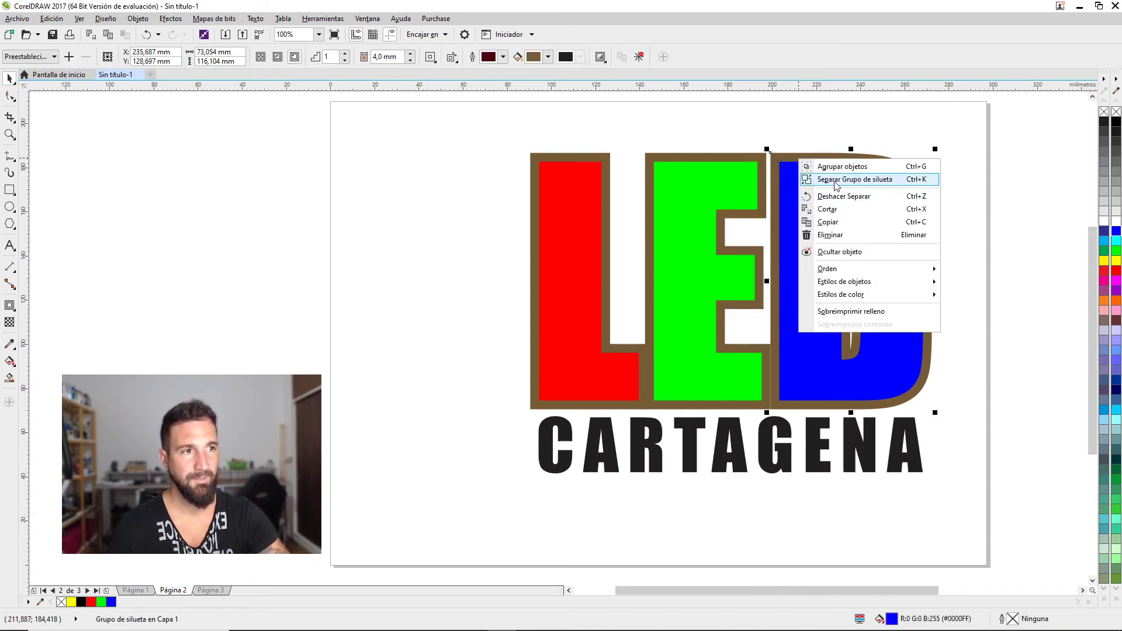
{"action": "left_click", "coordinate": [830, 178]}
{"action": "left_click_drag", "start_coordinate": [789, 125], "coordinate": [650, 145]}
{"action": "left_click_drag", "start_coordinate": [564, 158], "coordinate": [564, 158]}
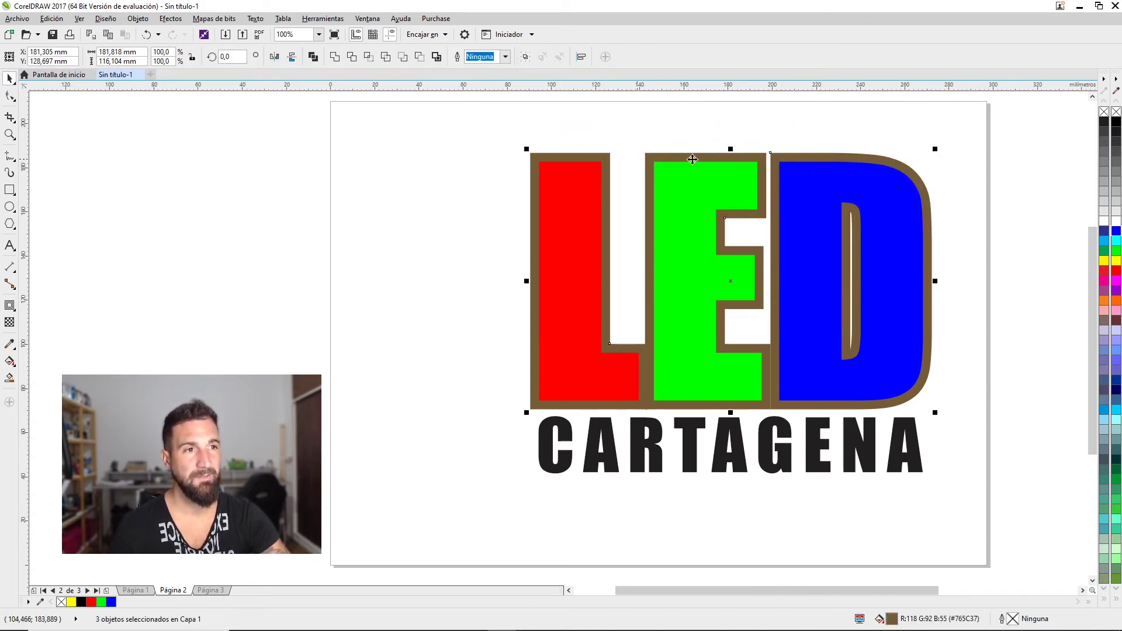
{"action": "right_click", "coordinate": [1116, 122]}
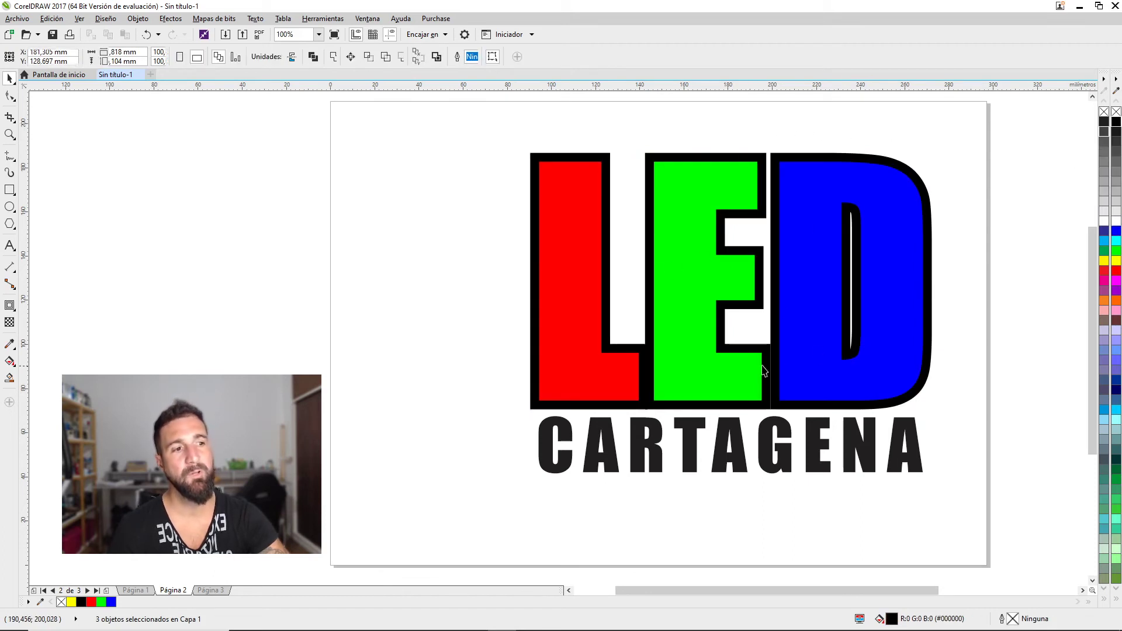
{"action": "left_click", "coordinate": [762, 320]}
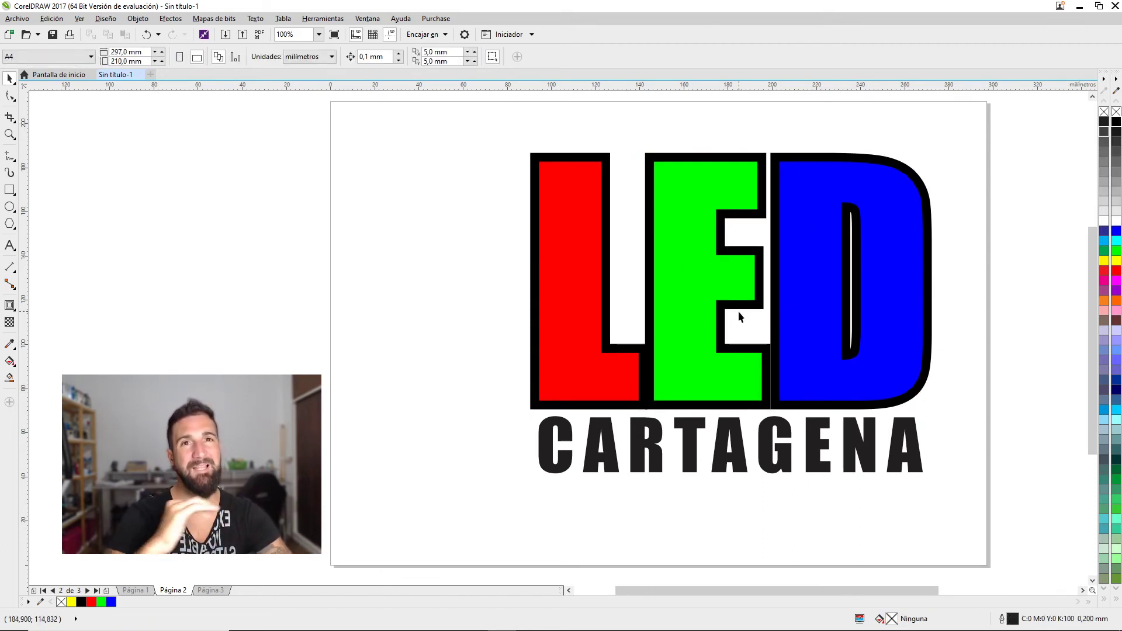
Draw a rectangle of about 181 × 38.9 mm enclosing the CARTAGENA text
{"action": "scroll", "coordinate": [665, 327], "scroll_direction": "down", "scroll_amount": 2}
{"action": "left_click", "coordinate": [687, 389]}
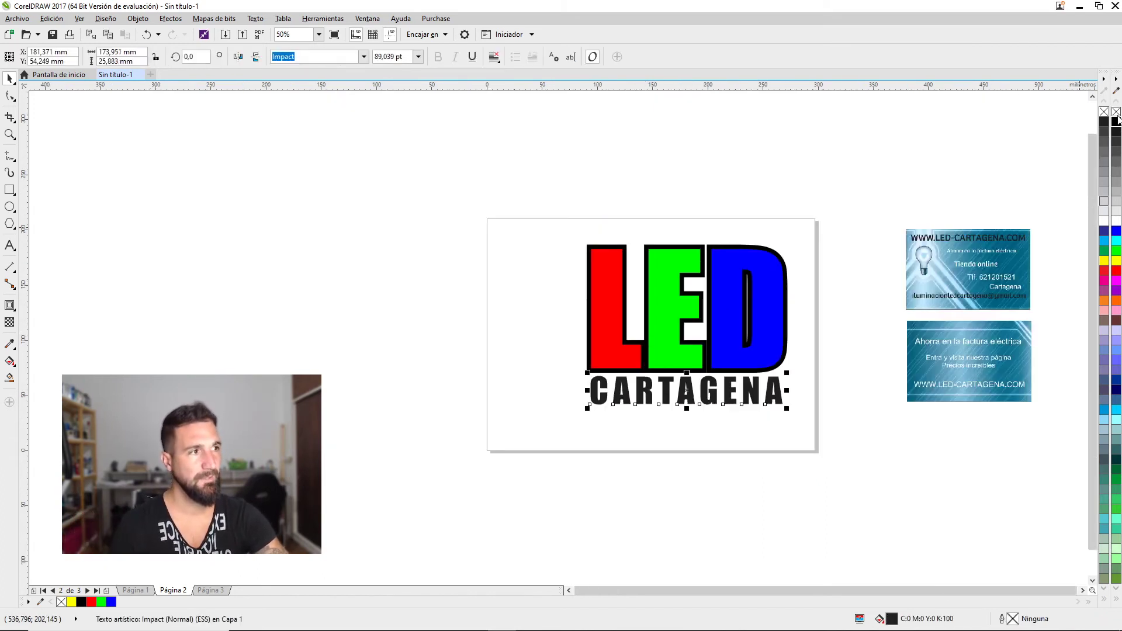
{"action": "left_click", "coordinate": [726, 329]}
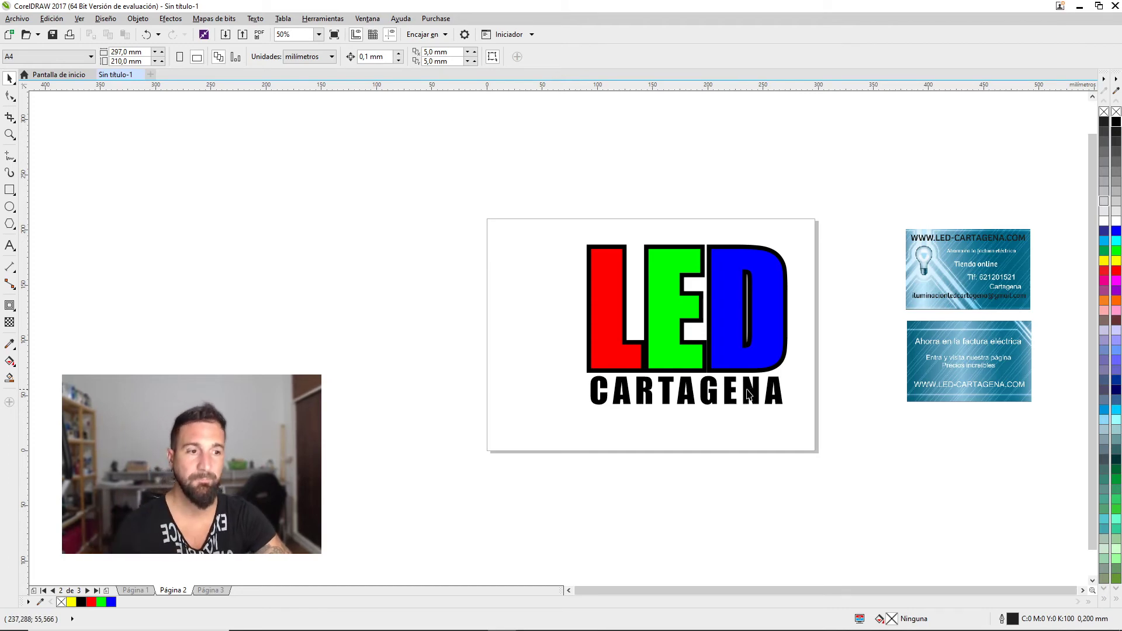
{"action": "scroll", "coordinate": [744, 383], "scroll_direction": "down", "scroll_amount": 1}
{"action": "scroll", "coordinate": [754, 363], "scroll_direction": "left", "scroll_amount": 2}
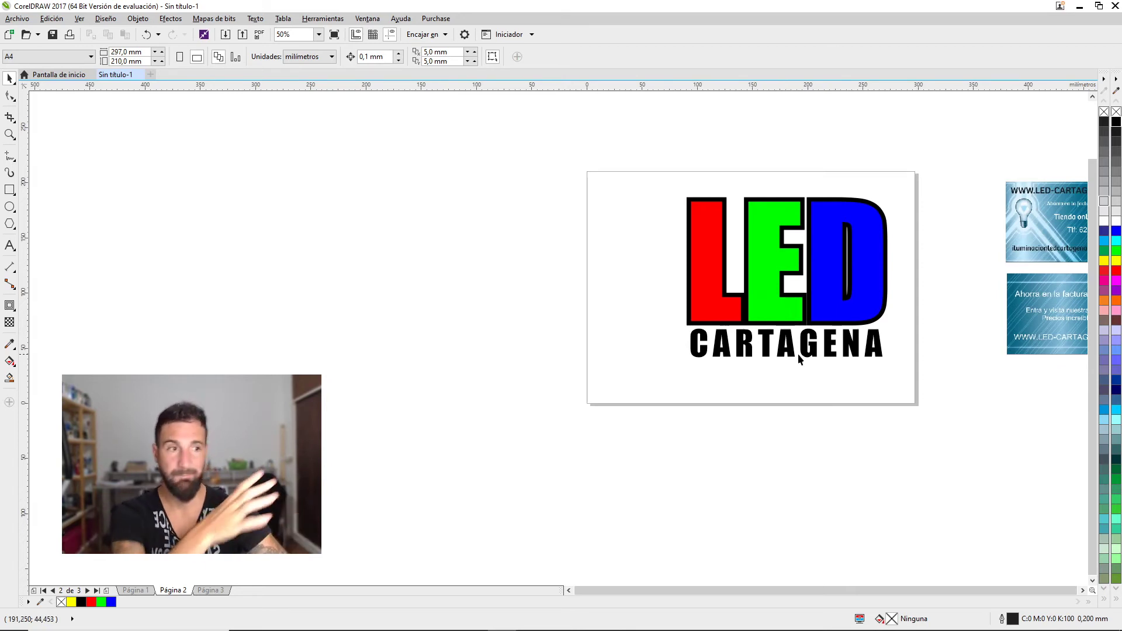
{"action": "scroll", "coordinate": [802, 351], "scroll_direction": "up", "scroll_amount": 1}
{"action": "left_click", "coordinate": [585, 312]}
{"action": "left_click", "coordinate": [10, 172]}
{"action": "left_click_drag", "start_coordinate": [547, 297], "coordinate": [947, 384]}
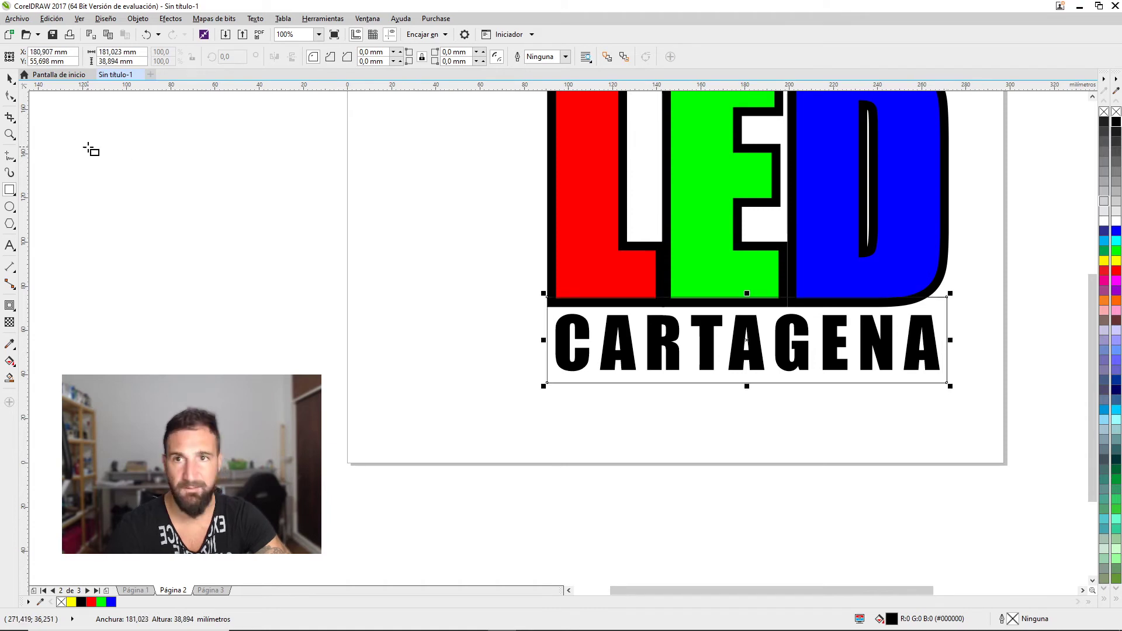
{"action": "left_click", "coordinate": [10, 78]}
Stretch the rectangle up to the letters, fill it black behind CARTAGENA, and make the text white
{"action": "left_click_drag", "start_coordinate": [748, 293], "coordinate": [748, 258]}
{"action": "left_click", "coordinate": [1117, 121]}
{"action": "key", "text": "shift+Page_Down"}
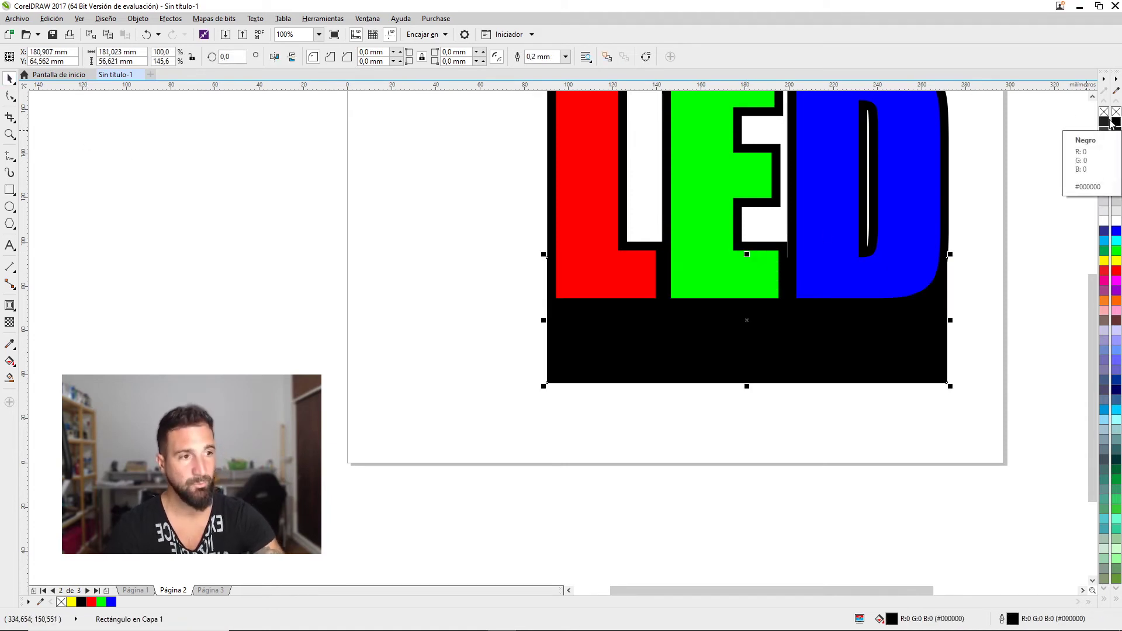
{"action": "left_click_drag", "start_coordinate": [1005, 276], "coordinate": [433, 453]}
{"action": "left_click", "coordinate": [1116, 221]}
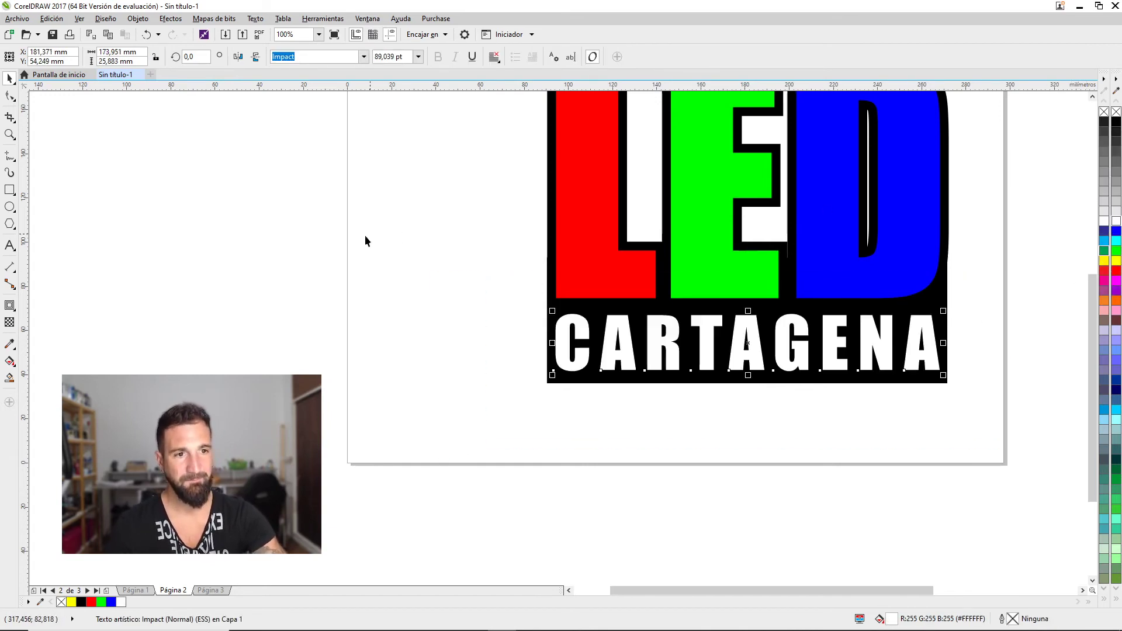
{"action": "left_click", "coordinate": [491, 275]}
Delete the black bar under CARTAGENA and recolour the CARTAGENA lettering black
{"action": "scroll", "coordinate": [491, 276], "scroll_direction": "down", "scroll_amount": 2}
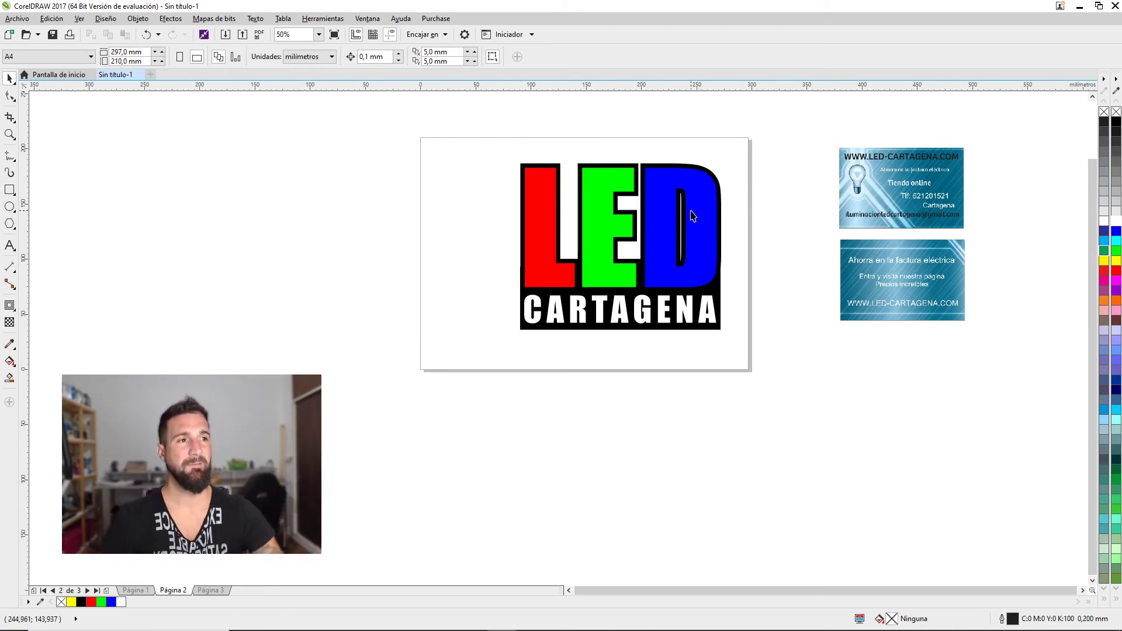
{"action": "scroll", "coordinate": [690, 234], "scroll_direction": "left", "scroll_amount": 1}
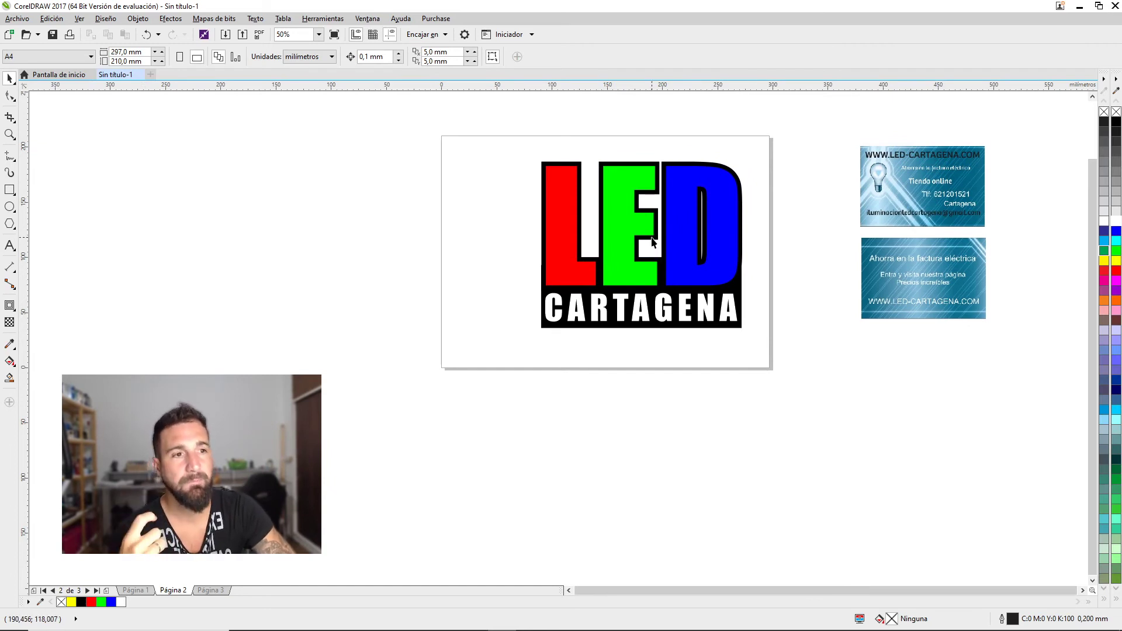
{"action": "left_click_drag", "start_coordinate": [648, 226], "coordinate": [679, 254]}
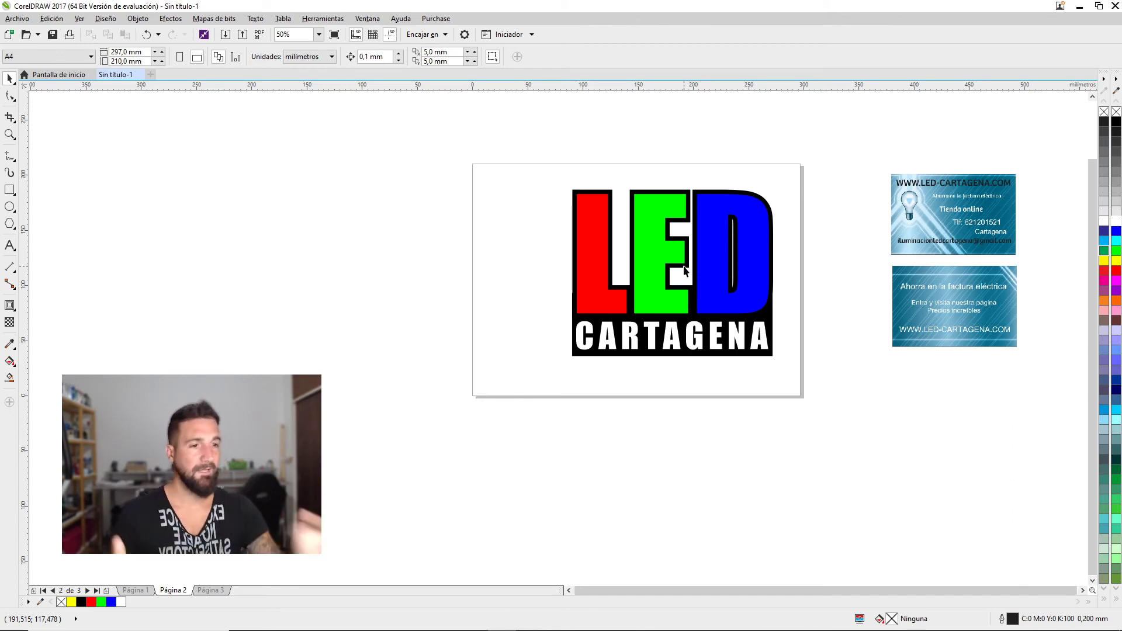
{"action": "left_click", "coordinate": [772, 356]}
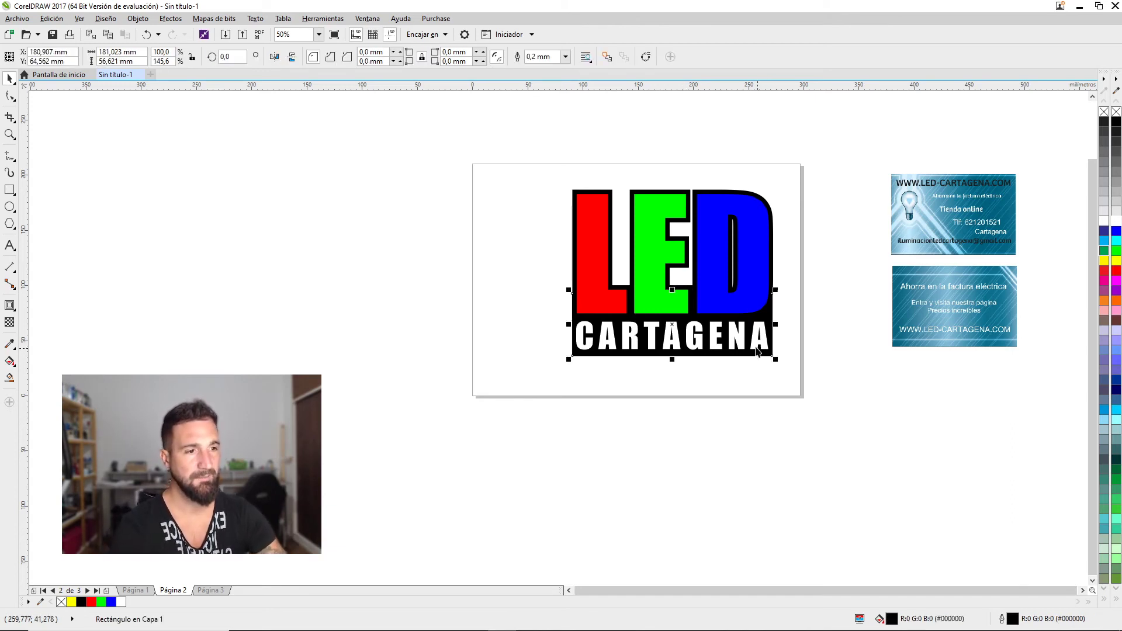
{"action": "key", "text": "Delete"}
{"action": "left_click", "coordinate": [742, 339]}
{"action": "left_click", "coordinate": [1116, 122]}
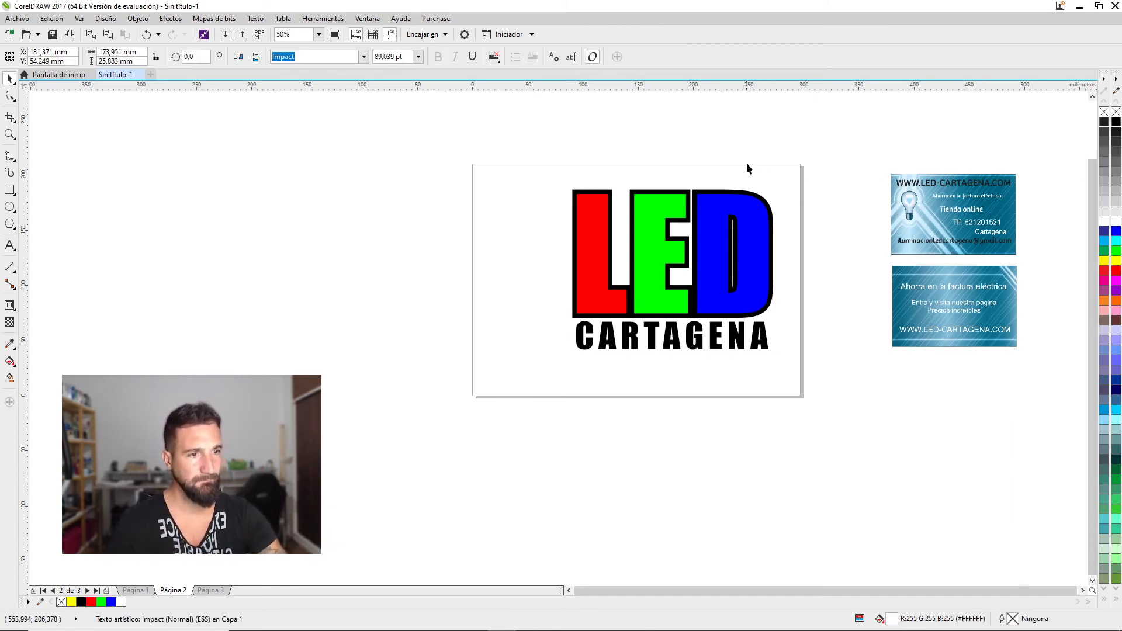
{"action": "left_click", "coordinate": [794, 123]}
Marquee-select all seven LED CARTAGENA logo pieces and group them with Ctrl+G
{"action": "left_click_drag", "start_coordinate": [807, 140], "coordinate": [450, 395]}
{"action": "key", "text": "ctrl+g"}
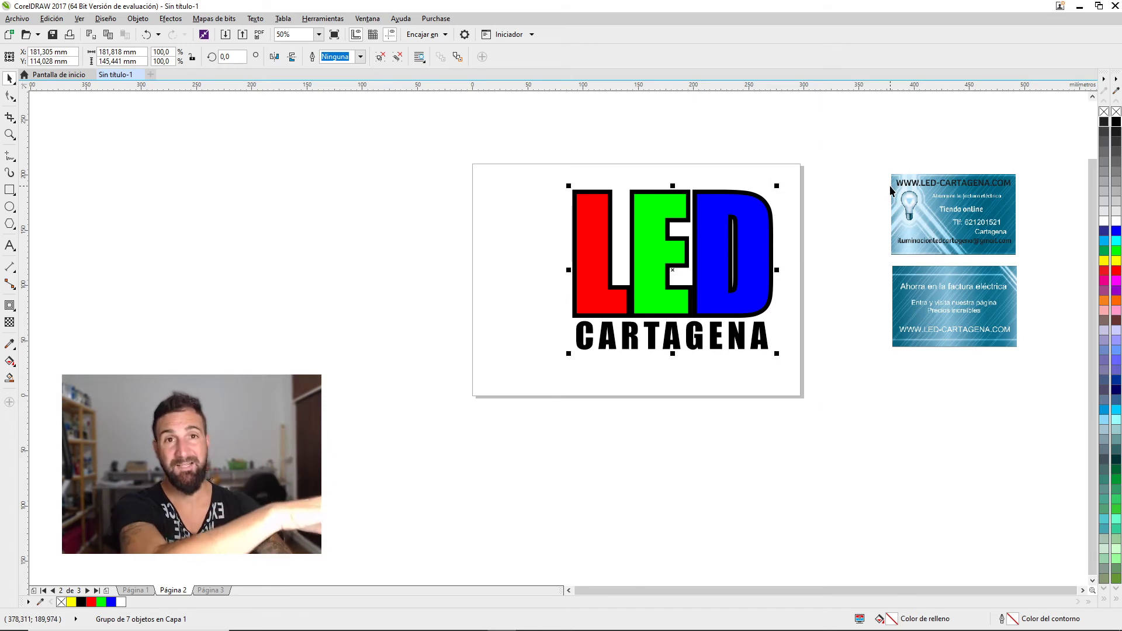
Move the grouped LED CARTAGENA logo off the page to the left
{"action": "left_click", "coordinate": [955, 215]}
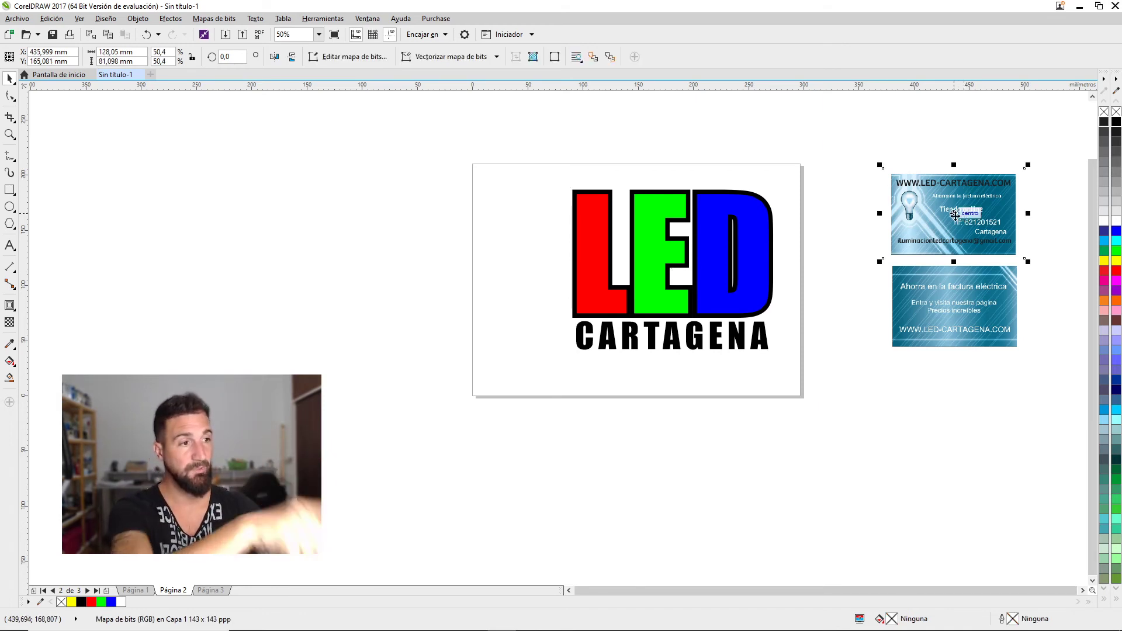
{"action": "left_click", "coordinate": [935, 273]}
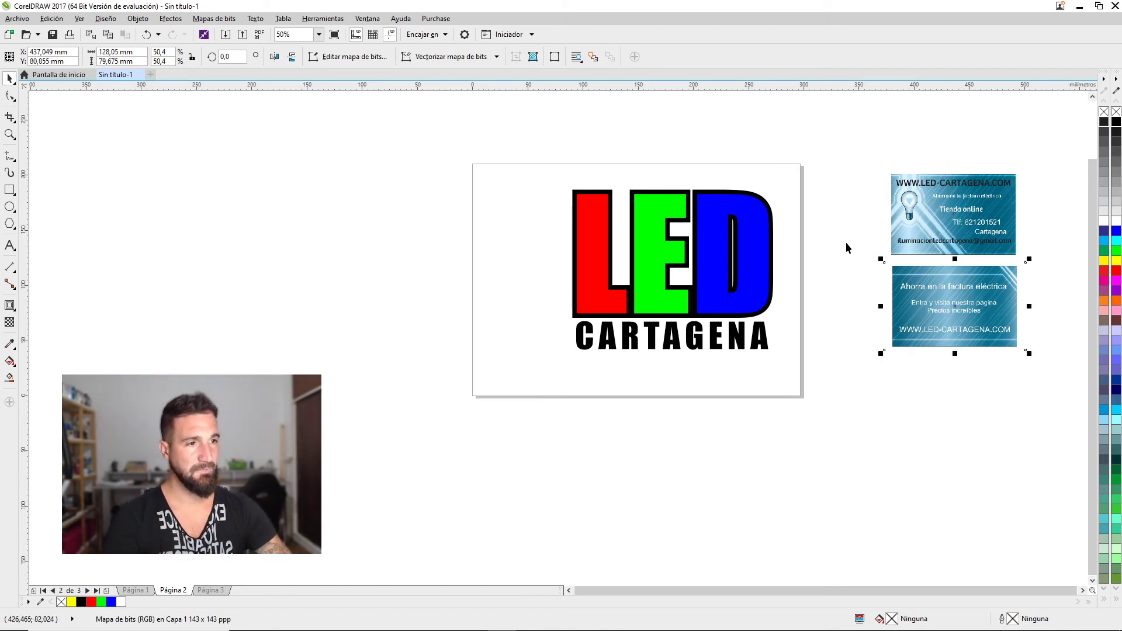
{"action": "left_click", "coordinate": [585, 336]}
{"action": "left_click_drag", "start_coordinate": [585, 336], "coordinate": [172, 270]}
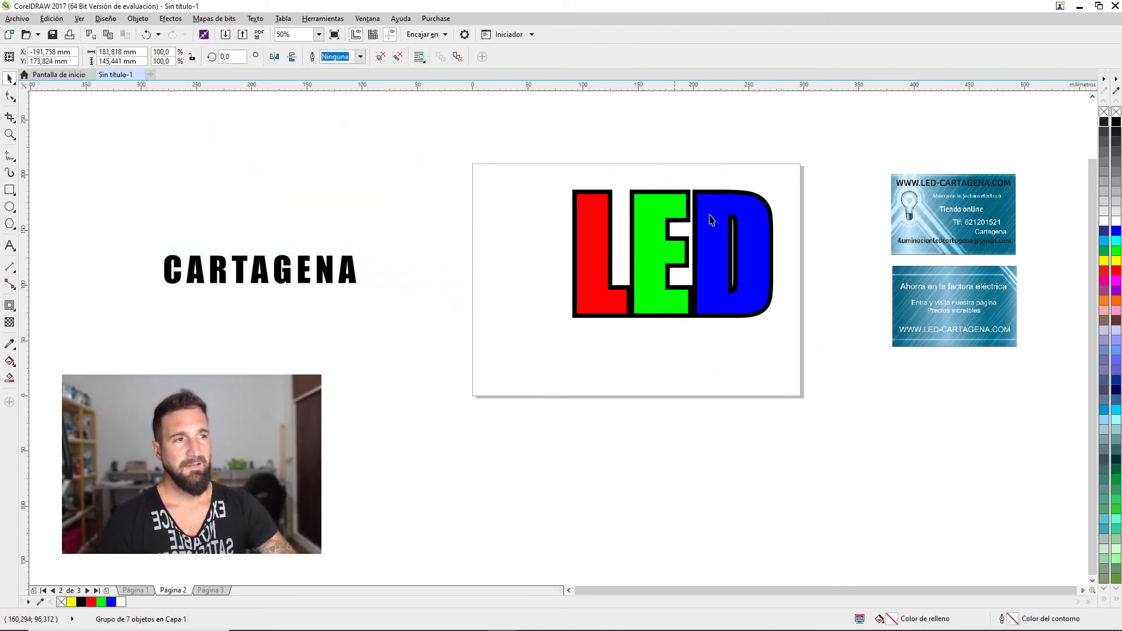
{"action": "left_click_drag", "start_coordinate": [711, 220], "coordinate": [140, 183]}
Draw a 90 x 50 mm rectangle, convert it to curves, centre it on the page and enlarge it
{"action": "left_click_drag", "start_coordinate": [537, 194], "coordinate": [632, 268]}
{"action": "left_click_drag", "start_coordinate": [137, 52], "coordinate": [83, 51]}
{"action": "type", "text": "95"}
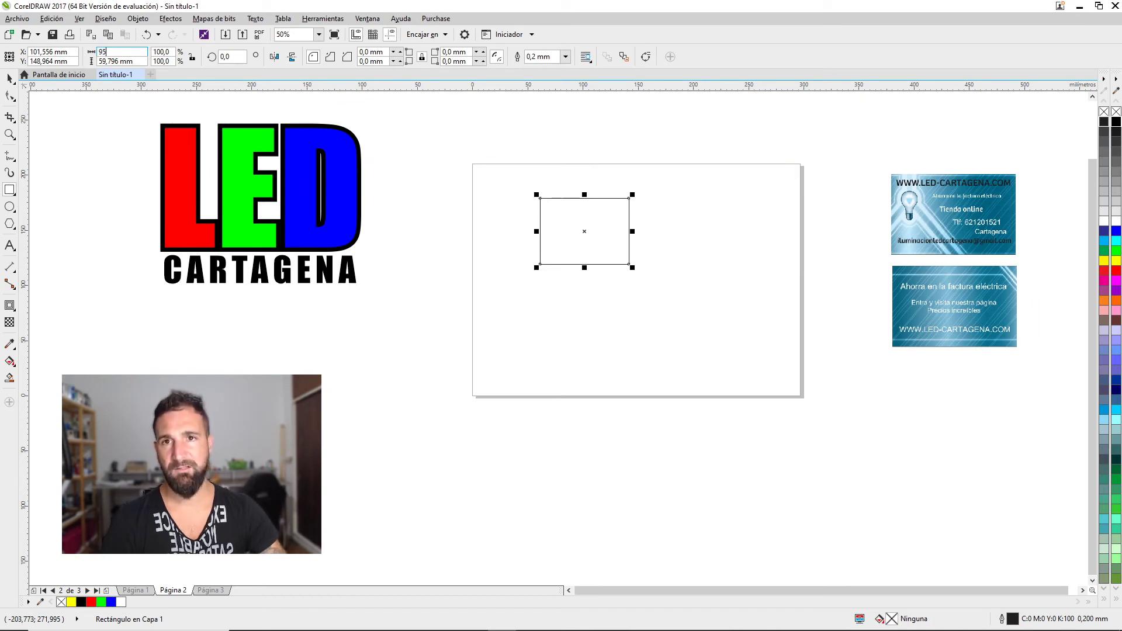
{"action": "type", "text": "0"}
{"action": "key", "text": "Tab"}
{"action": "type", "text": "50"}
{"action": "key", "text": "Return"}
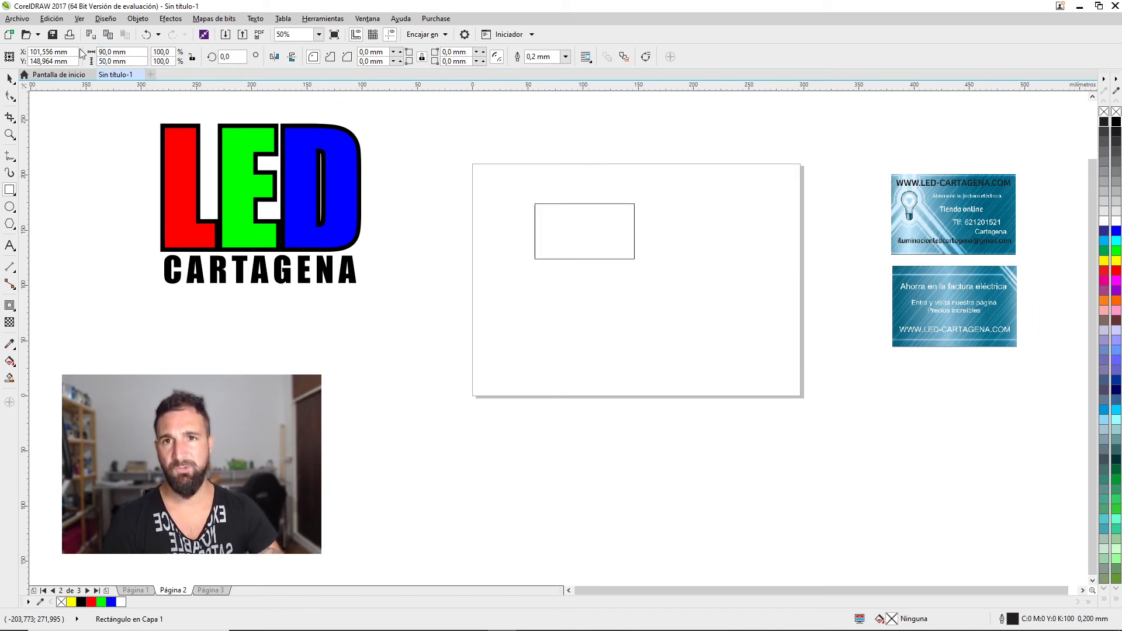
{"action": "left_click", "coordinate": [9, 79]}
{"action": "key", "text": "ctrl+q"}
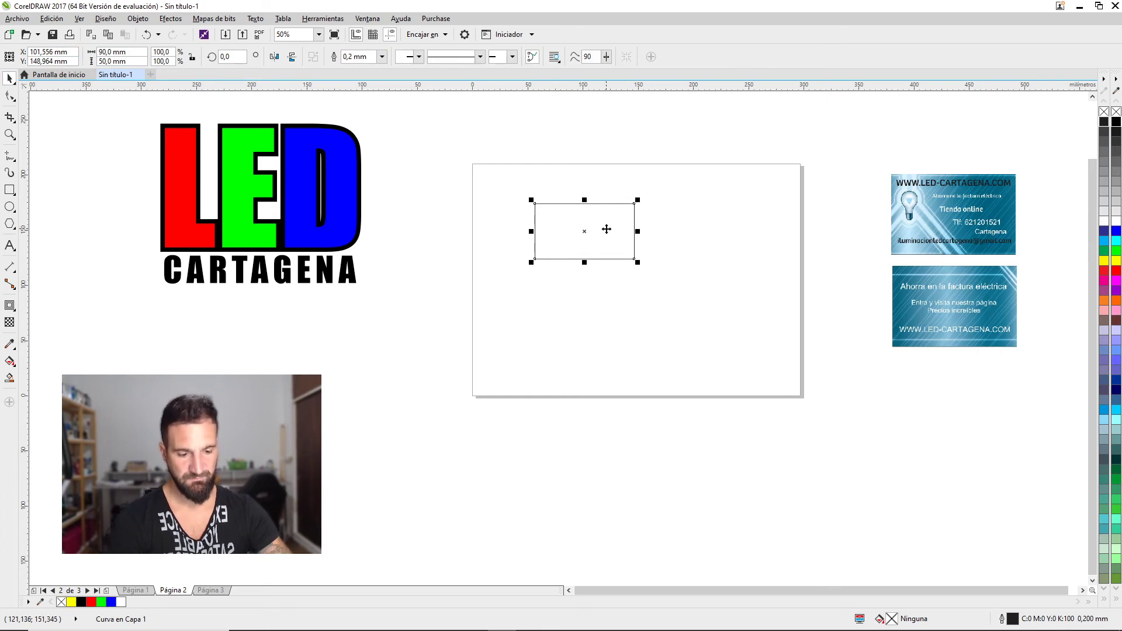
{"action": "key", "text": "p"}
{"action": "left_click_drag", "start_coordinate": [692, 247], "coordinate": [789, 183]}
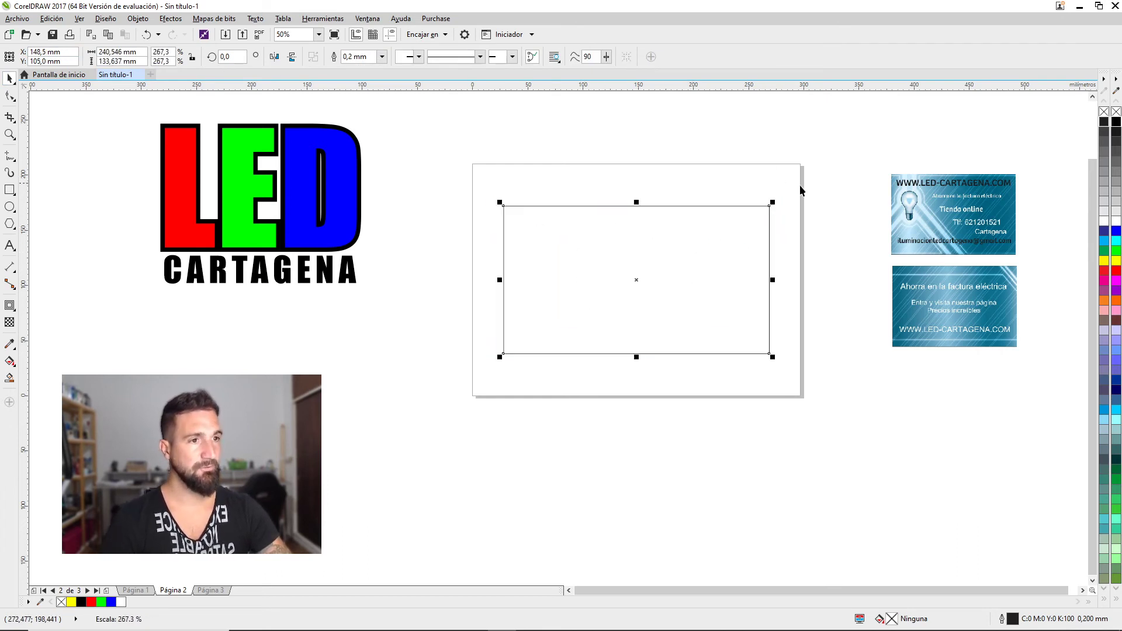
Shrink the logo and centre it horizontally and vertically inside the card rectangle
{"action": "key", "text": "Tab"}
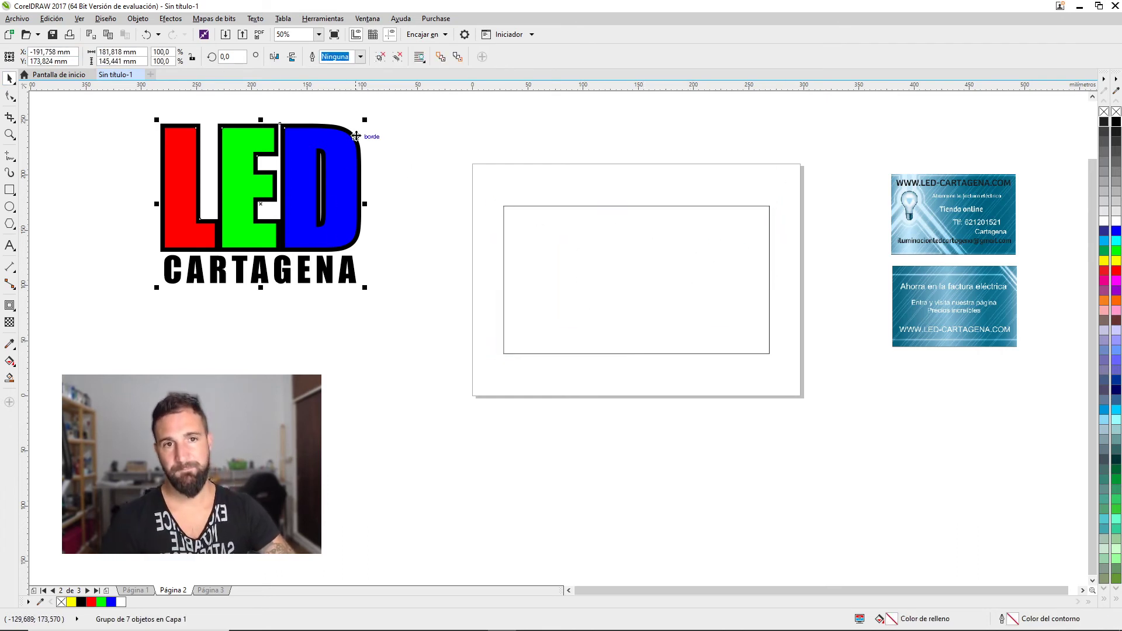
{"action": "left_click_drag", "start_coordinate": [366, 116], "coordinate": [321, 153]}
{"action": "left_click_drag", "start_coordinate": [288, 189], "coordinate": [643, 256]}
{"action": "left_click", "coordinate": [770, 209], "text": "shift"}
{"action": "key", "text": "c"}
{"action": "key", "text": "e"}
{"action": "left_click", "coordinate": [770, 222]}
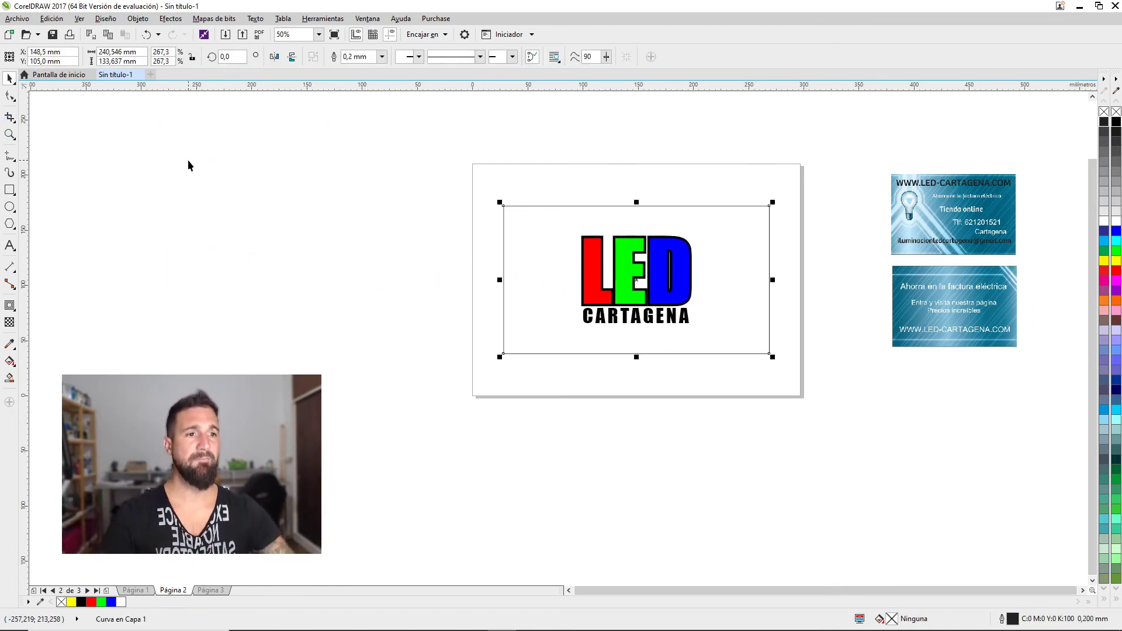
{"action": "left_click", "coordinate": [357, 162]}
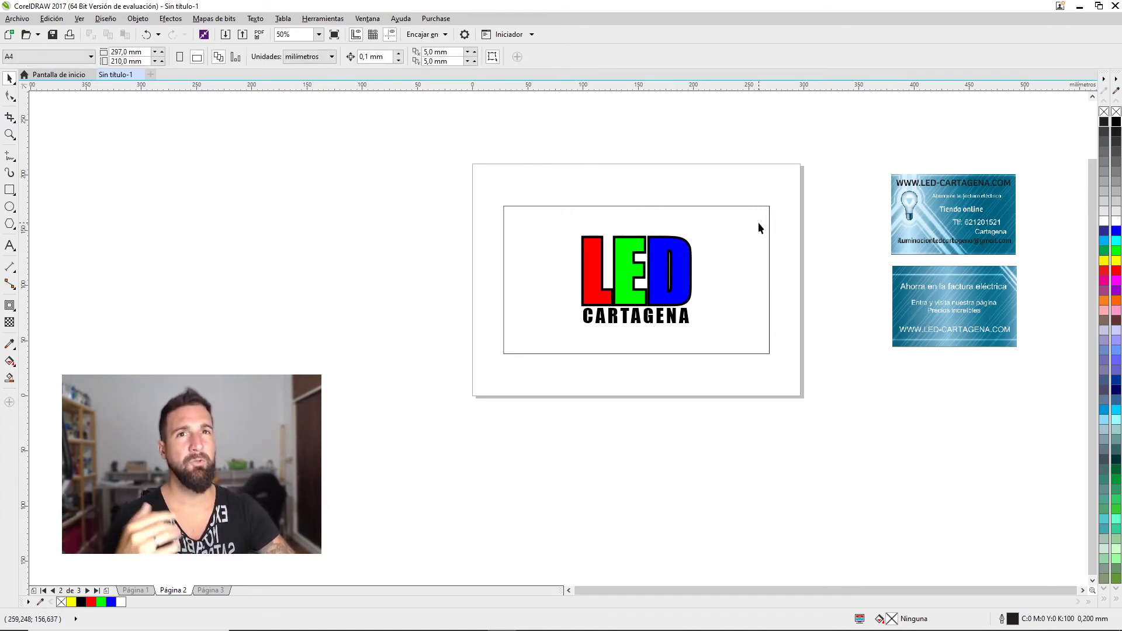
{"action": "left_click_drag", "start_coordinate": [802, 183], "coordinate": [357, 455]}
Shift the logo card up, mirror-copy it below, and keep only the empty rectangle beneath
{"action": "left_click_drag", "start_coordinate": [654, 270], "coordinate": [654, 237]}
{"action": "left_click", "coordinate": [410, 166]}
{"action": "left_click_drag", "start_coordinate": [407, 383], "coordinate": [659, 395]}
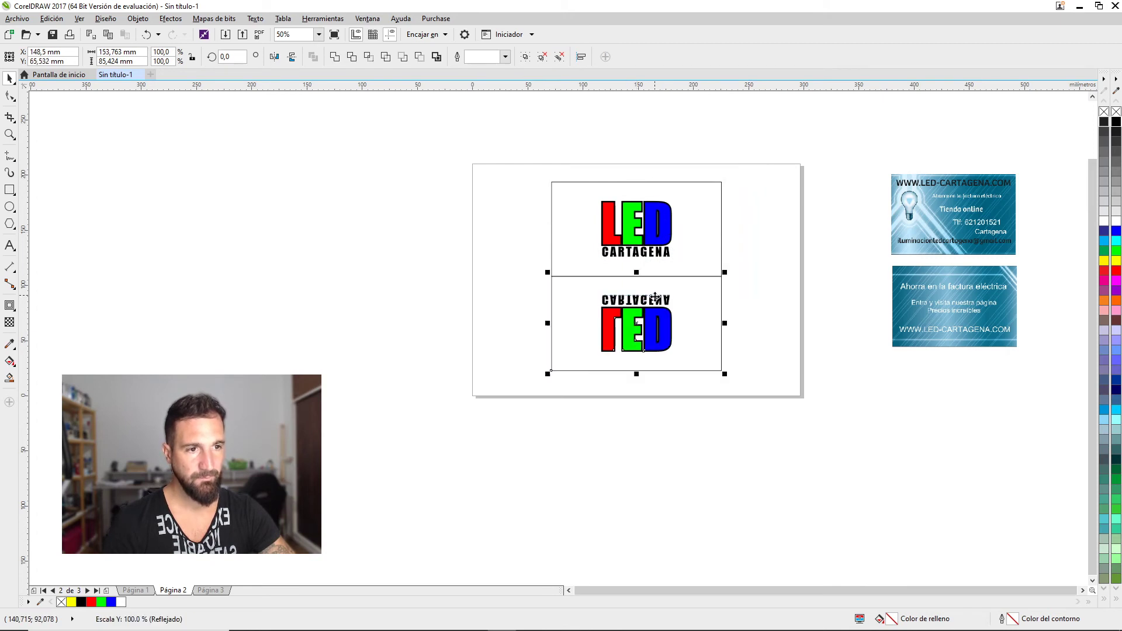
{"action": "left_click_drag", "start_coordinate": [748, 456], "coordinate": [577, 299]}
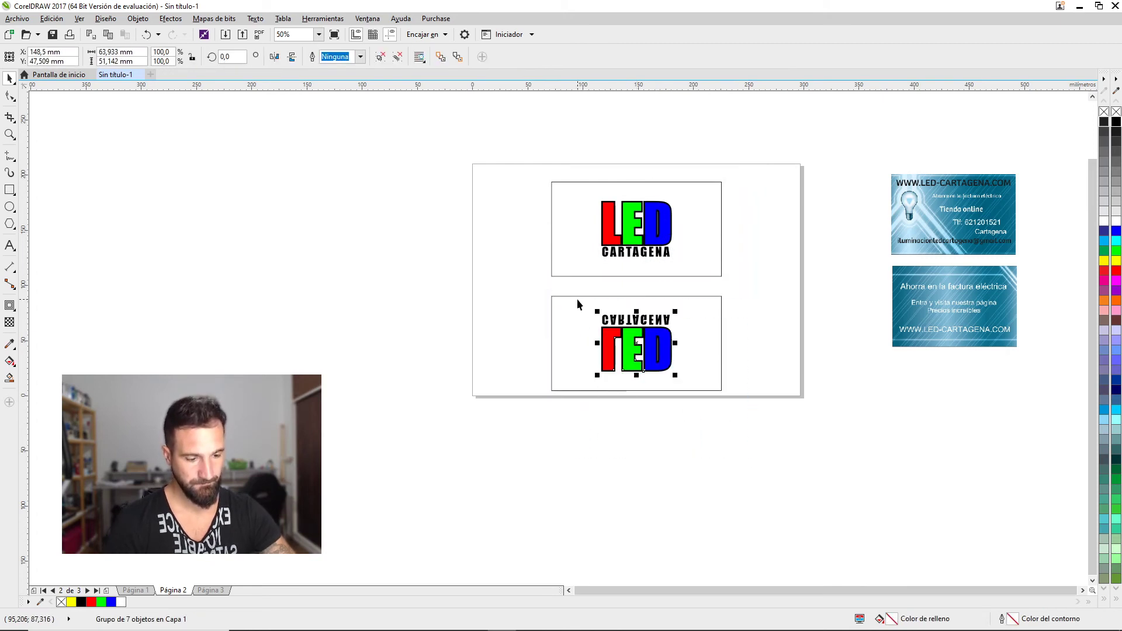
{"action": "key", "text": "Delete"}
{"action": "left_click", "coordinate": [633, 342]}
{"action": "left_click_drag", "start_coordinate": [633, 342], "coordinate": [632, 332]}
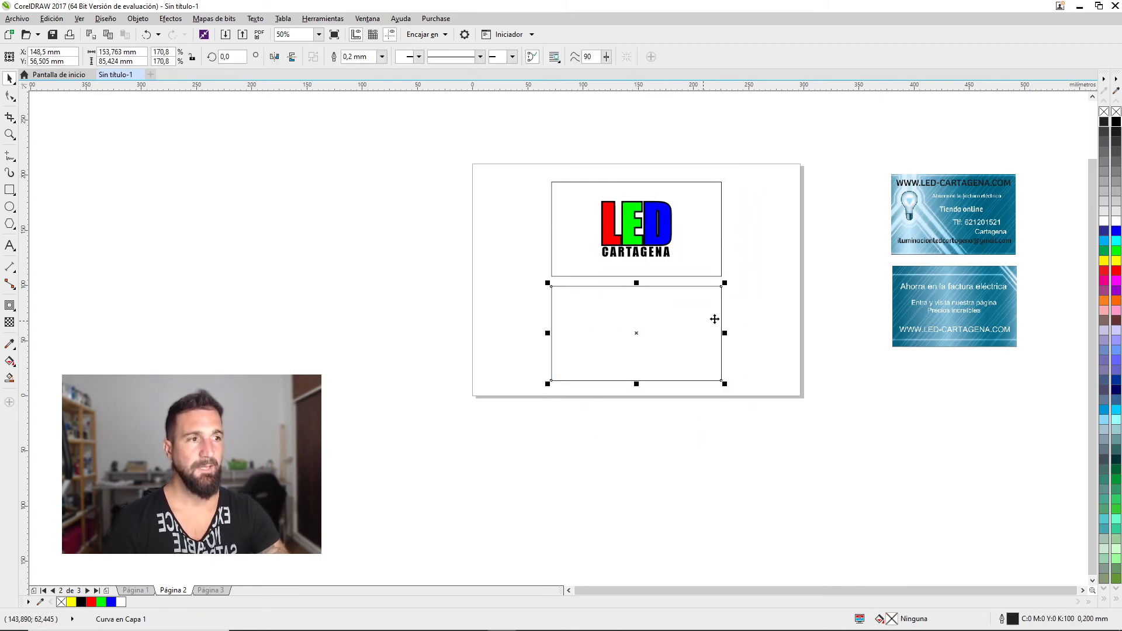
{"action": "left_click", "coordinate": [789, 302]}
{"action": "left_click_drag", "start_coordinate": [880, 283], "coordinate": [827, 292]}
Zoom in and delete the 'Ahorra en la factura eléctrica' reference card image
{"action": "scroll", "coordinate": [826, 293], "scroll_direction": "up", "scroll_amount": 2}
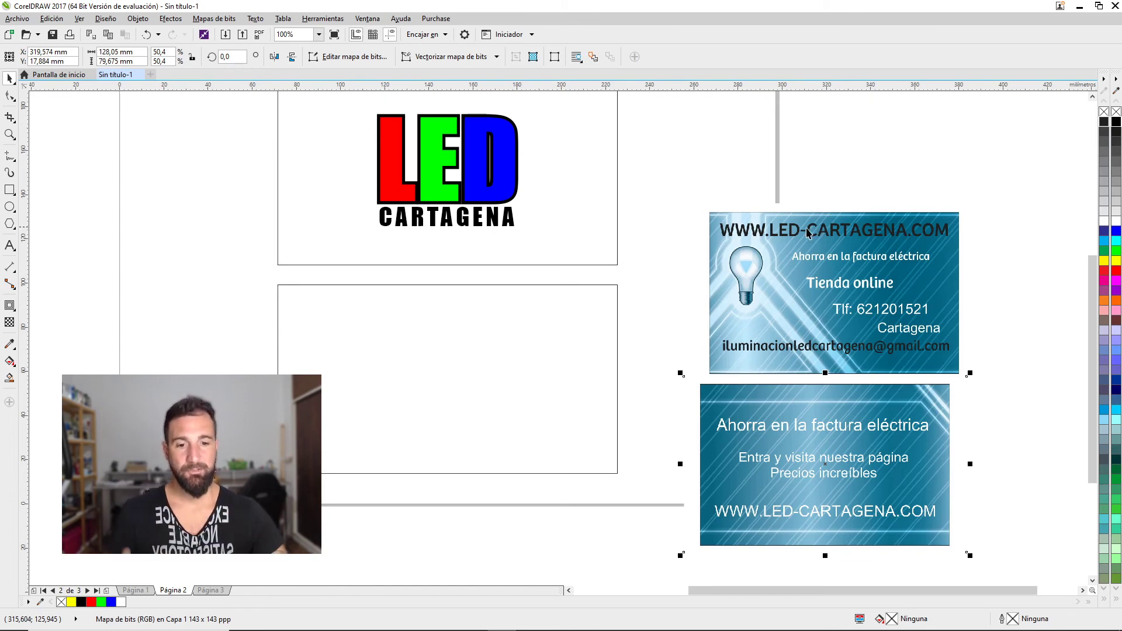
{"action": "left_click", "coordinate": [654, 335]}
{"action": "left_click", "coordinate": [820, 489]}
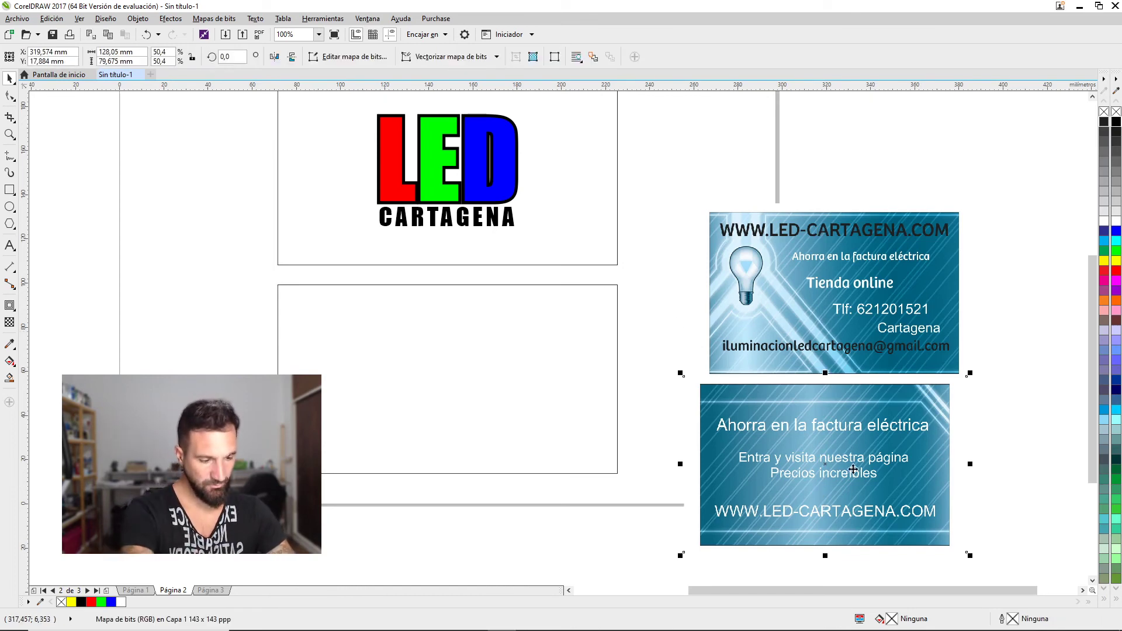
{"action": "key", "text": "Delete"}
{"action": "left_click", "coordinate": [811, 355]}
Delete the last reference image and add led-cartagena.com text in Century Gothic, about 14 pt
{"action": "key", "text": "Delete"}
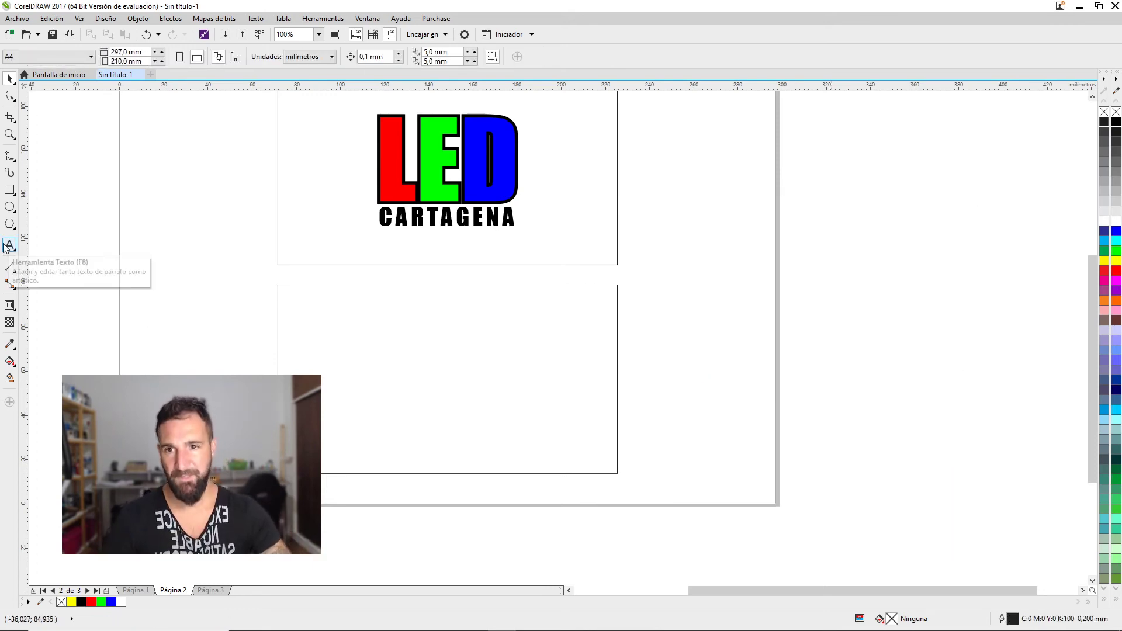
{"action": "left_click", "coordinate": [10, 245]}
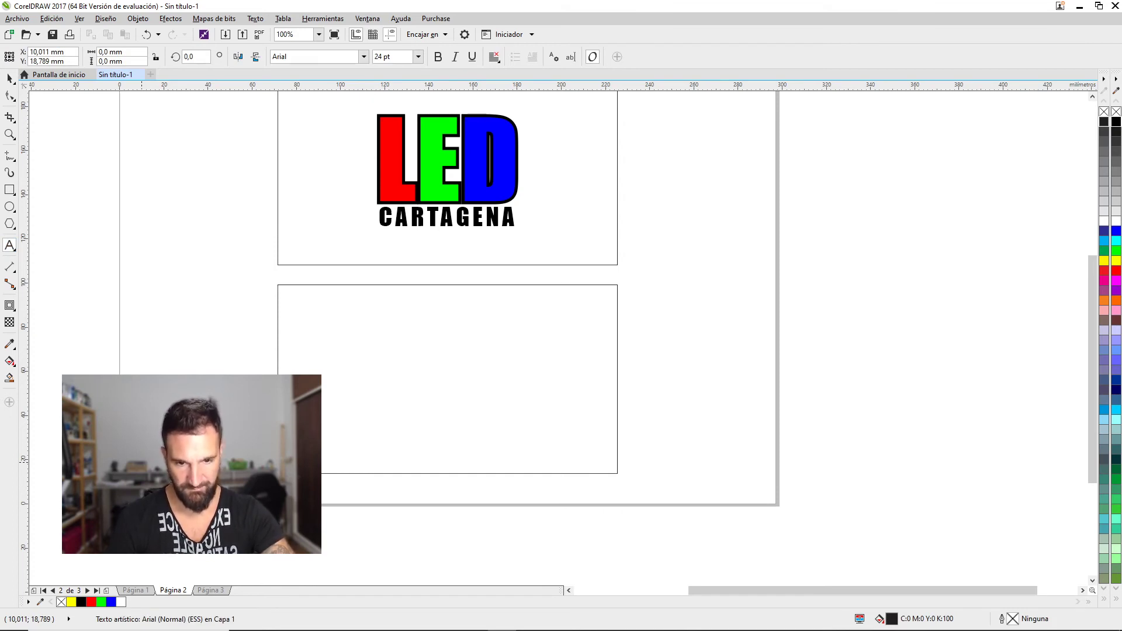
{"action": "left_click", "coordinate": [10, 78]}
{"action": "left_click", "coordinate": [364, 57]}
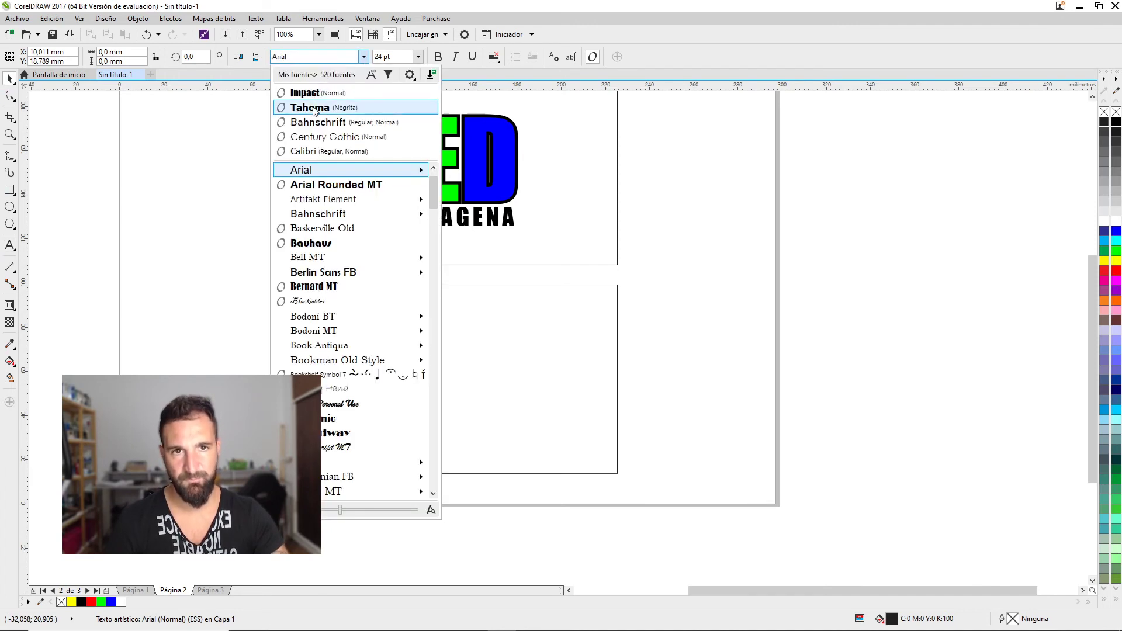
{"action": "left_click", "coordinate": [314, 106]}
{"action": "left_click", "coordinate": [363, 57]}
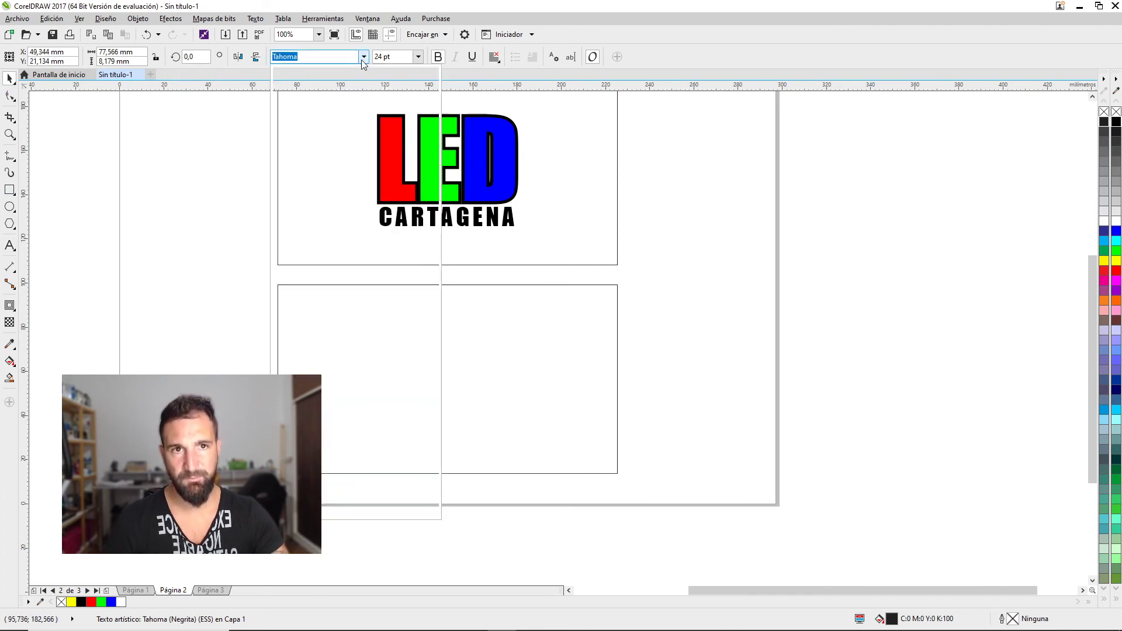
{"action": "left_click", "coordinate": [325, 141]}
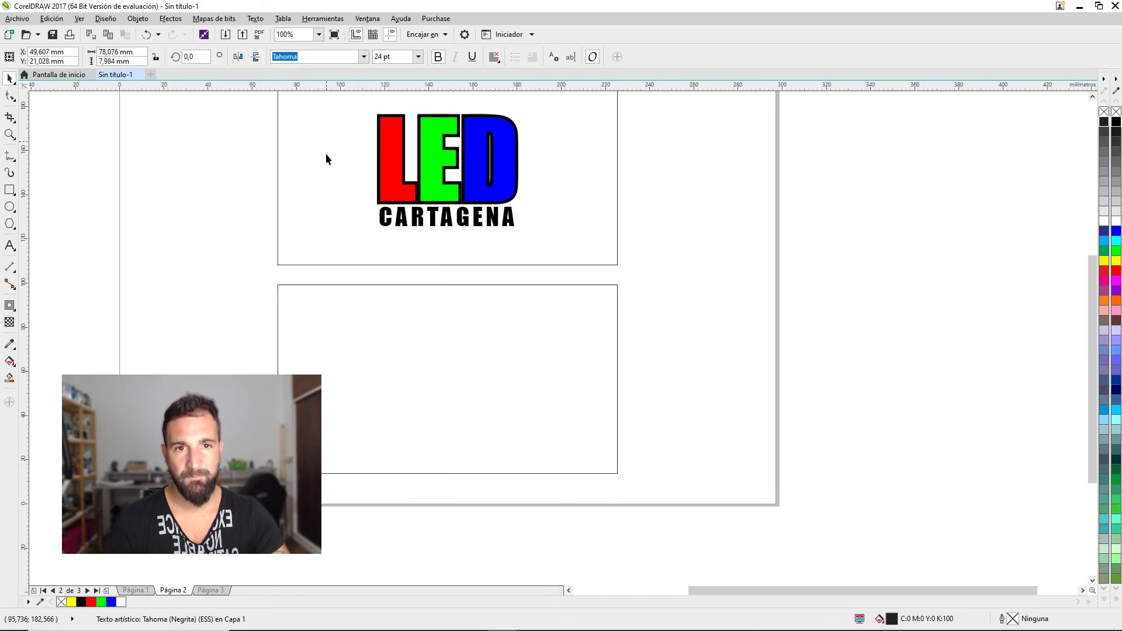
{"action": "left_click_drag", "start_coordinate": [491, 440], "coordinate": [458, 466]}
Fix a letter in both addresses and edit the duplicated URL into the business Gmail address
{"action": "double_click", "coordinate": [452, 457]}
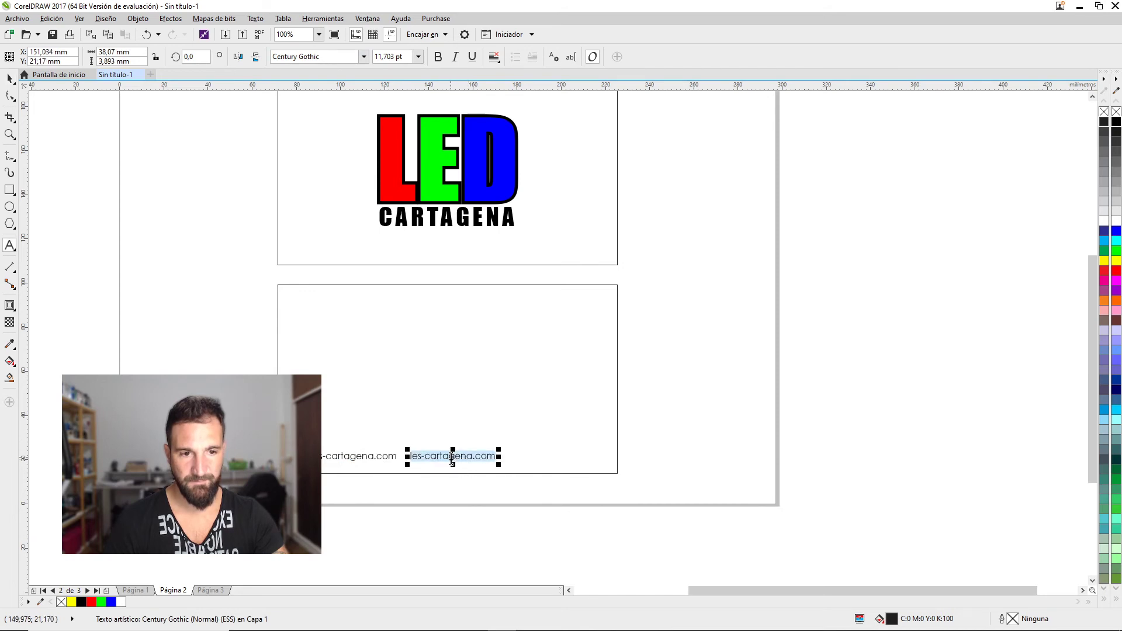
{"action": "left_click", "coordinate": [420, 461]}
{"action": "left_click", "coordinate": [322, 459]}
{"action": "key", "text": "BackSpace"}
{"action": "type", "text": "d"}
{"action": "left_click", "coordinate": [412, 457]}
{"action": "key", "text": "BackSpace"}
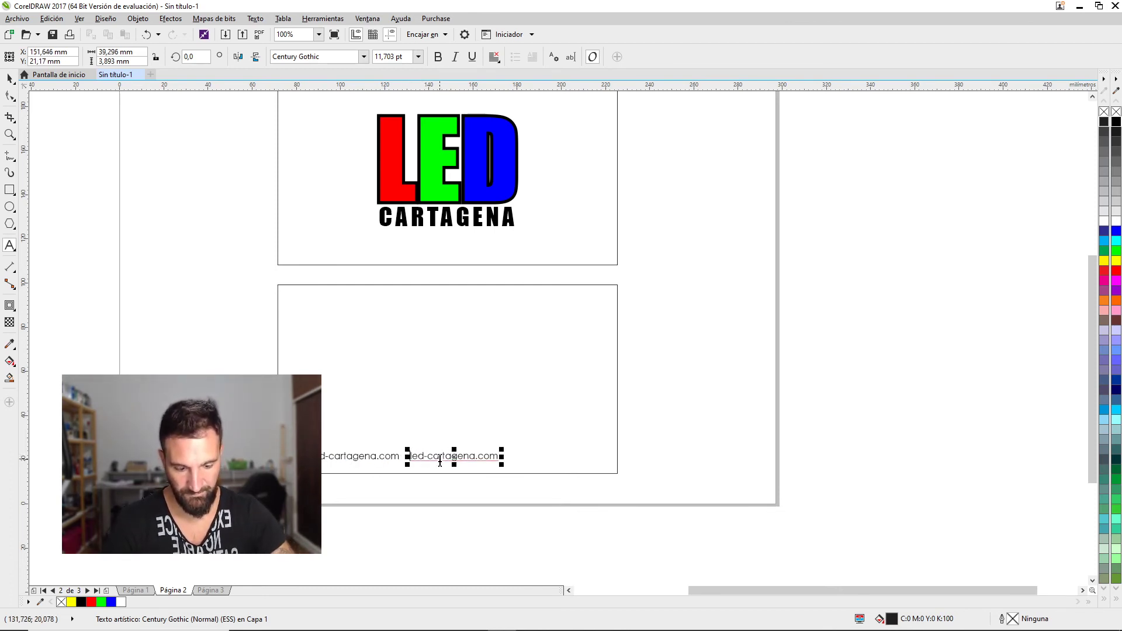
{"action": "key", "text": "Right"}
{"action": "key", "text": "Right"}
{"action": "key", "text": "Right"}
{"action": "key", "text": "Right"}
{"action": "key", "text": "Right"}
{"action": "key", "text": "Right"}
{"action": "key", "text": "Right"}
{"action": "key", "text": "Right"}
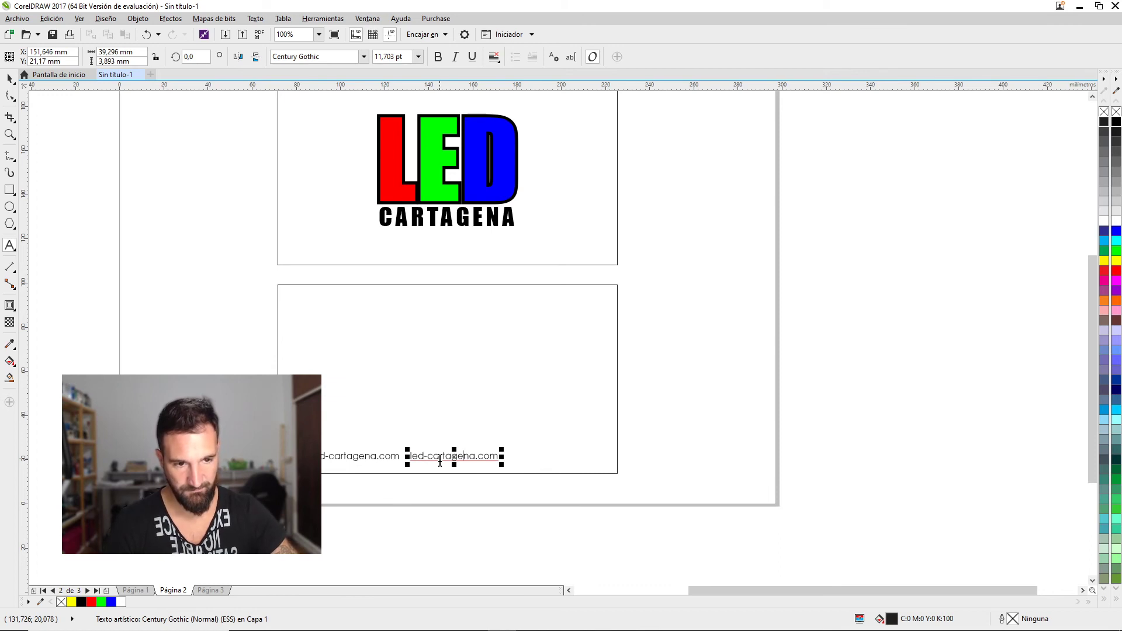
{"action": "key", "text": "Right"}
{"action": "key", "text": "Right"}
{"action": "key", "text": "ctrl+space"}
Centre both address lines horizontally on the back card
{"action": "left_click", "coordinate": [360, 456], "text": "shift"}
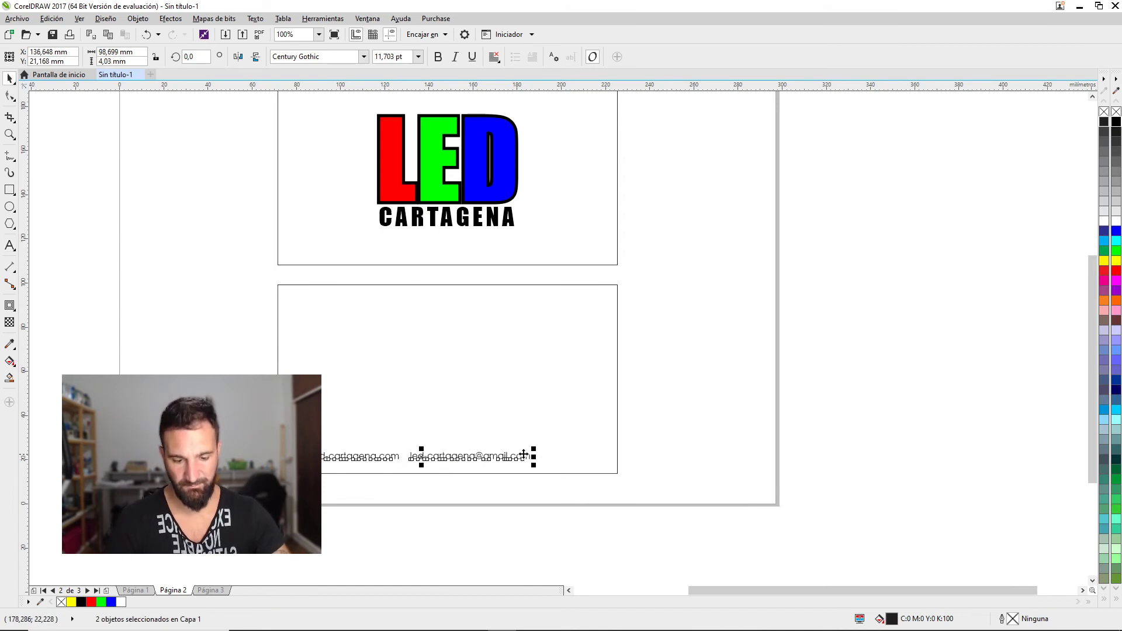
{"action": "left_click", "coordinate": [569, 435], "text": "shift"}
{"action": "key", "text": "c"}
{"action": "left_click", "coordinate": [689, 416]}
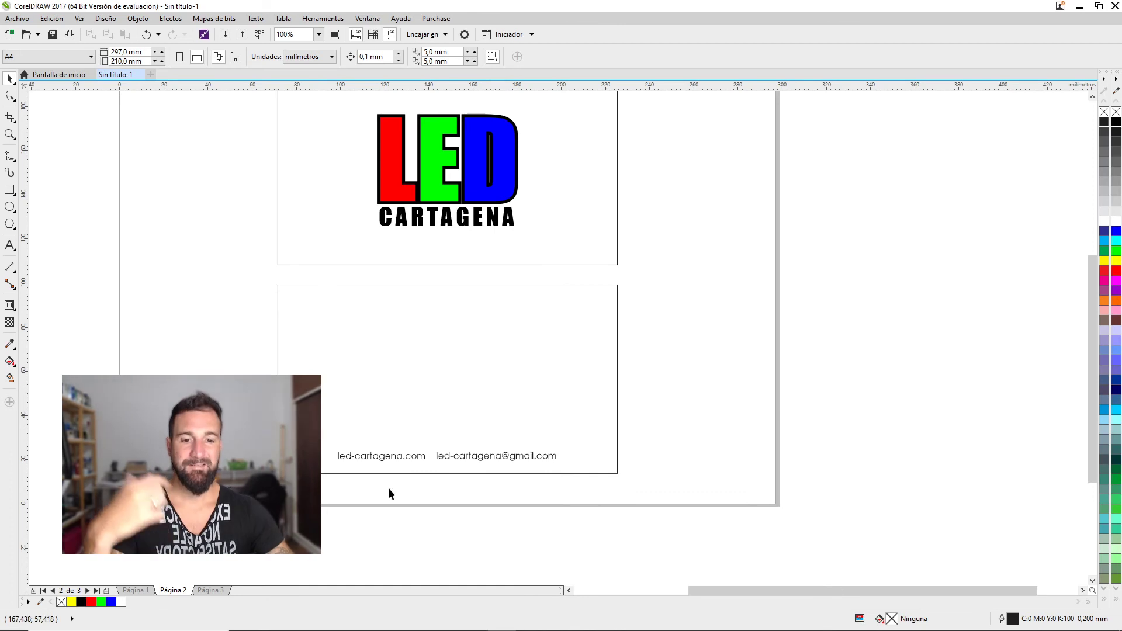
{"action": "mouse_move", "coordinate": [211, 587]}
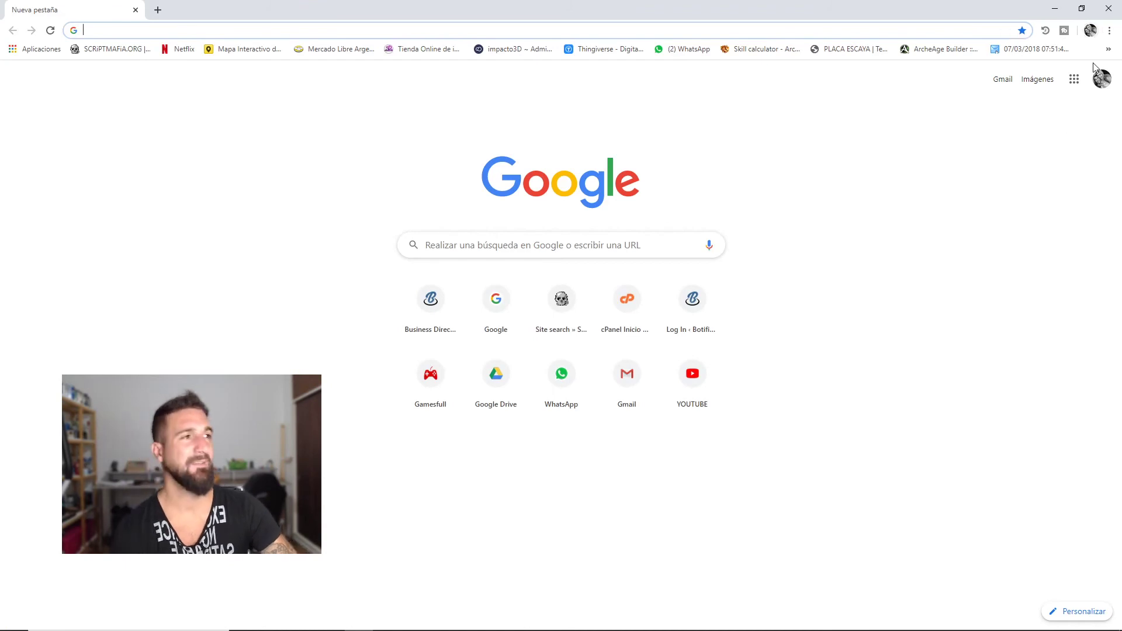
Open YouTube, go to your own channel page, and select its web address
{"action": "left_click", "coordinate": [696, 393]}
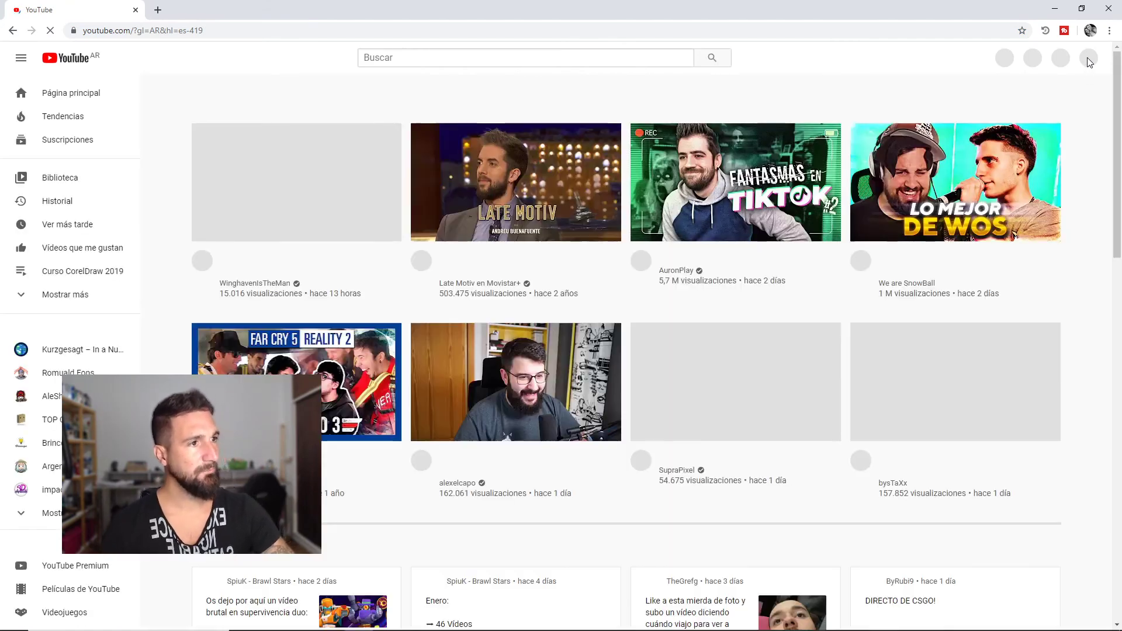
{"action": "left_click", "coordinate": [1086, 58]}
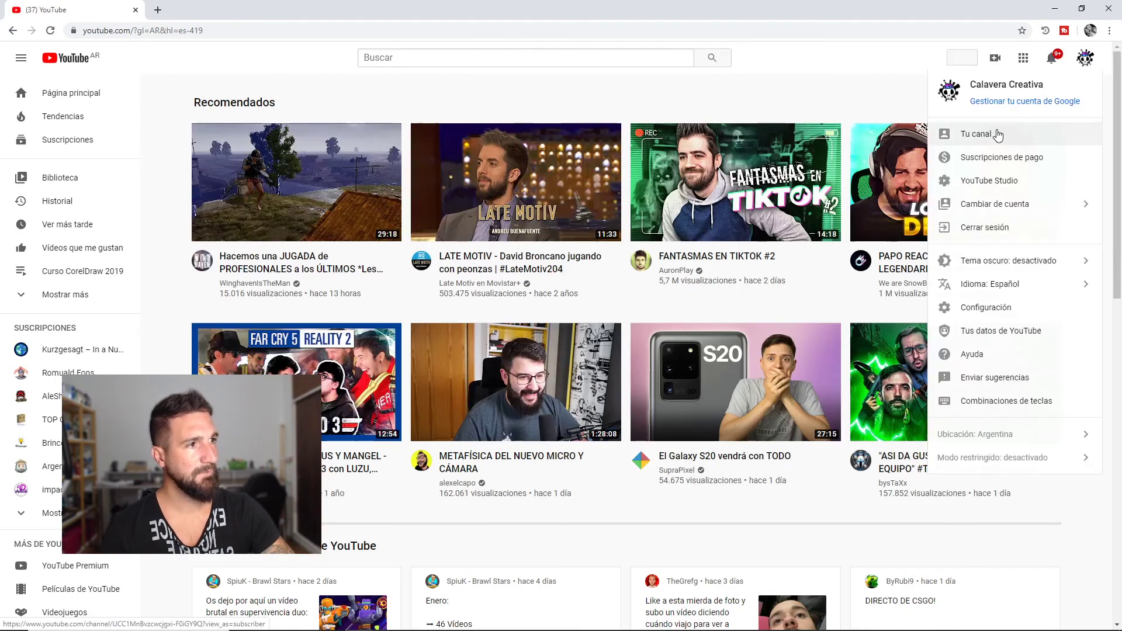
{"action": "left_click", "coordinate": [976, 134]}
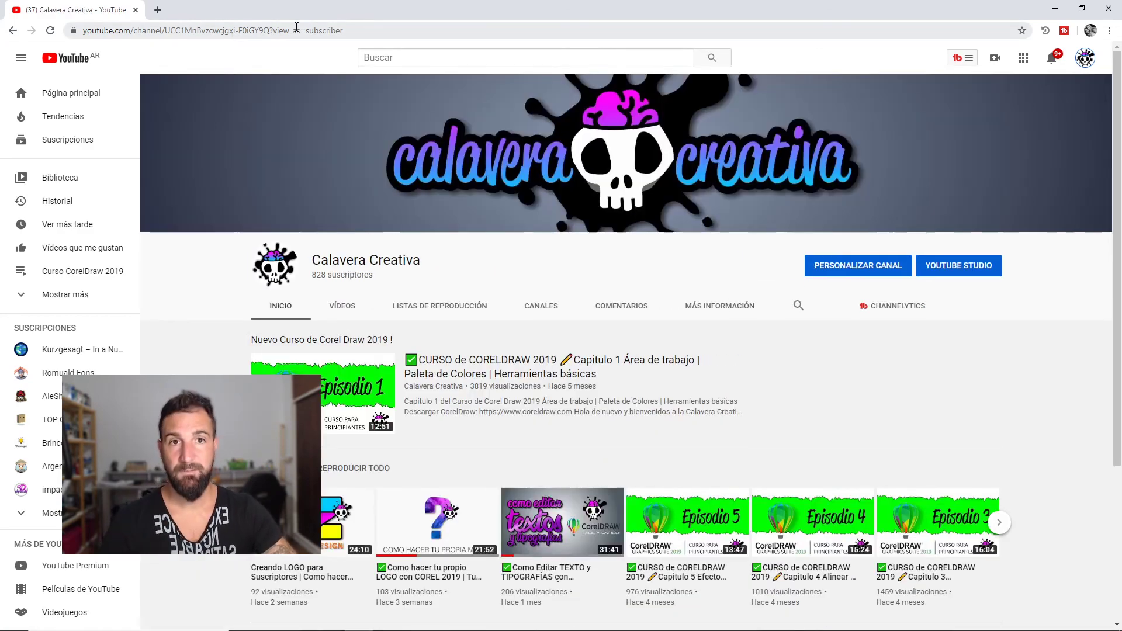
{"action": "left_click_drag", "start_coordinate": [270, 30], "coordinate": [15, 56]}
{"action": "key", "text": "ctrl+c"}
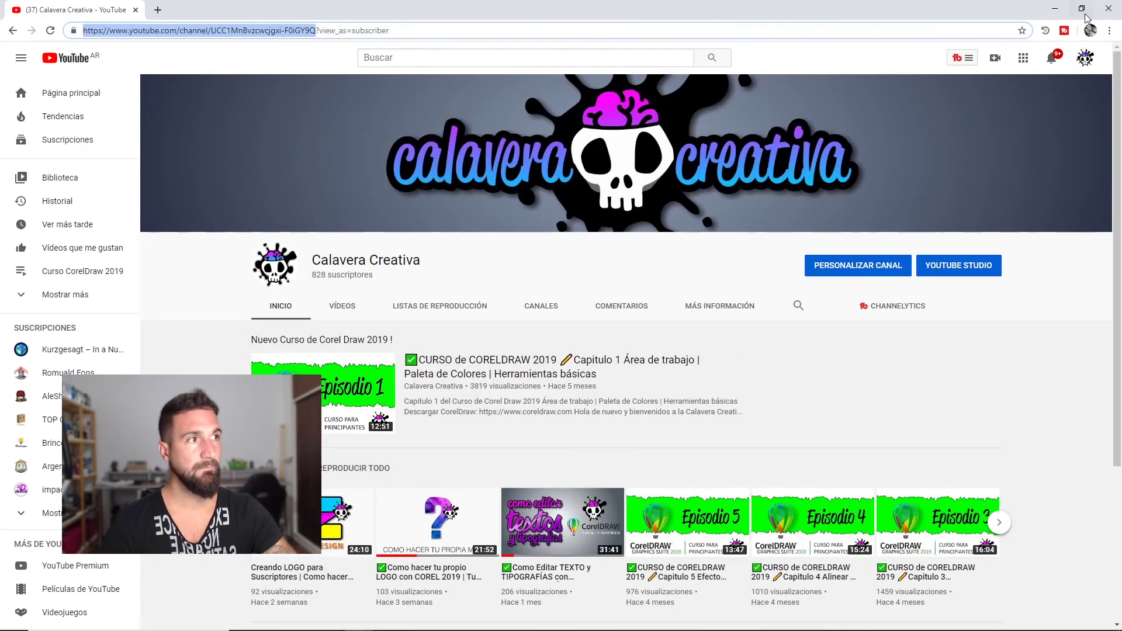
Replace the address with 'google' to load the Google homepage
{"action": "left_click_drag", "start_coordinate": [390, 31], "coordinate": [40, 44]}
{"action": "type", "text": "google"}
{"action": "key", "text": "Return"}
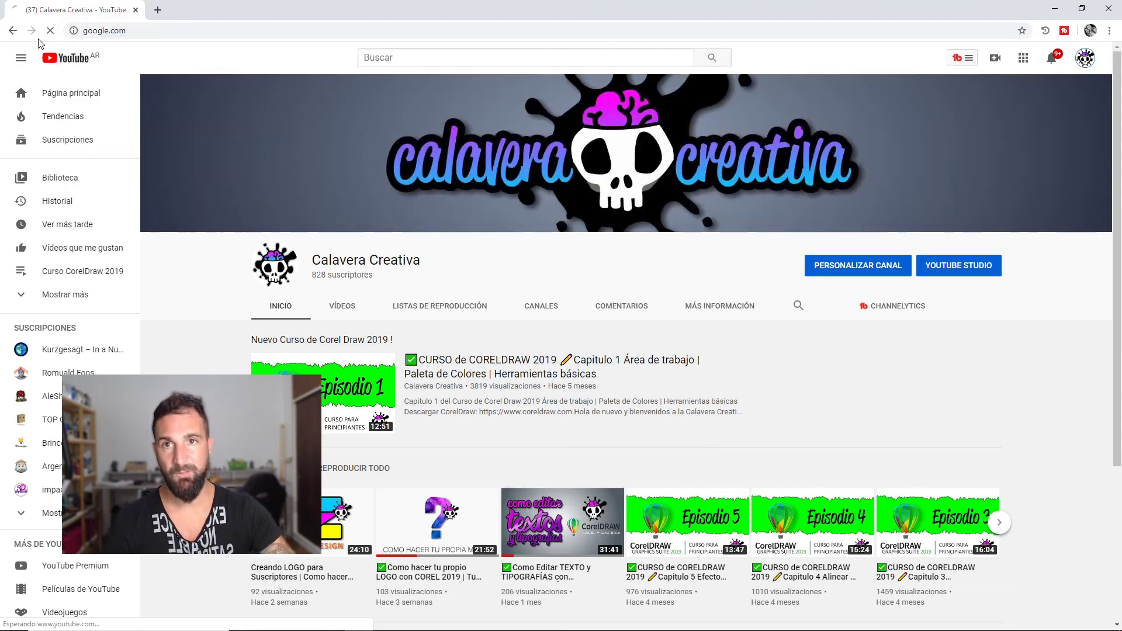
Search Google for 'qr generator' and open the QR Code Generator result
{"action": "type", "text": "qr"}
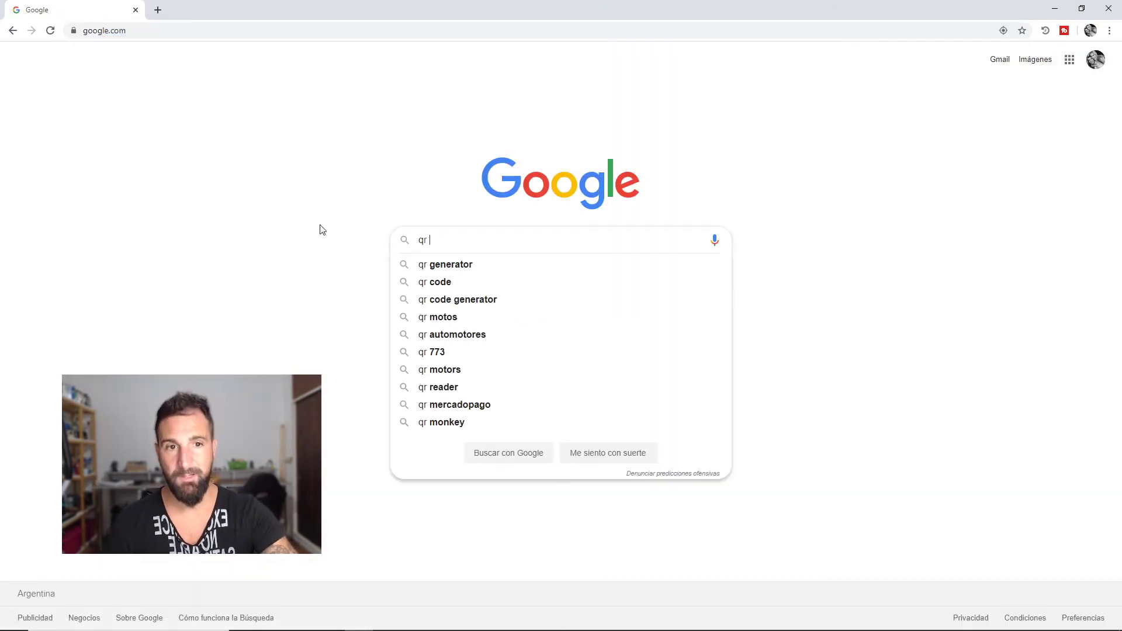
{"action": "key", "text": "Down"}
{"action": "key", "text": "Return"}
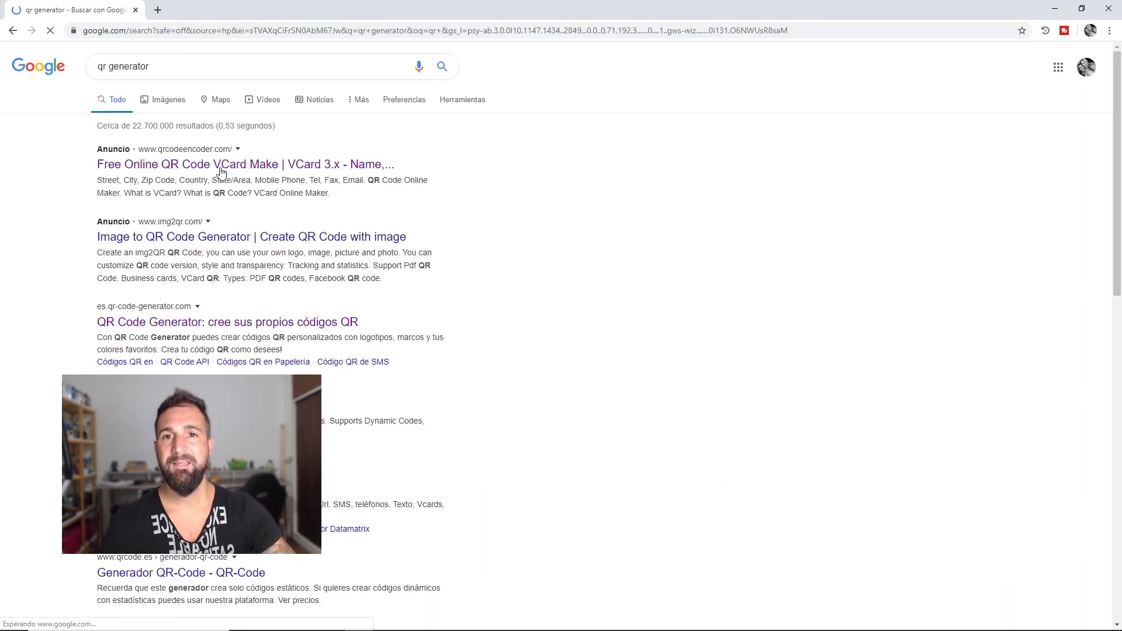
{"action": "left_click", "coordinate": [211, 323]}
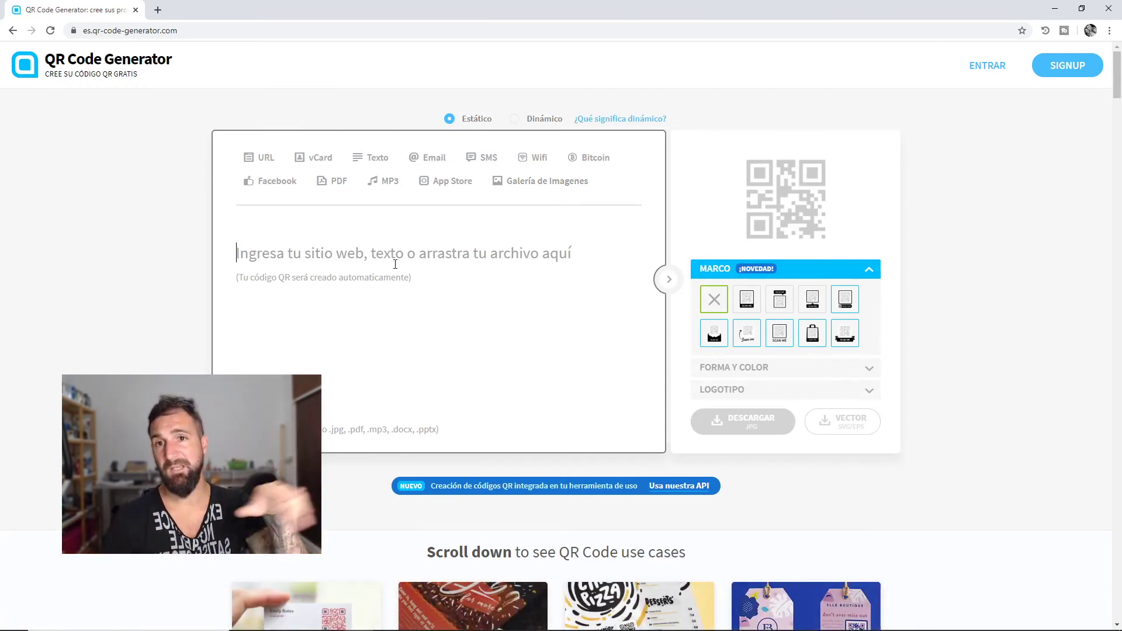
Paste the channel URL into the generator and download the QR code as a JPG
{"action": "key", "text": "ctrl+v"}
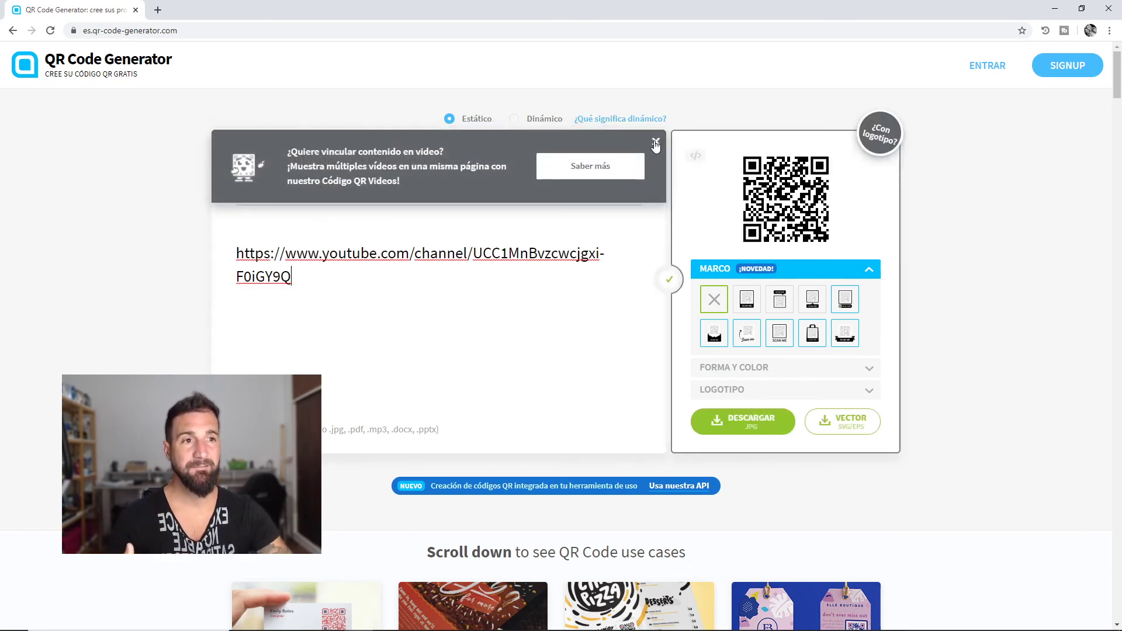
{"action": "left_click", "coordinate": [656, 142]}
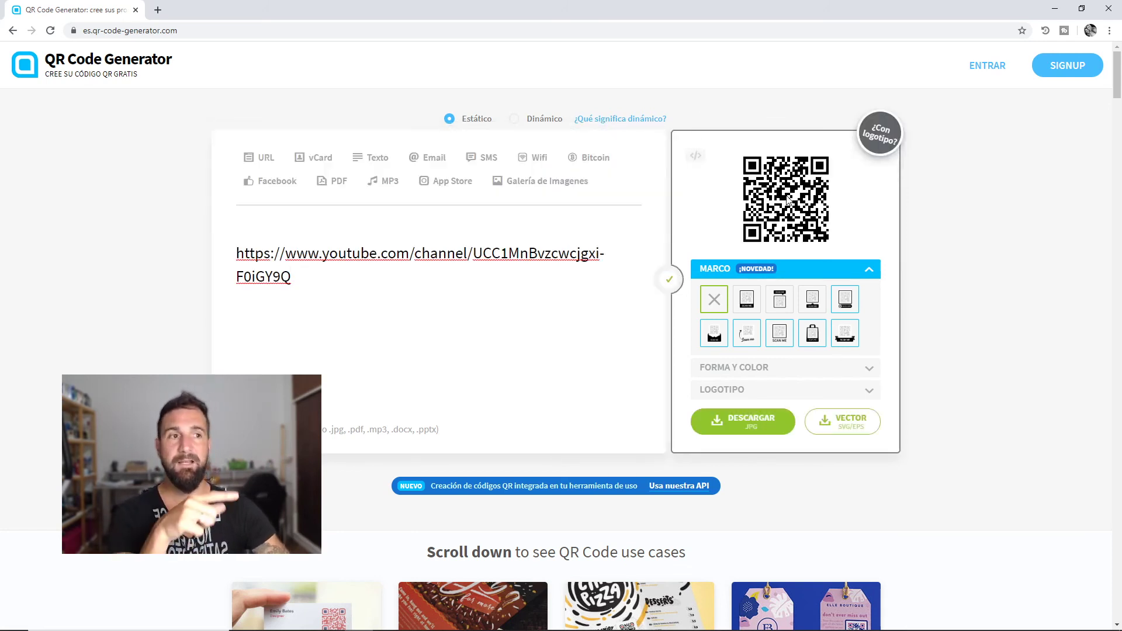
{"action": "left_click", "coordinate": [752, 427]}
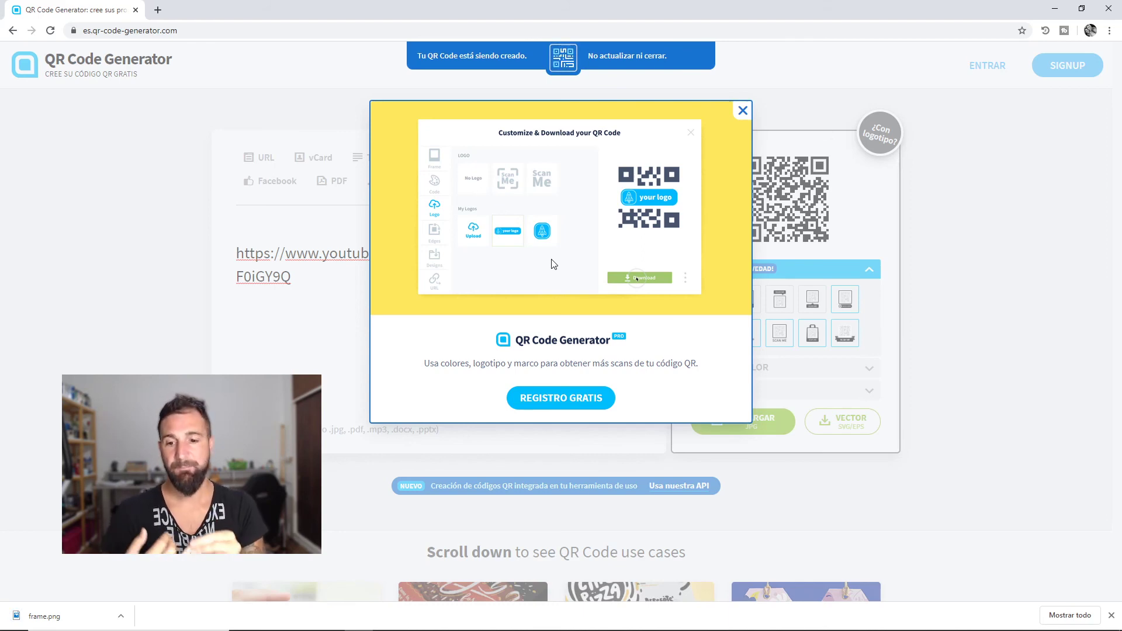
Close the PRO sign-up window and switch to the vCard QR code form
{"action": "left_click", "coordinate": [743, 111]}
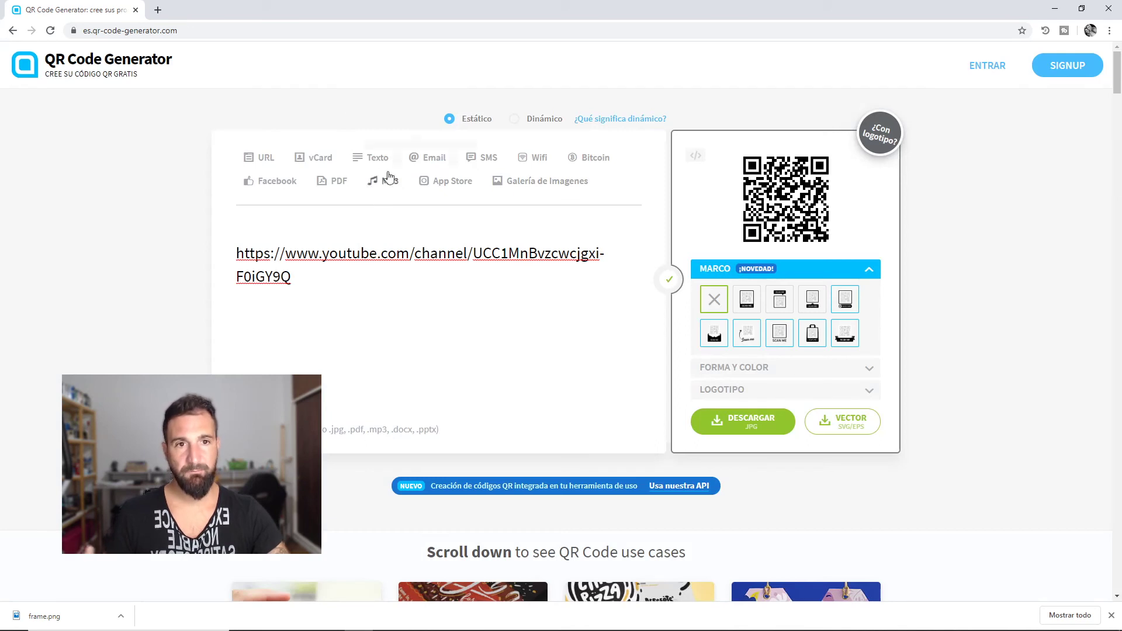
{"action": "left_click", "coordinate": [317, 158]}
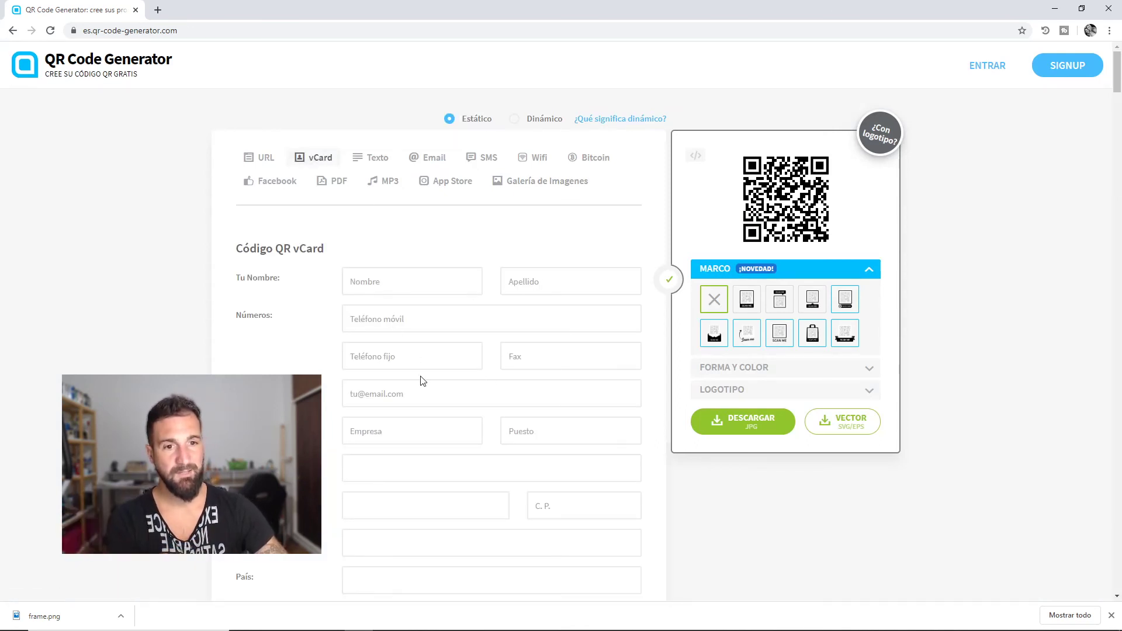
{"action": "scroll", "coordinate": [398, 376], "scroll_direction": "down", "scroll_amount": 3}
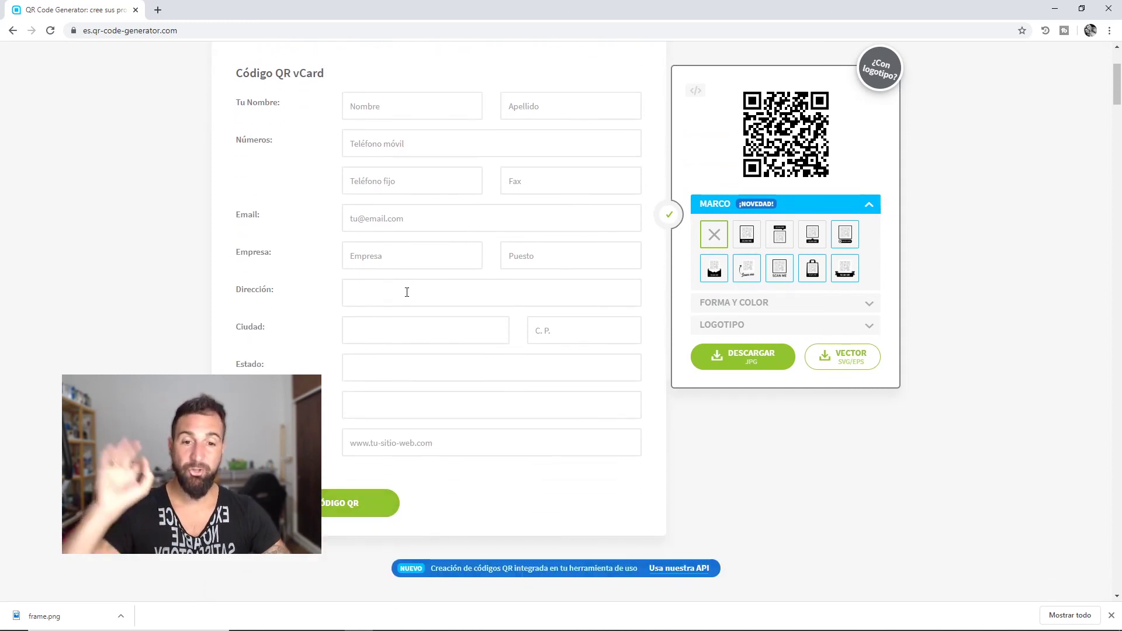
{"action": "scroll", "coordinate": [419, 370], "scroll_direction": "up", "scroll_amount": 3}
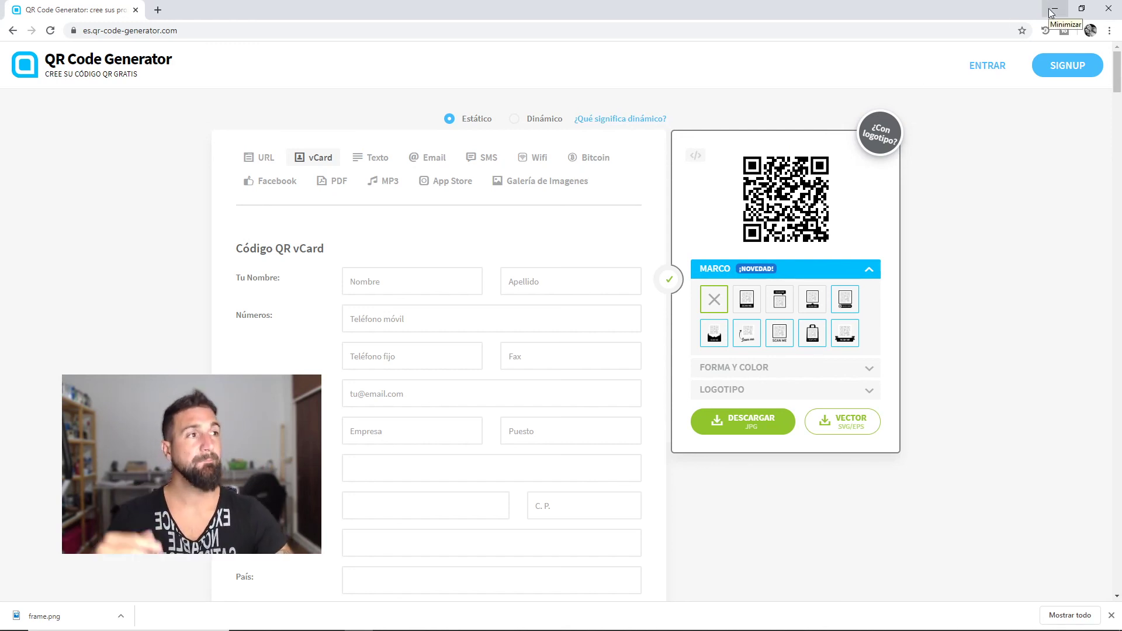
Open frame.png in Photos, copy it, and return to CorelDRAW's lower back card
{"action": "left_click", "coordinate": [80, 618]}
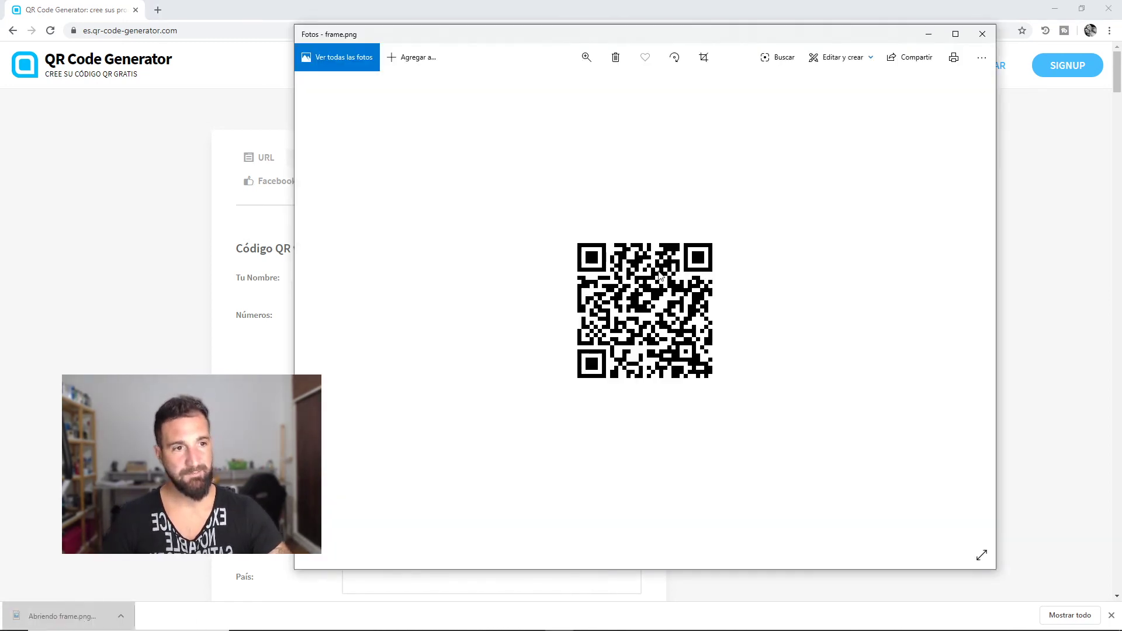
{"action": "right_click", "coordinate": [664, 301]}
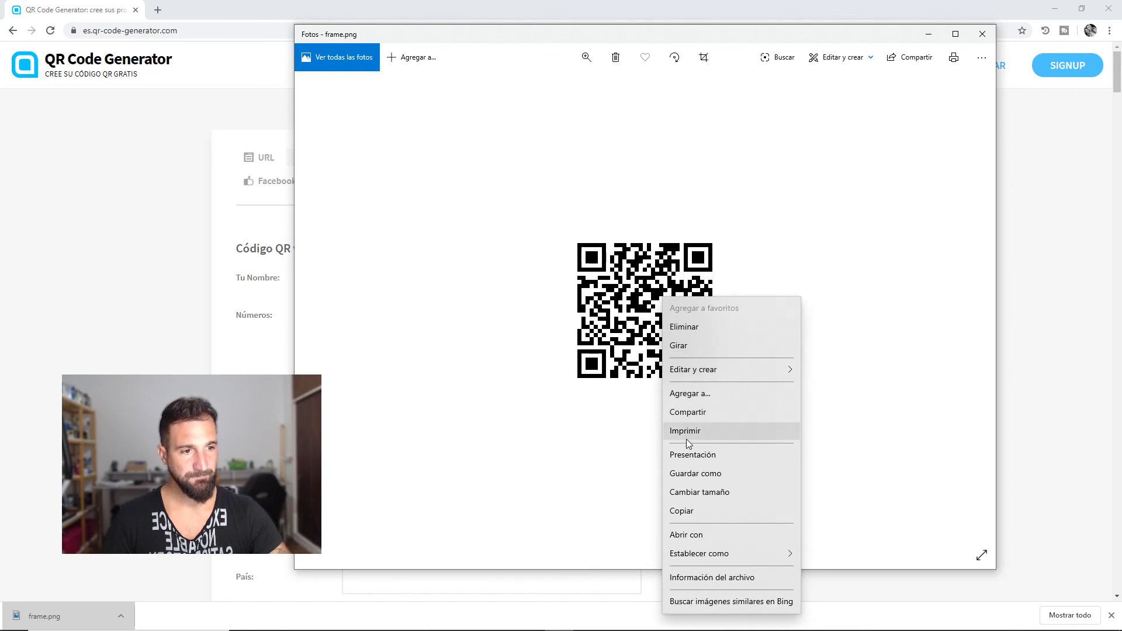
{"action": "left_click", "coordinate": [703, 520]}
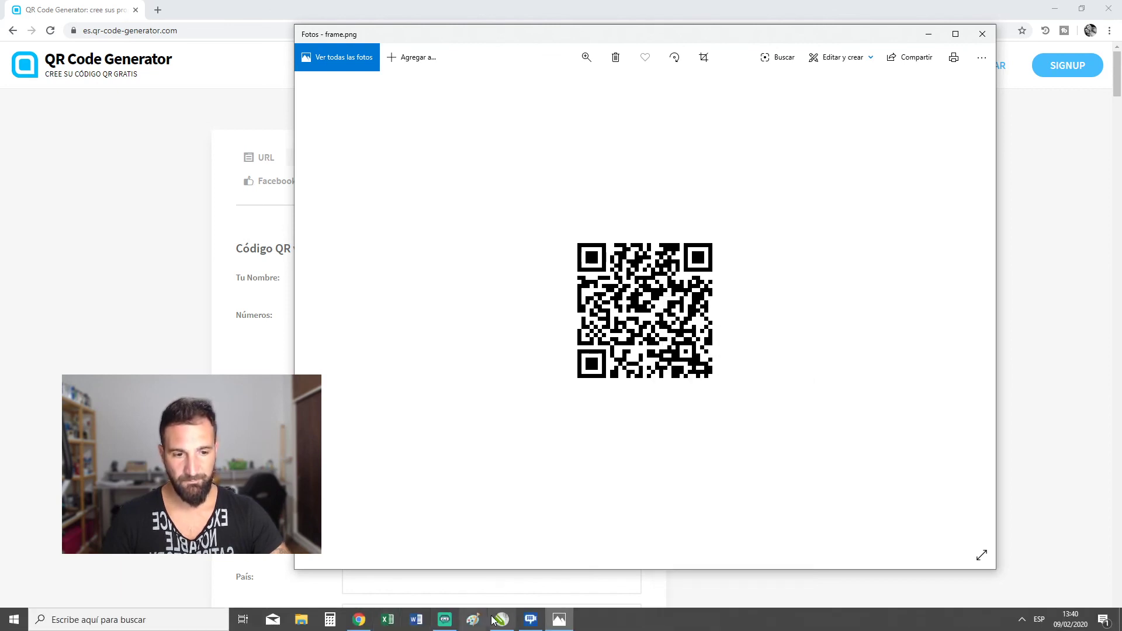
{"action": "left_click", "coordinate": [501, 619]}
{"action": "left_click", "coordinate": [728, 240]}
Paste the QR code and scale it down to fit above the website and email line
{"action": "key", "text": "ctrl+v"}
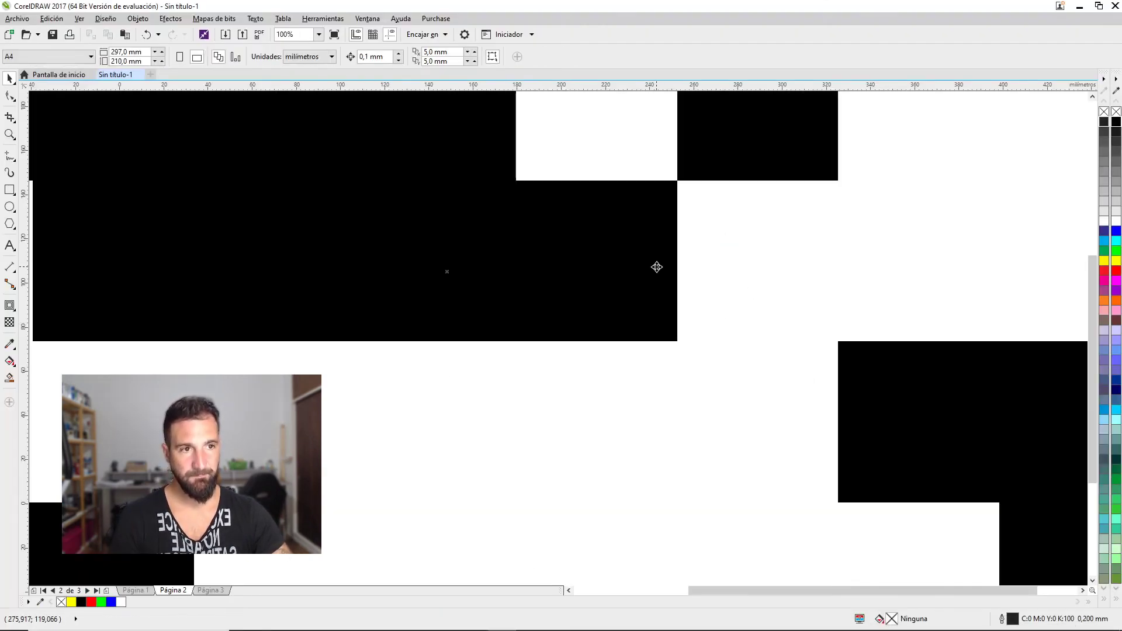
{"action": "scroll", "coordinate": [634, 273], "scroll_direction": "down", "scroll_amount": 6}
{"action": "left_click_drag", "start_coordinate": [735, 161], "coordinate": [655, 246]}
{"action": "scroll", "coordinate": [649, 251], "scroll_direction": "up", "scroll_amount": 3}
{"action": "left_click_drag", "start_coordinate": [678, 197], "coordinate": [573, 377]}
{"action": "scroll", "coordinate": [594, 296], "scroll_direction": "up", "scroll_amount": 5}
{"action": "left_click", "coordinate": [802, 313]}
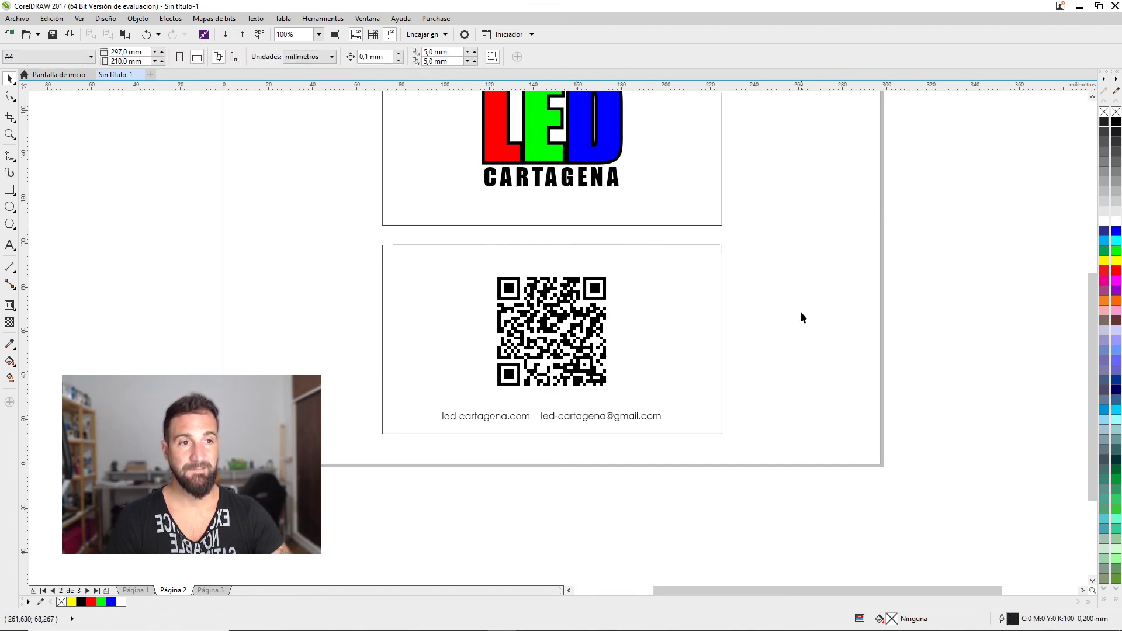
Pan and zoom to review both card sides, with the QR code on the back
{"action": "scroll", "coordinate": [725, 260], "scroll_direction": "down", "scroll_amount": 2}
{"action": "scroll", "coordinate": [792, 246], "scroll_direction": "up", "scroll_amount": 2}
{"action": "left_click_drag", "start_coordinate": [791, 245], "coordinate": [991, 269]}
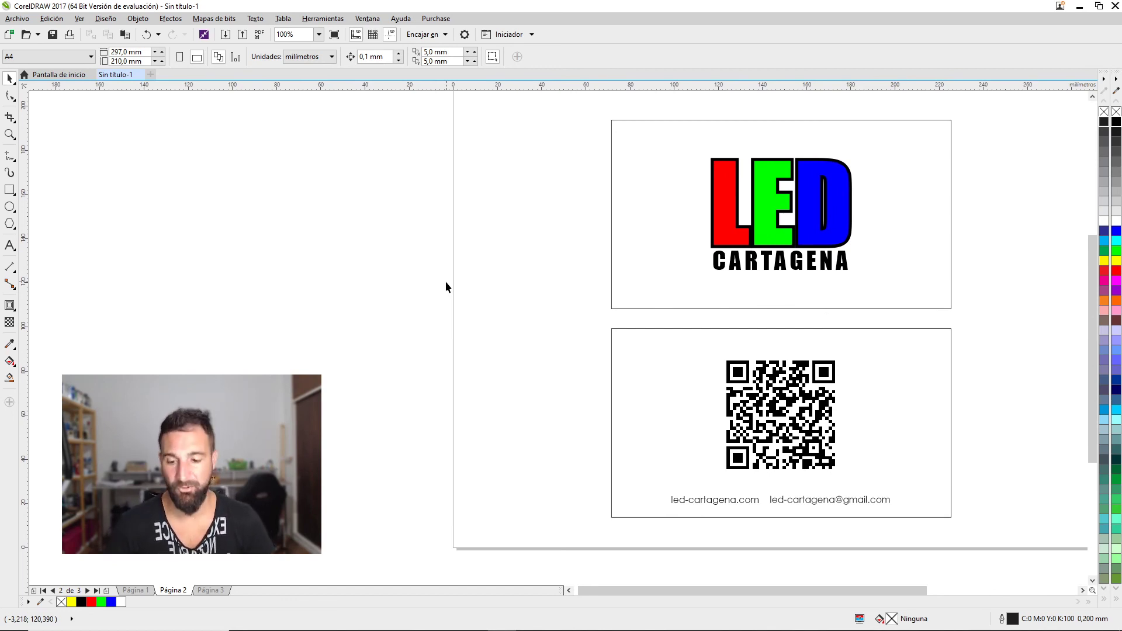
{"action": "scroll", "coordinate": [775, 238], "scroll_direction": "up", "scroll_amount": 1}
{"action": "left_click_drag", "start_coordinate": [785, 429], "coordinate": [872, 297]}
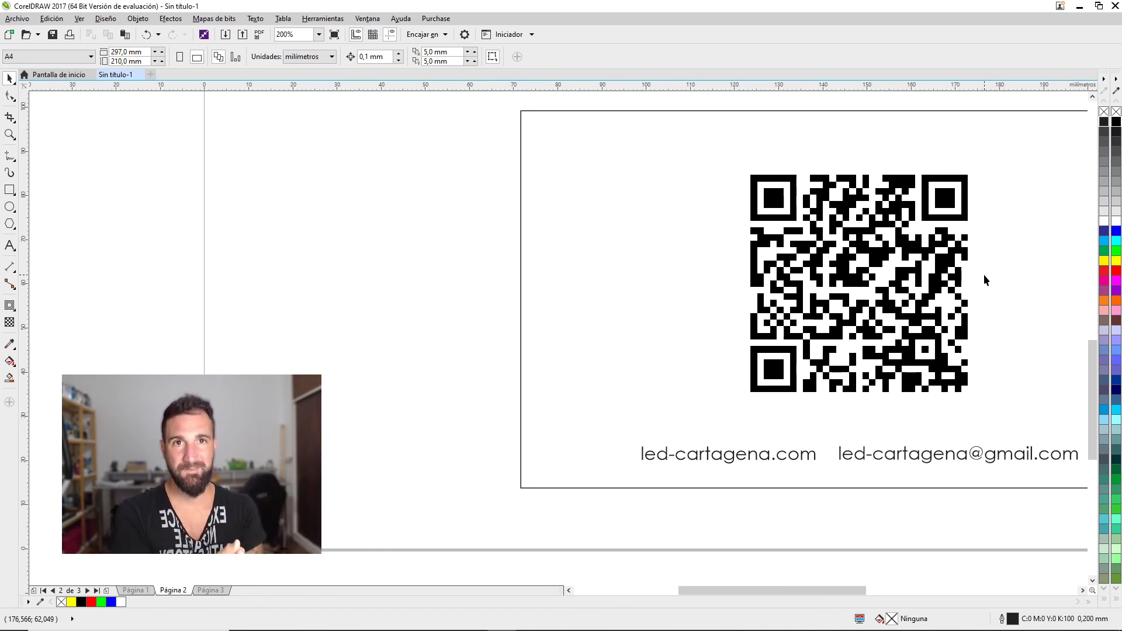
{"action": "scroll", "coordinate": [939, 246], "scroll_direction": "down", "scroll_amount": 2}
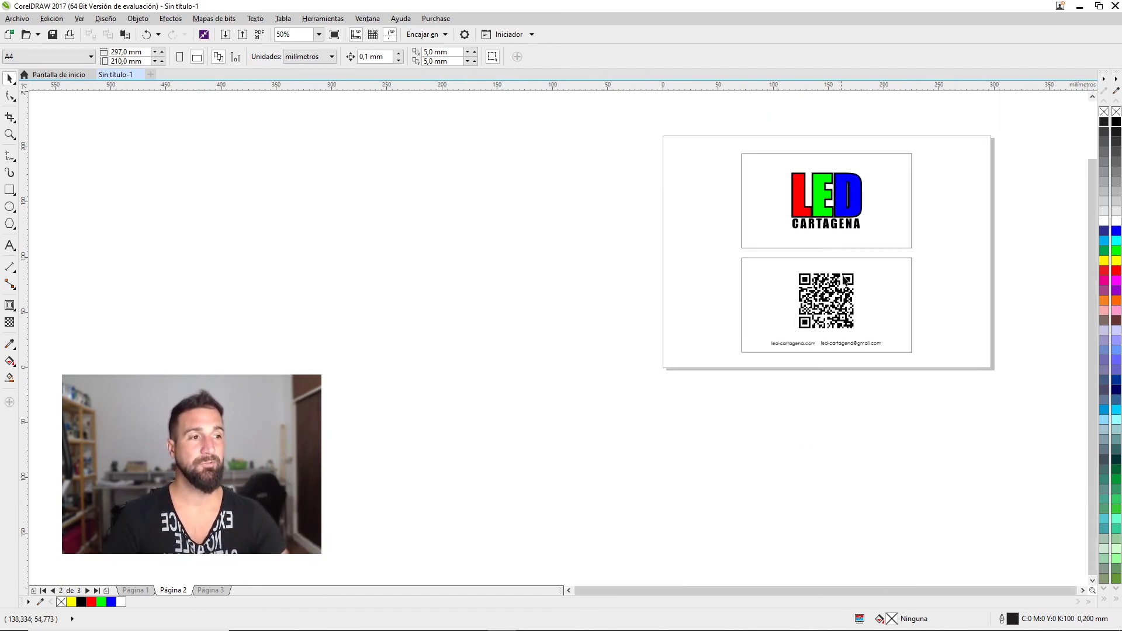
{"action": "left_click_drag", "start_coordinate": [939, 246], "coordinate": [930, 259]}
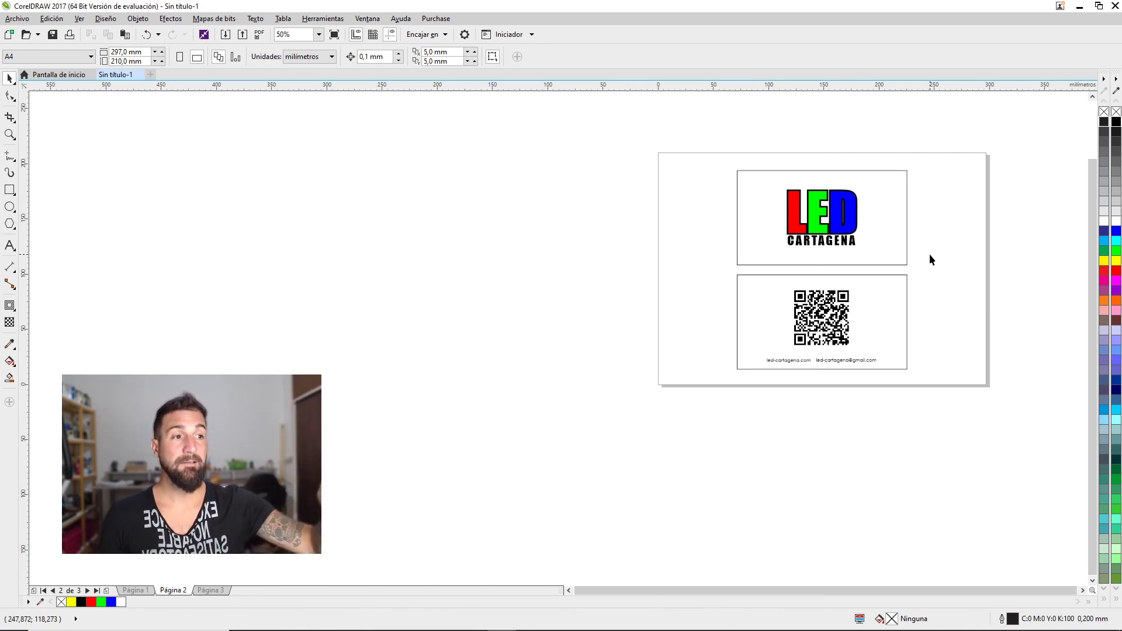
{"action": "scroll", "coordinate": [869, 255], "scroll_direction": "up", "scroll_amount": 2}
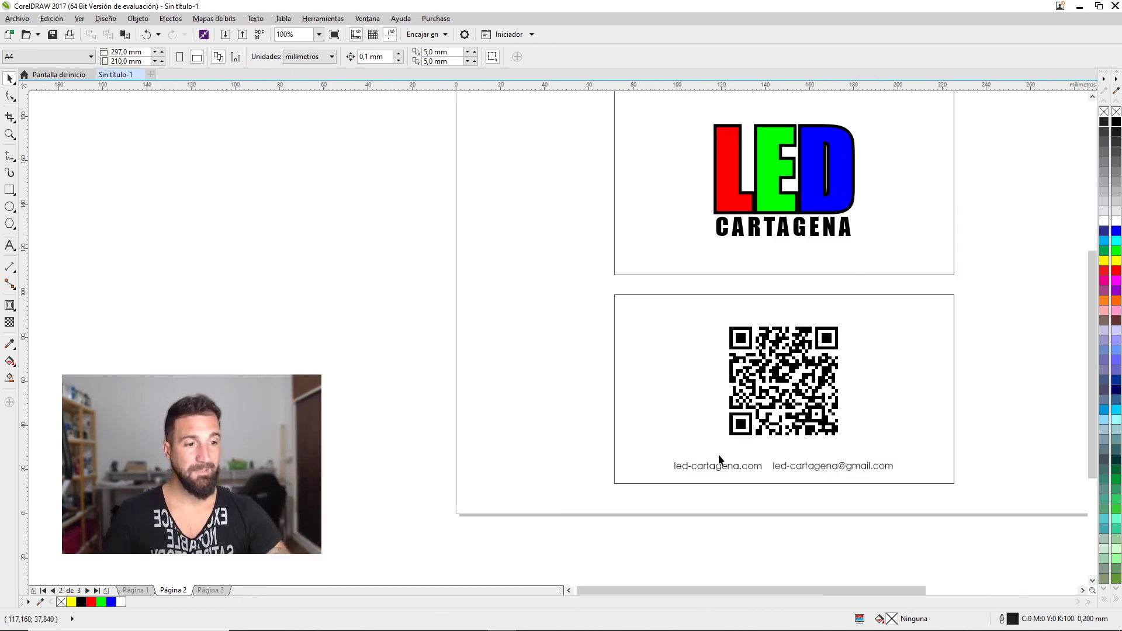
{"action": "left_click_drag", "start_coordinate": [972, 296], "coordinate": [1031, 345]}
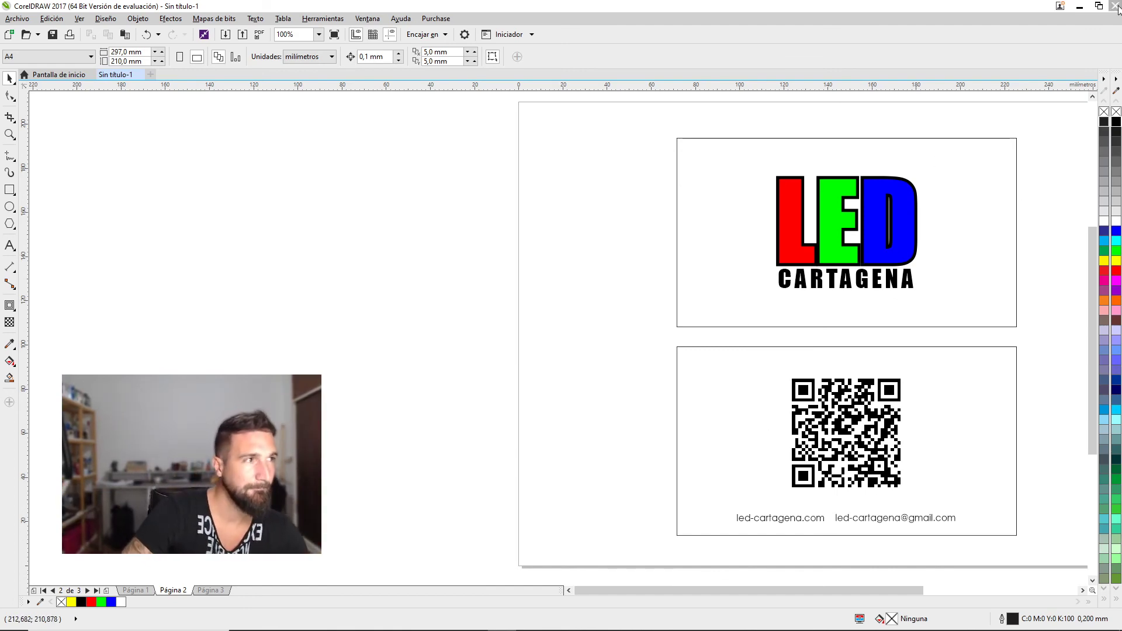
{"action": "mouse_move", "coordinate": [649, 620]}
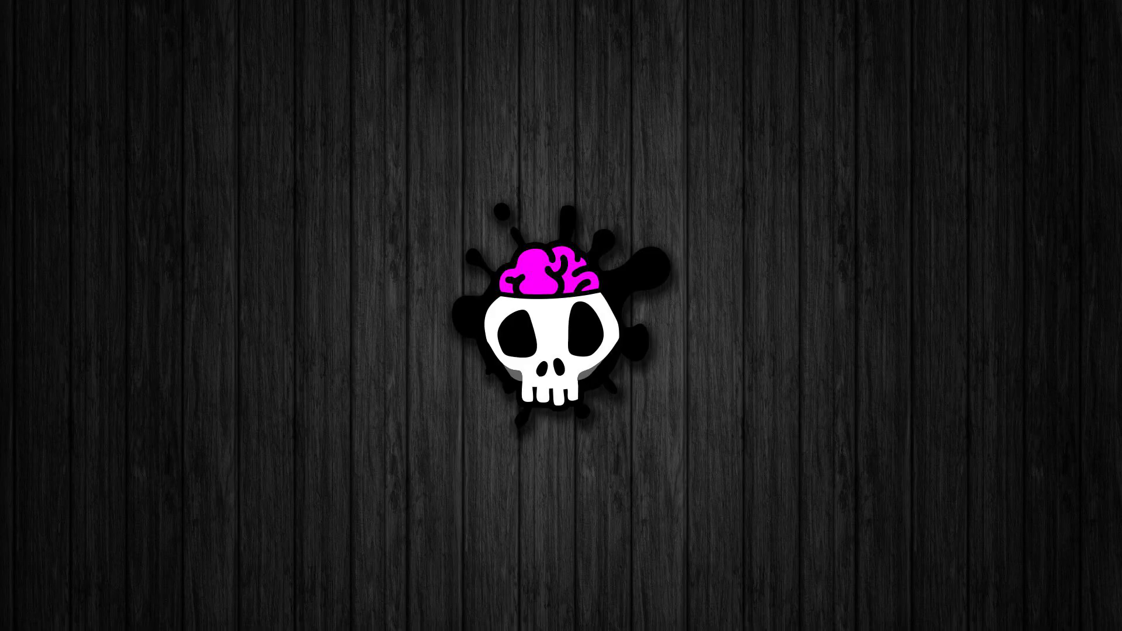